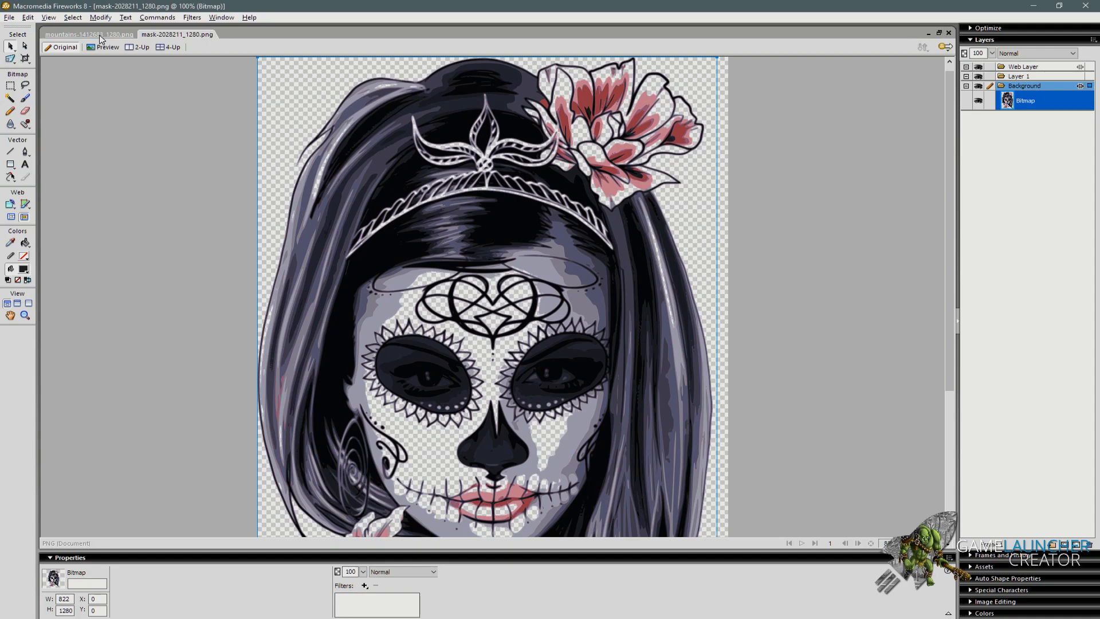
Check the canvas size of the mountains-1412683_1280.png document without changing it.
left_click(100, 36)
left_click(170, 34)
left_click(89, 34)
left_click(111, 273)
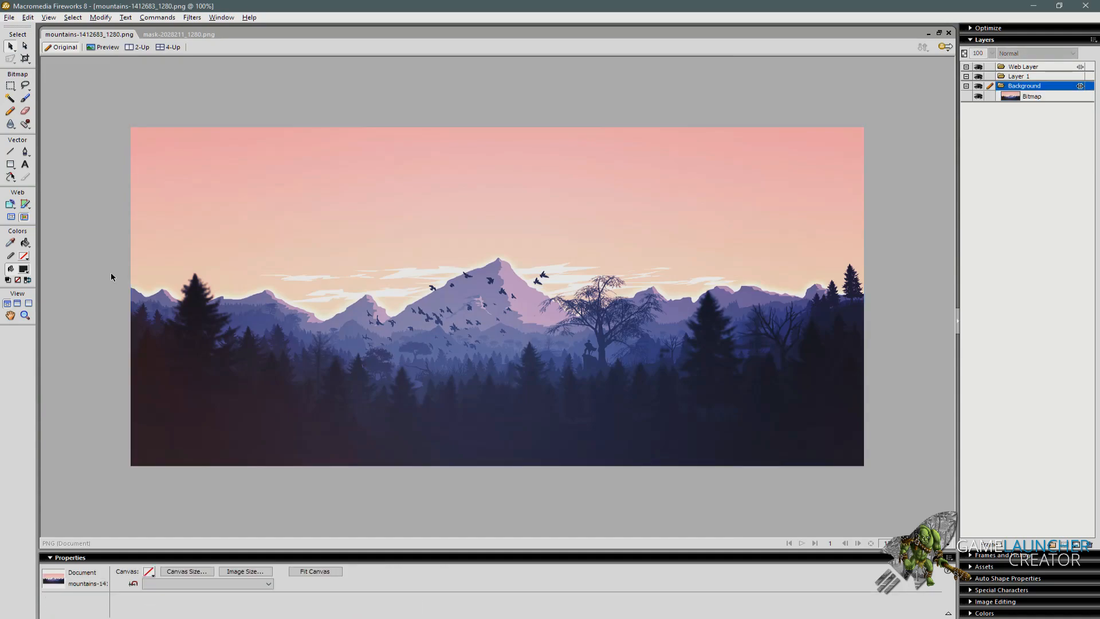
left_click(200, 572)
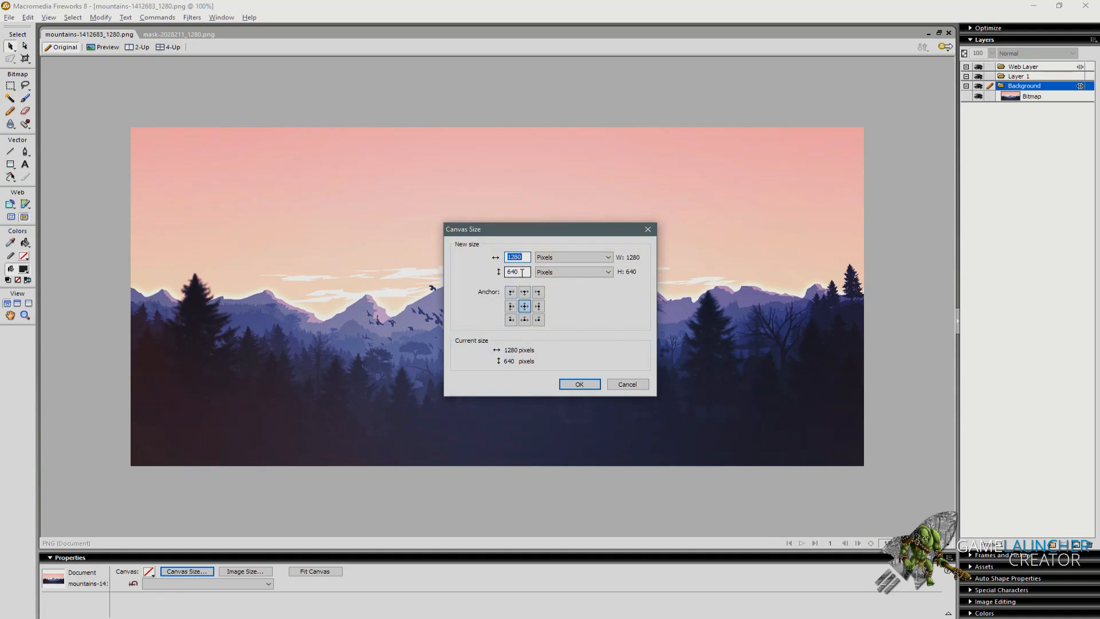
double_click(522, 272)
left_click(632, 385)
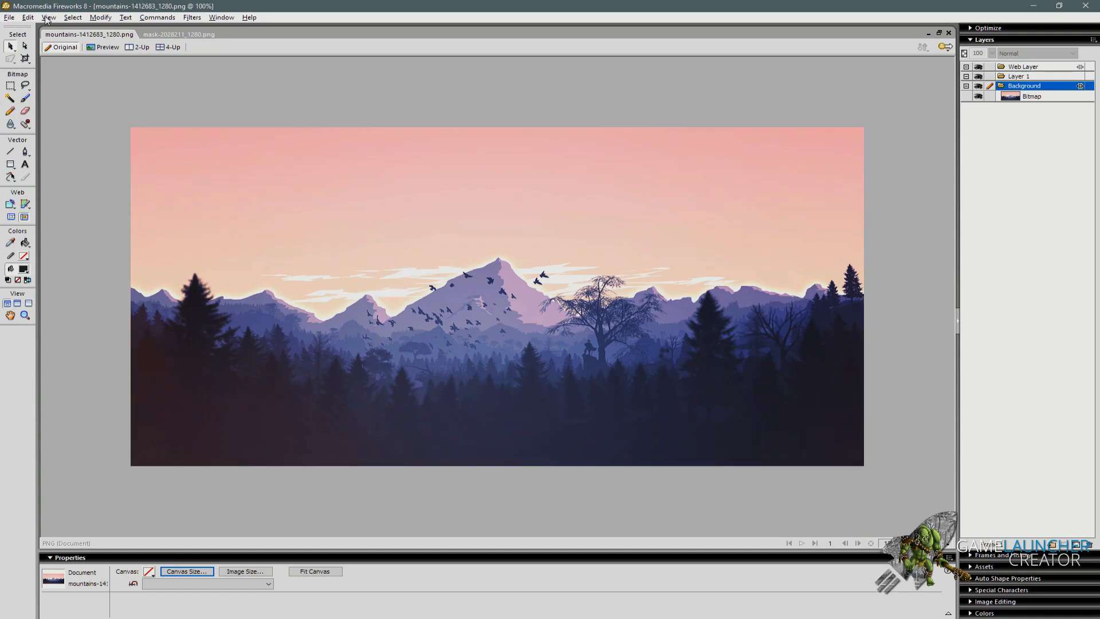
Create a new document 1280 pixels wide and 640 pixels high with a transparent canvas.
left_click(9, 17)
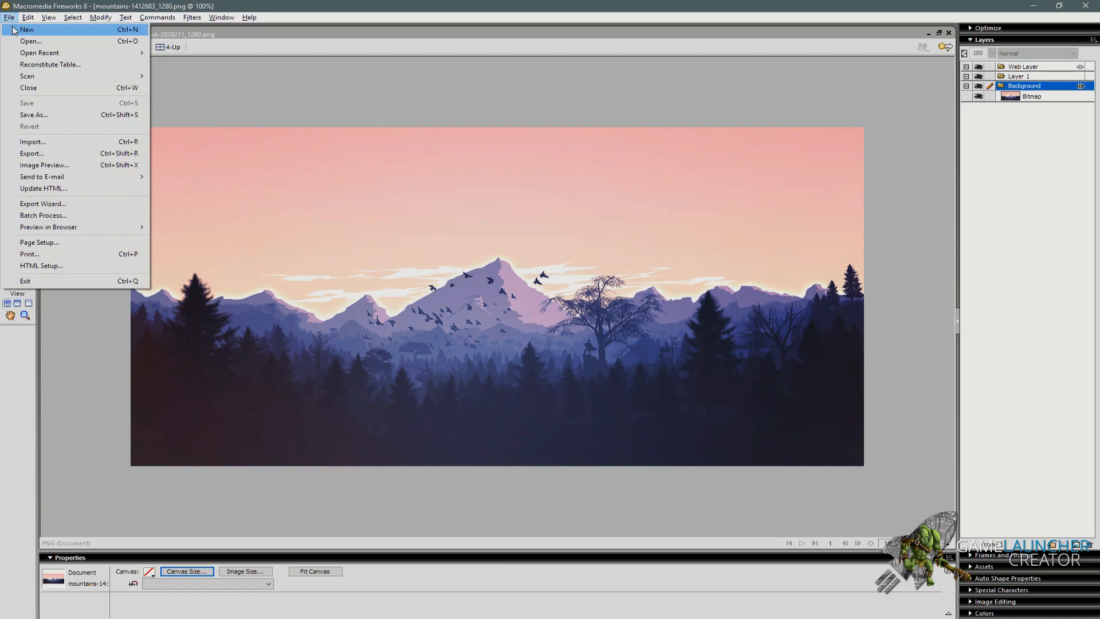
left_click(23, 29)
type("1280")
type("640")
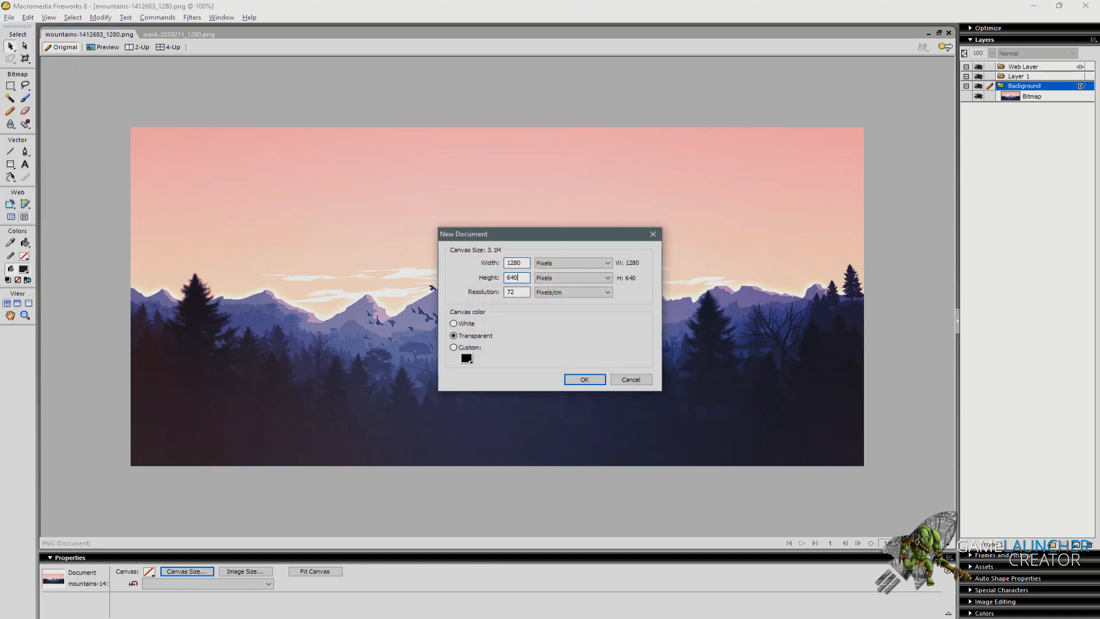
key("Return")
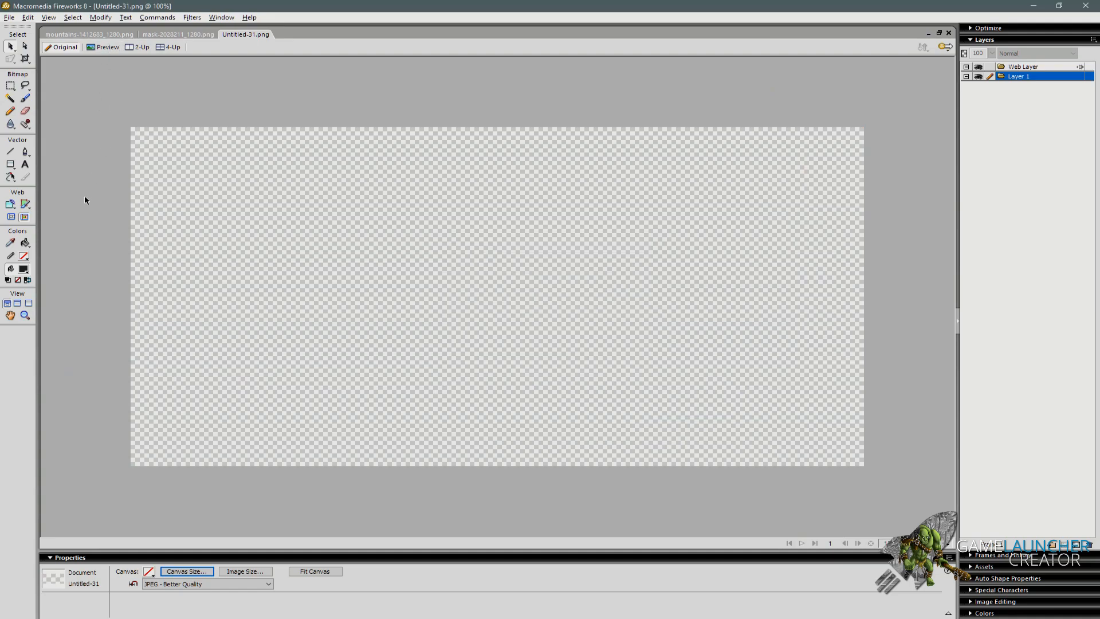
Copy the mountain landscape bitmap into the new blank document so it fills the canvas as the background.
left_click(155, 32)
left_click(114, 34)
left_click(188, 32)
left_click(109, 35)
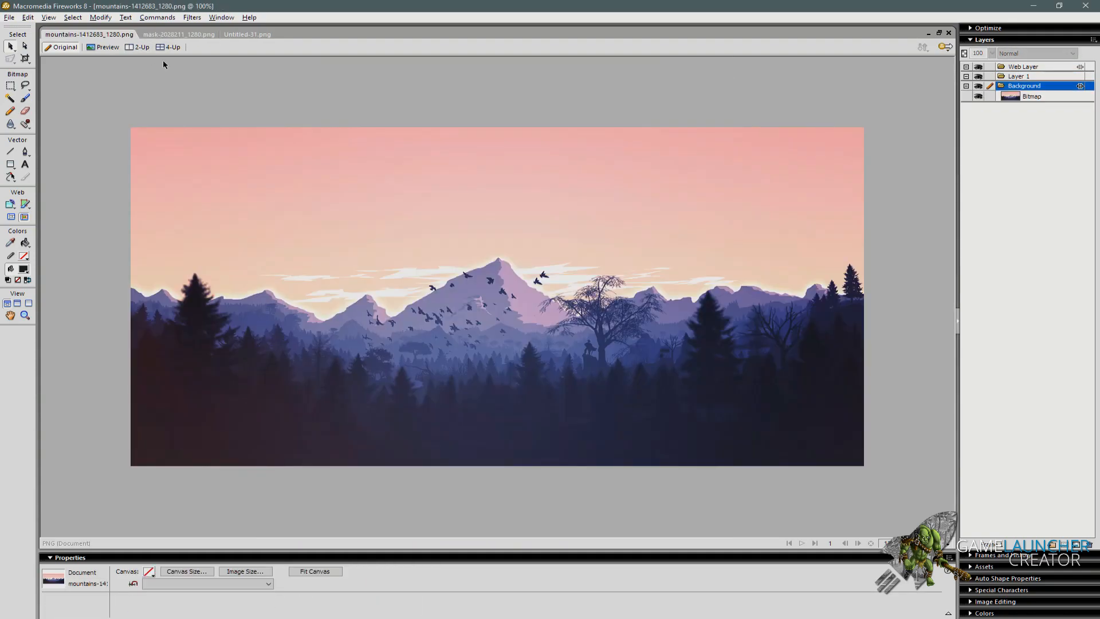
left_click(230, 167)
left_click(246, 34)
key("ctrl+v")
key("Return")
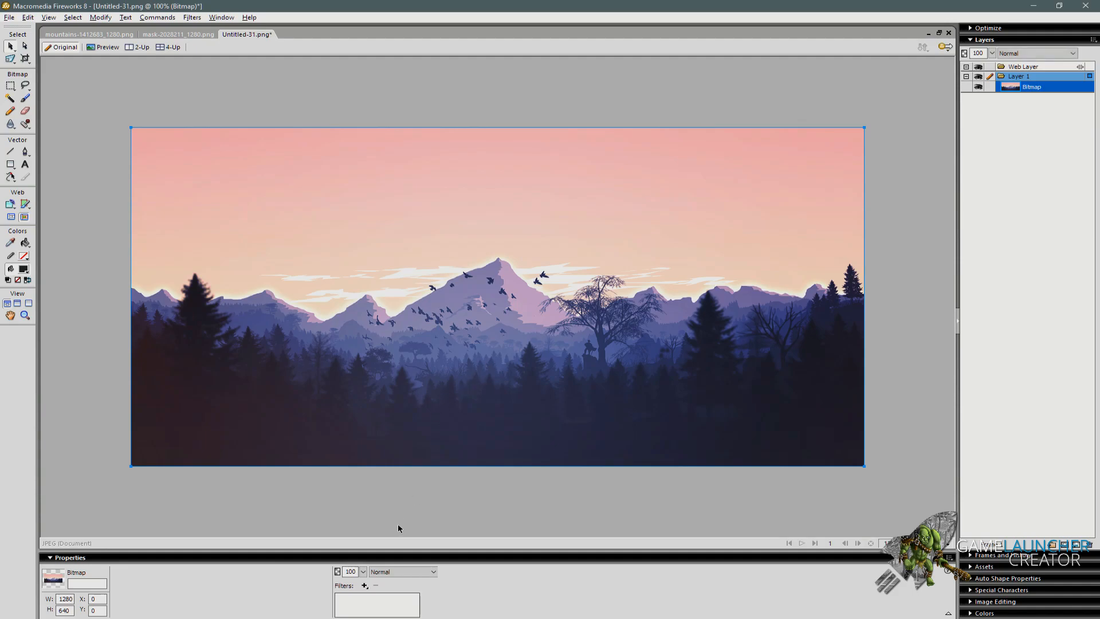
left_click(390, 493)
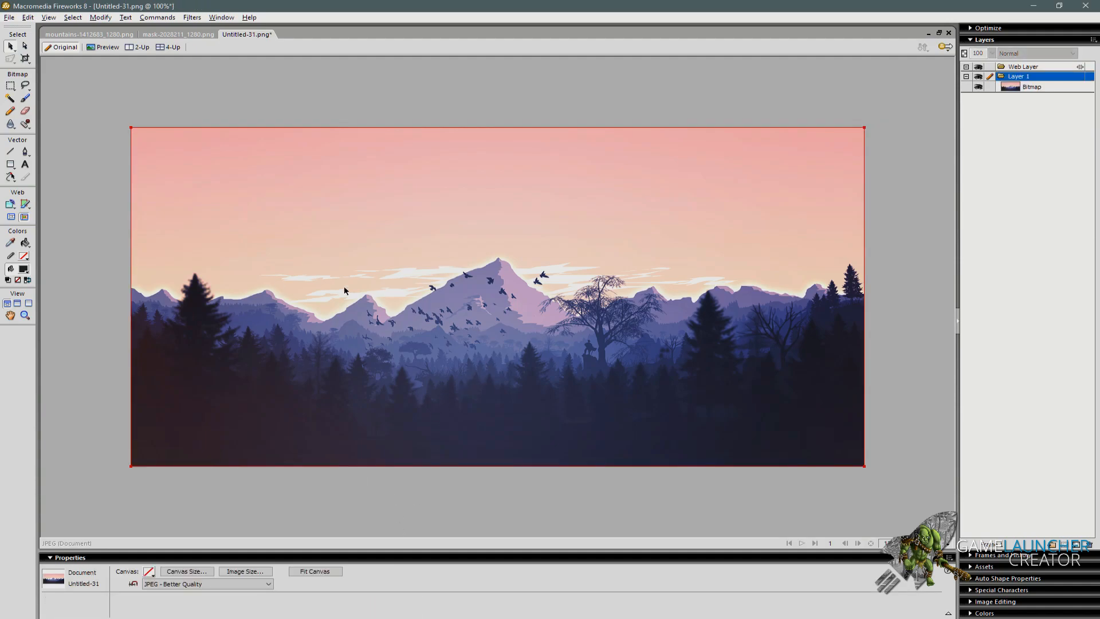
Copy the mask bitmap from mask-2028211_1280.png into the new document above the mountain background and move it upward.
left_click(193, 35)
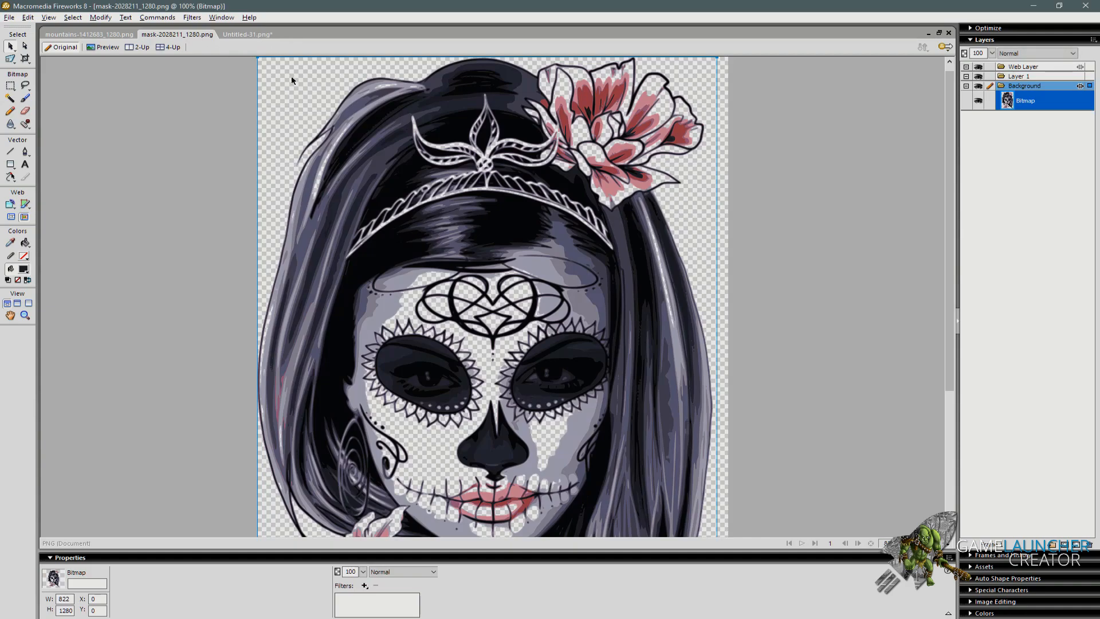
left_click(246, 34)
key("ctrl+v")
left_click(473, 332)
left_click_drag(472, 331, 481, 119)
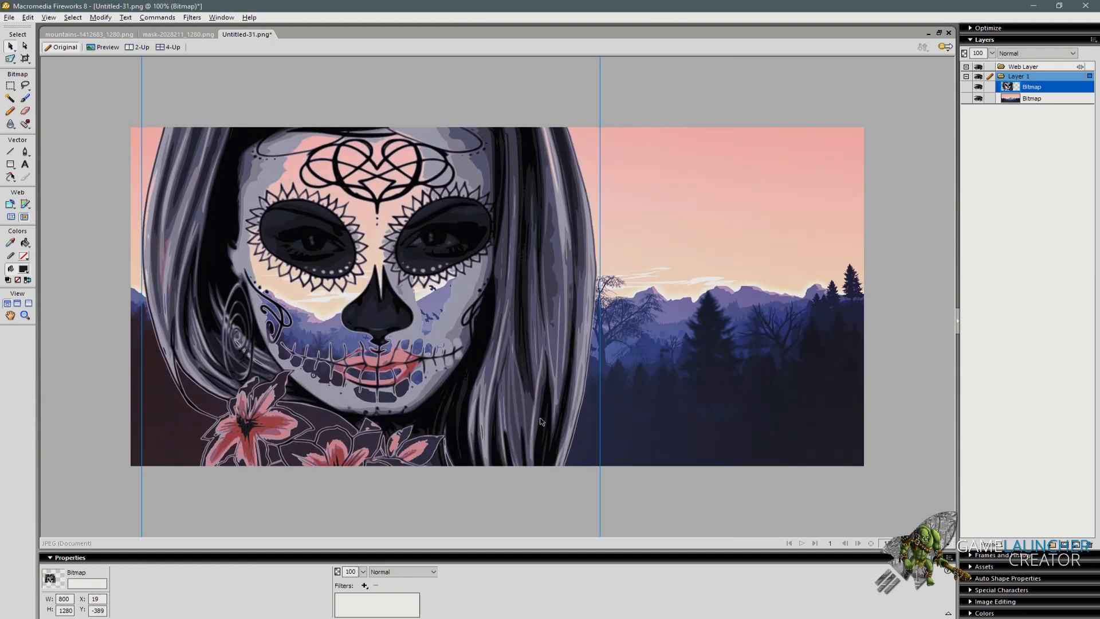
Scale the mask down to about 350 × 535 pixels and place it on the left side of the banner at about X 57, Y 73.
left_click_drag(549, 453, 545, 338)
left_click_drag(594, 500, 402, 226)
left_click_drag(354, 155, 404, 392)
left_click_drag(448, 465, 429, 407)
left_click_drag(420, 318, 422, 412)
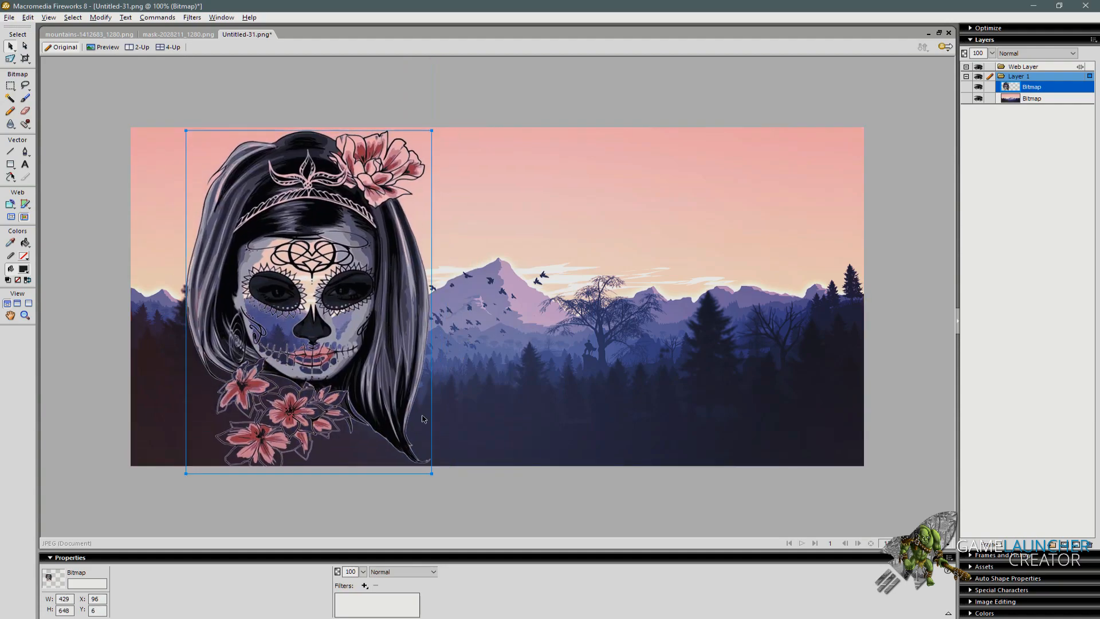
left_click_drag(430, 473, 392, 424)
left_click_drag(371, 346, 338, 373)
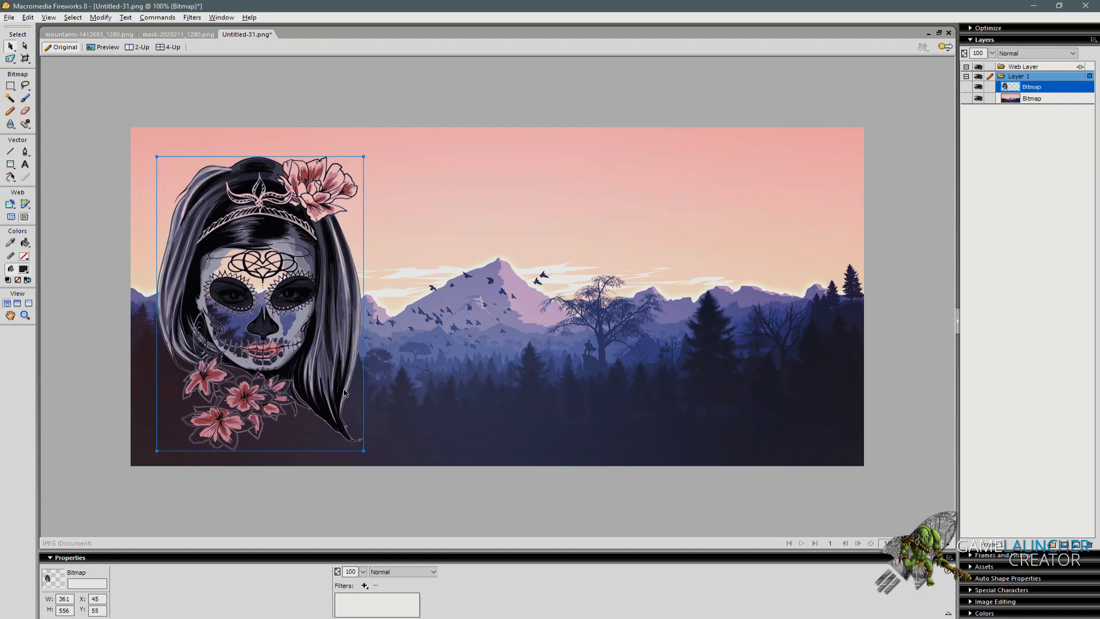
left_click_drag(365, 453, 358, 442)
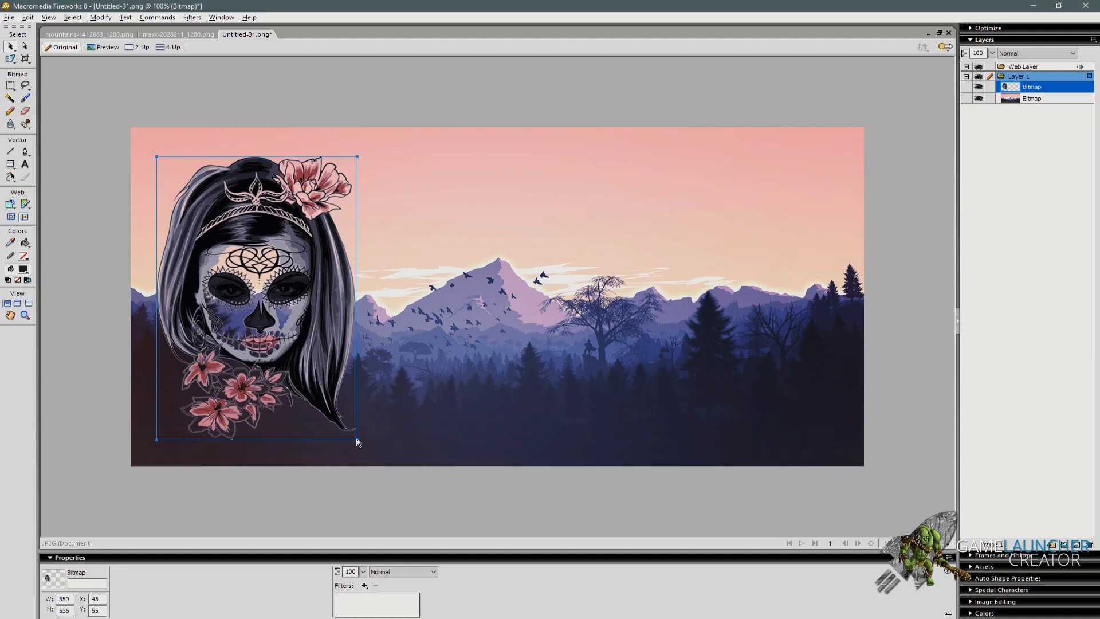
left_click_drag(328, 376, 339, 387)
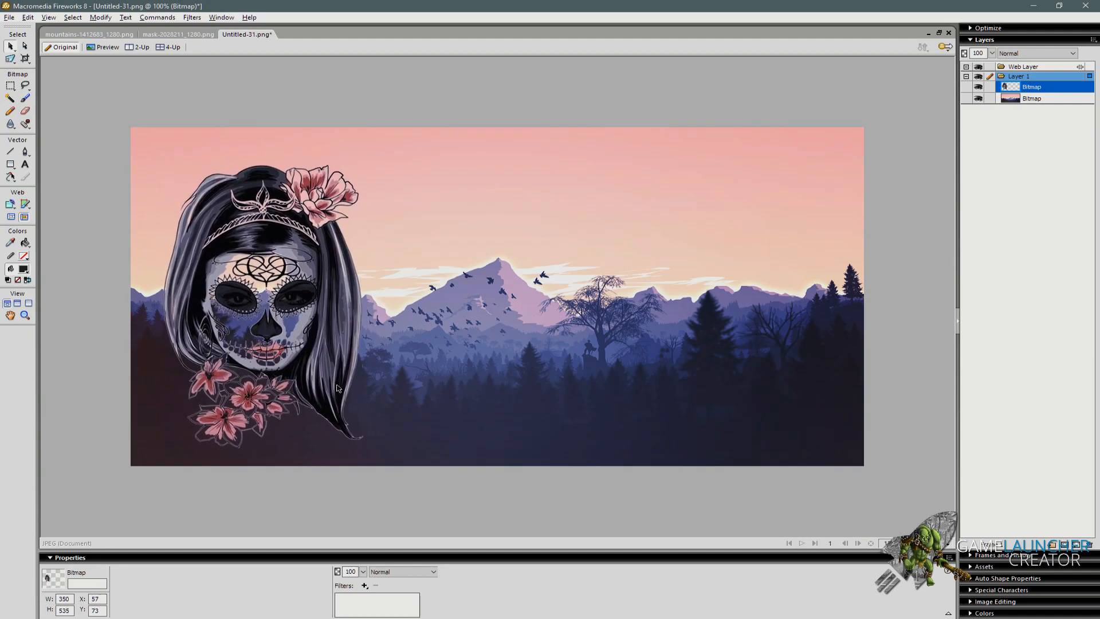
left_click(84, 250)
Add the text "Frames and History" in Open Sans Light on the sky beside the mask.
left_click(24, 164)
left_click(418, 181)
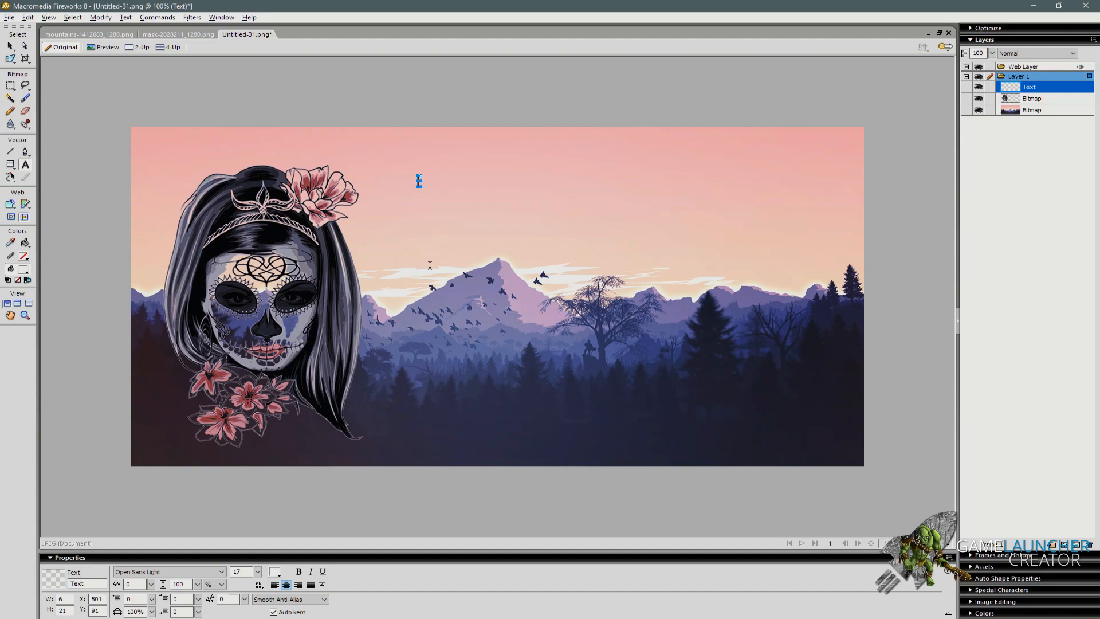
type("Frames and History")
left_click(10, 45)
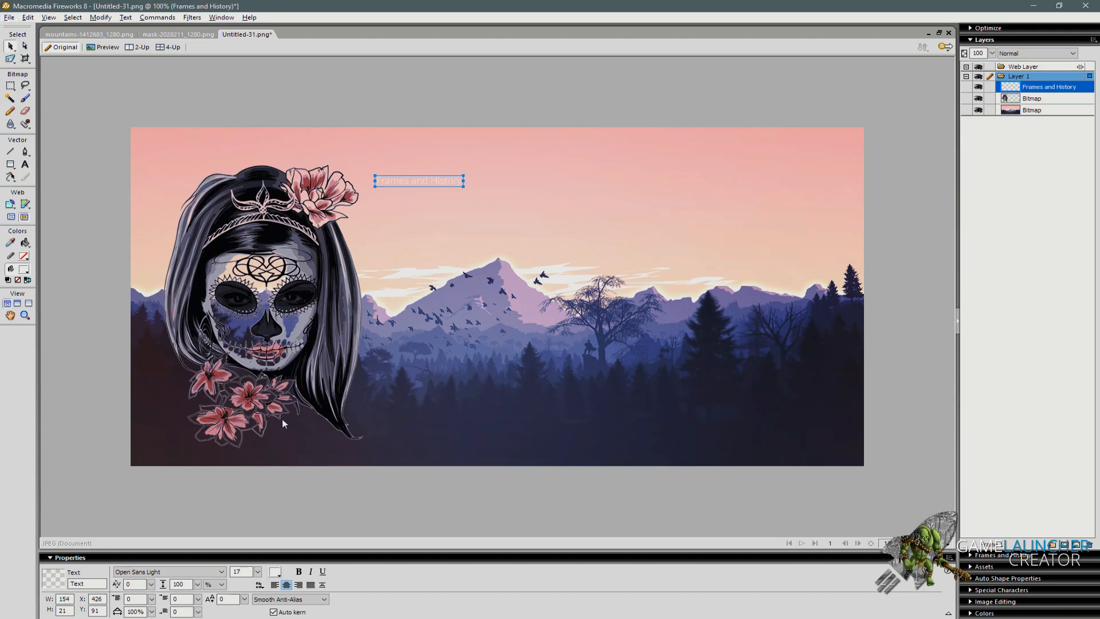
Enlarge the "Frames and History" title to size 62 and move it to the right in the sky area.
left_click_drag(258, 571, 260, 533)
left_click_drag(444, 196, 612, 174)
left_click_drag(258, 571, 259, 548)
left_click_drag(664, 187, 694, 207)
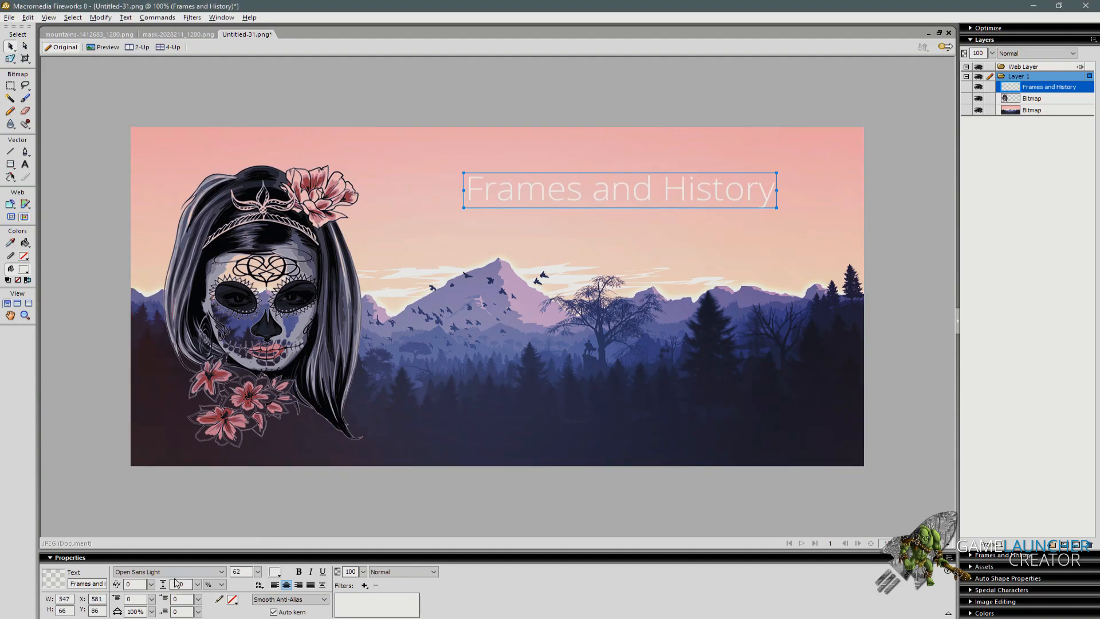
left_click(191, 575)
left_click(191, 574)
left_click(300, 574)
left_click(300, 573)
Enlarge the "Frames and History" title to size 85 and fit it into the upper right of the banner.
left_click_drag(668, 206, 721, 184)
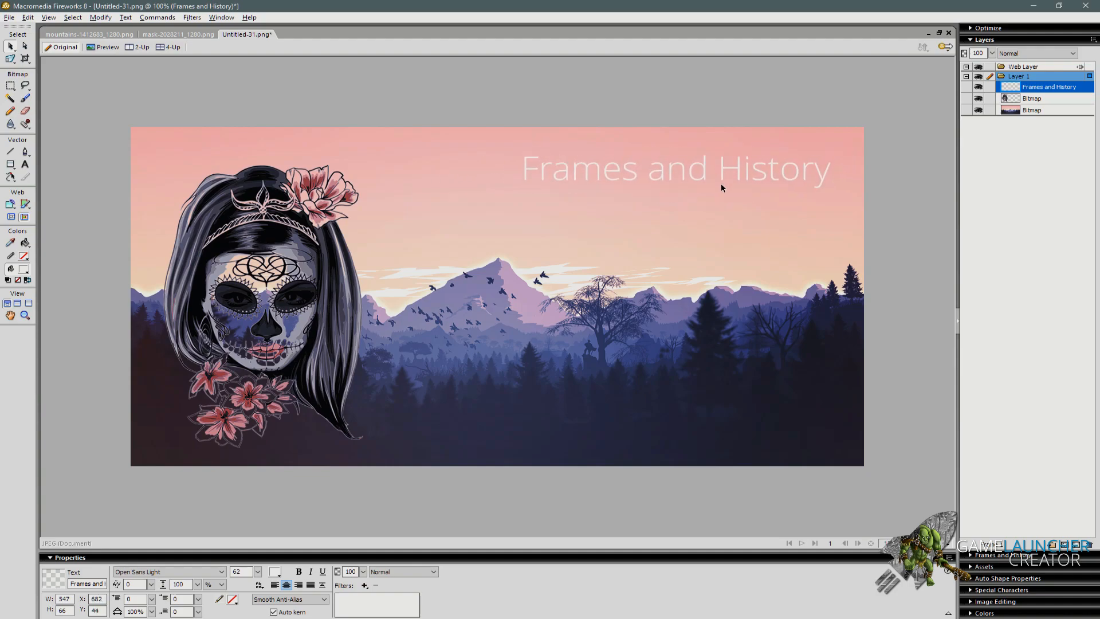
left_click_drag(258, 571, 256, 513)
left_click_drag(714, 199, 679, 193)
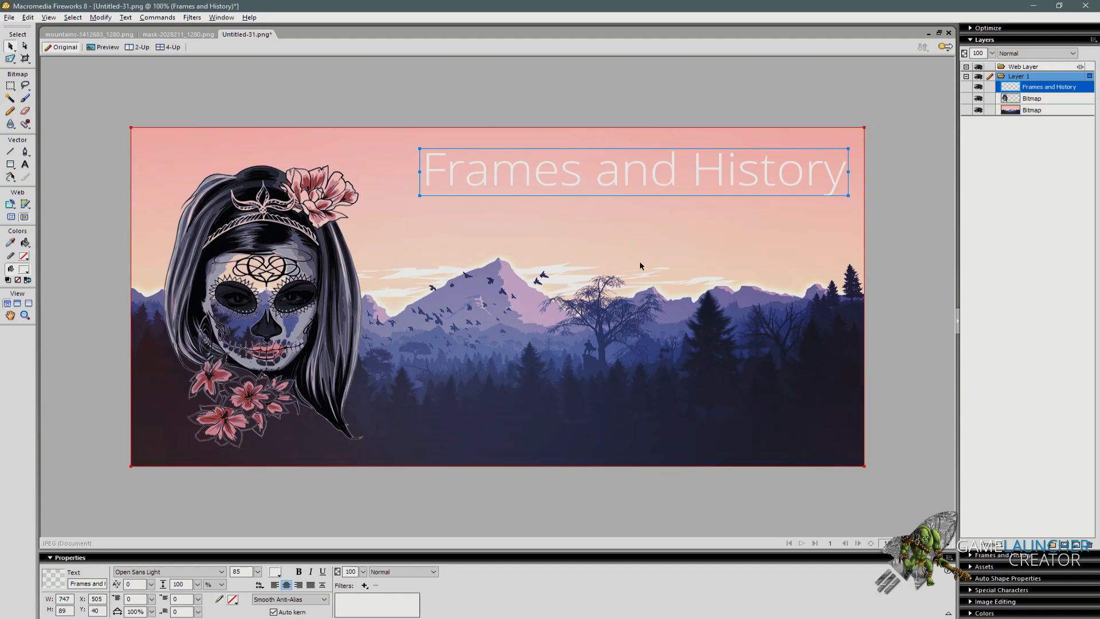
Recolour the title with a dark navy sampled from the forest and nudge it to about X 511, Y 36.
left_click(276, 571)
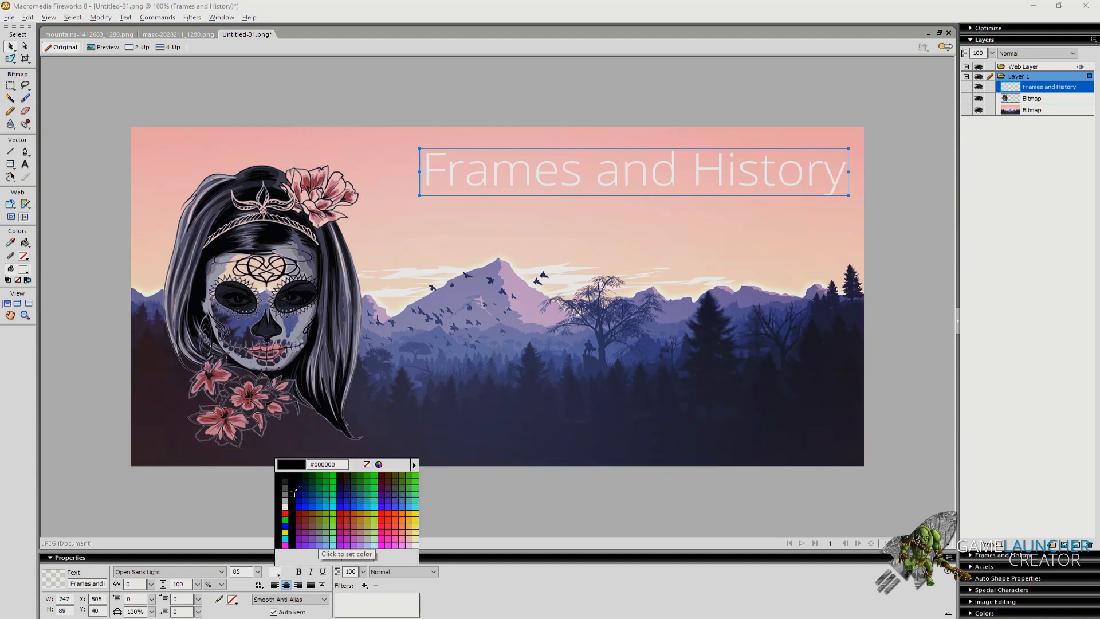
left_click(498, 435)
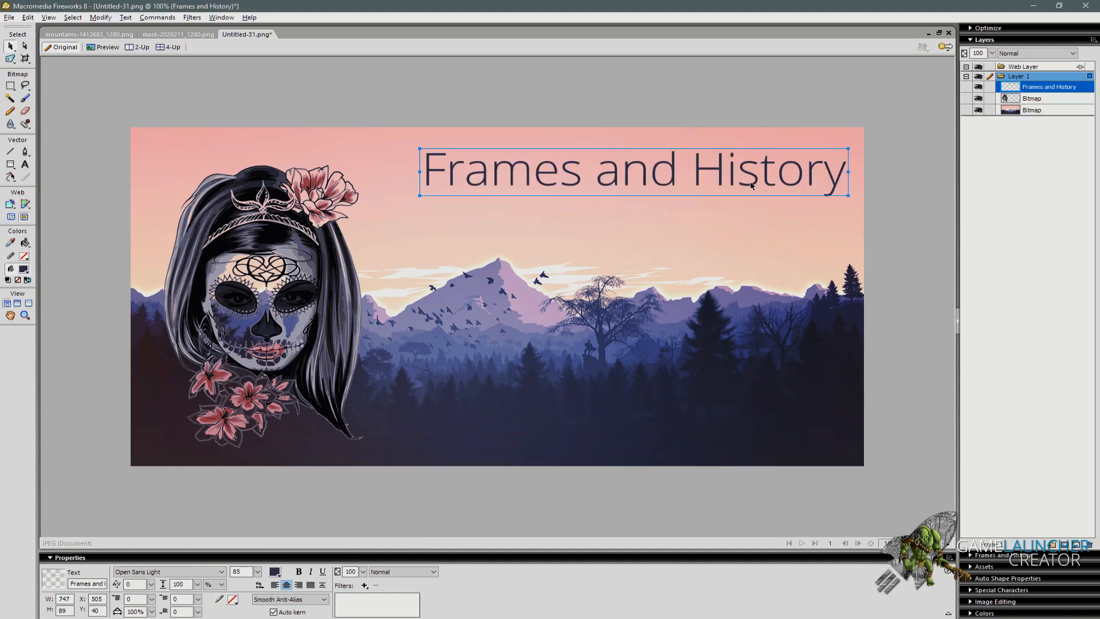
left_click_drag(749, 182, 754, 180)
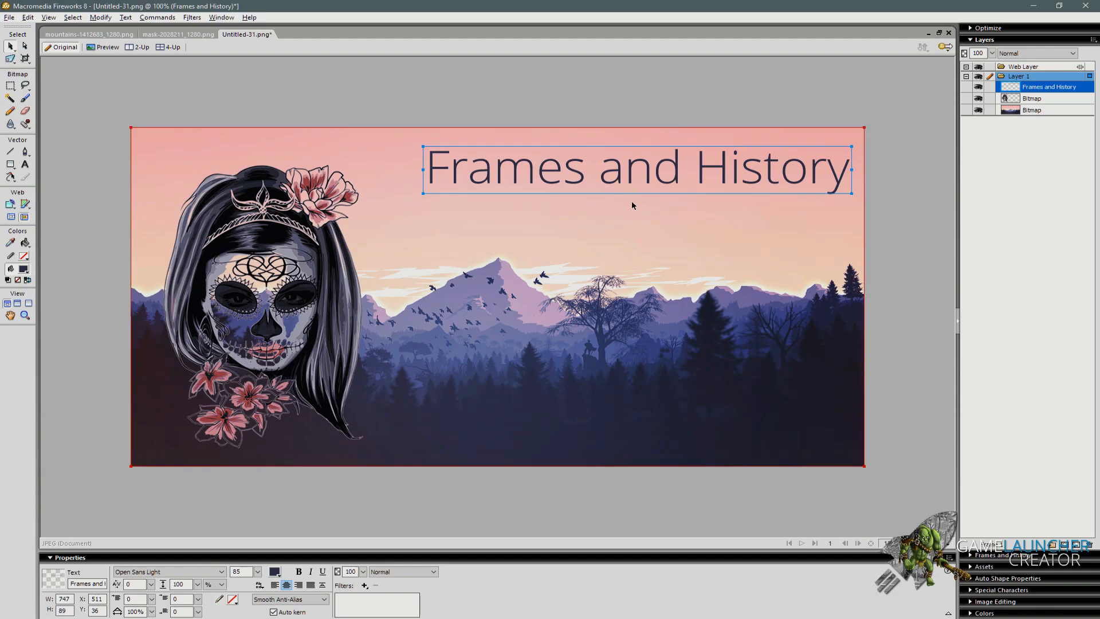
Duplicate the title and make the copy a bold, right-aligned size 28 line beneath the title's right end.
key("ctrl+shift+d")
left_click_drag(634, 184, 636, 248)
mouse_move(256, 570)
left_mouse_down()
mouse_move(273, 581)
mouse_move(257, 575)
left_mouse_up()
left_click_drag(710, 216, 834, 209)
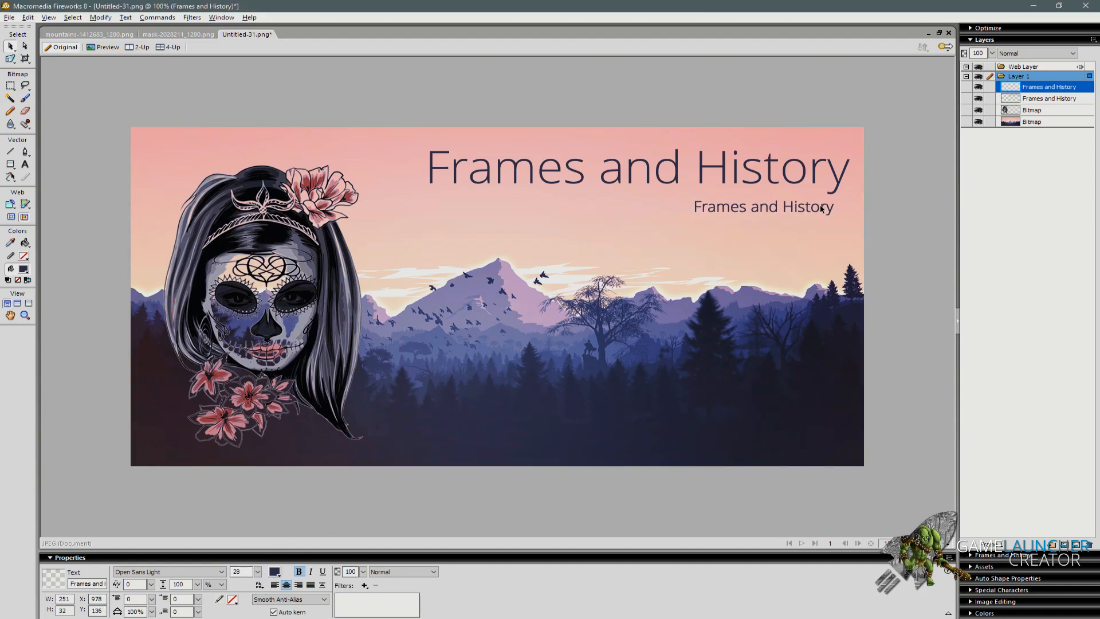
left_click(298, 584)
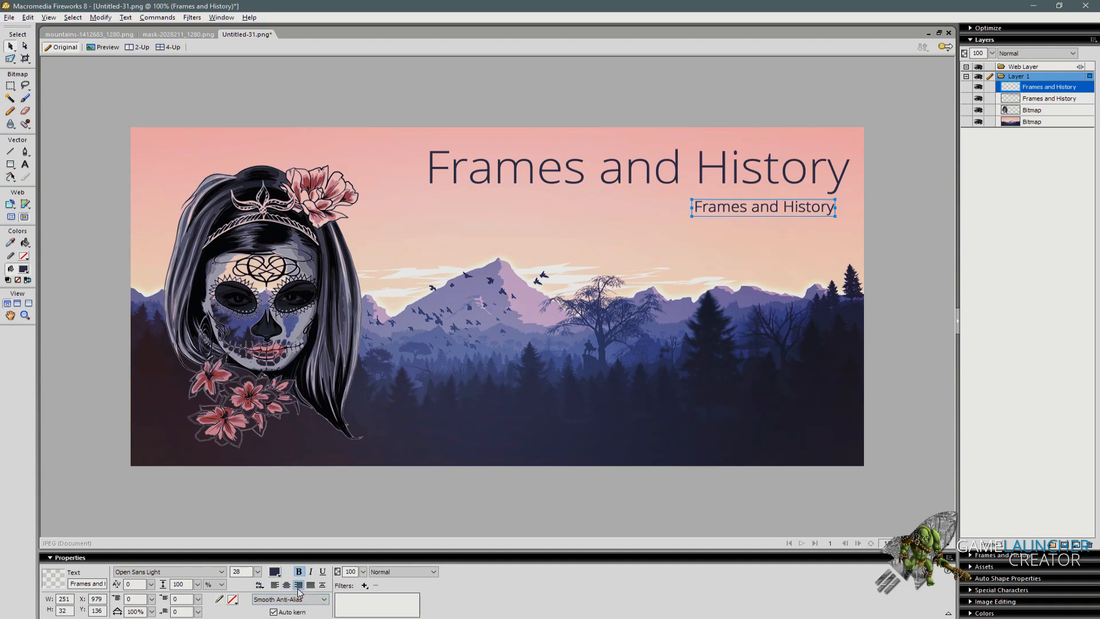
Replace the duplicated line's text with "A game with many twists and turns that will have you running for the hills!".
double_click(743, 212)
key("ctrl+a")
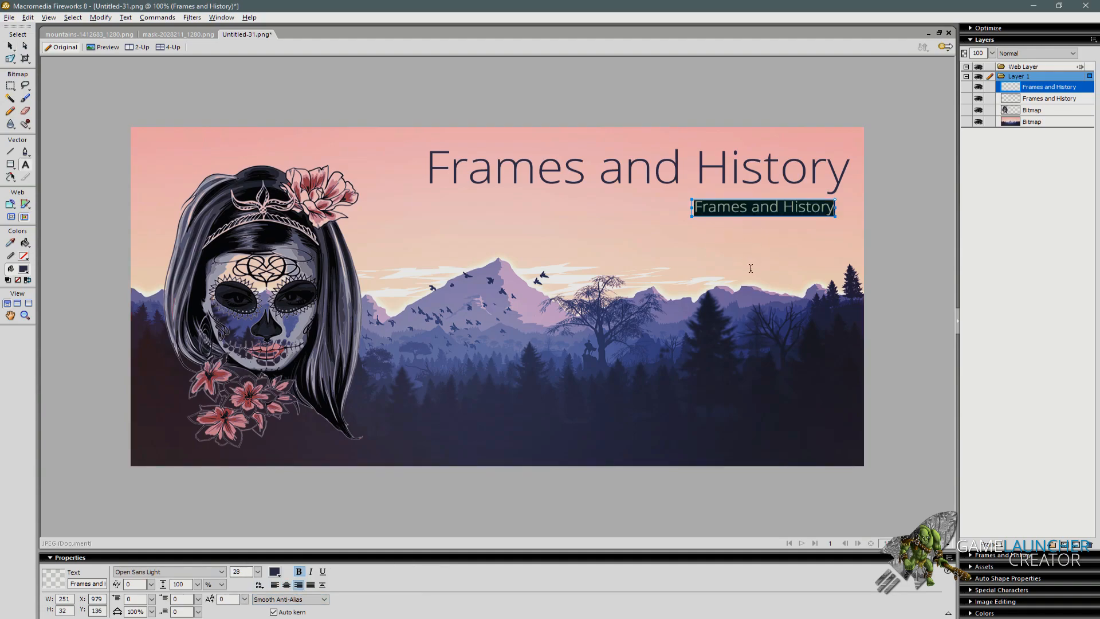
type("A game with")
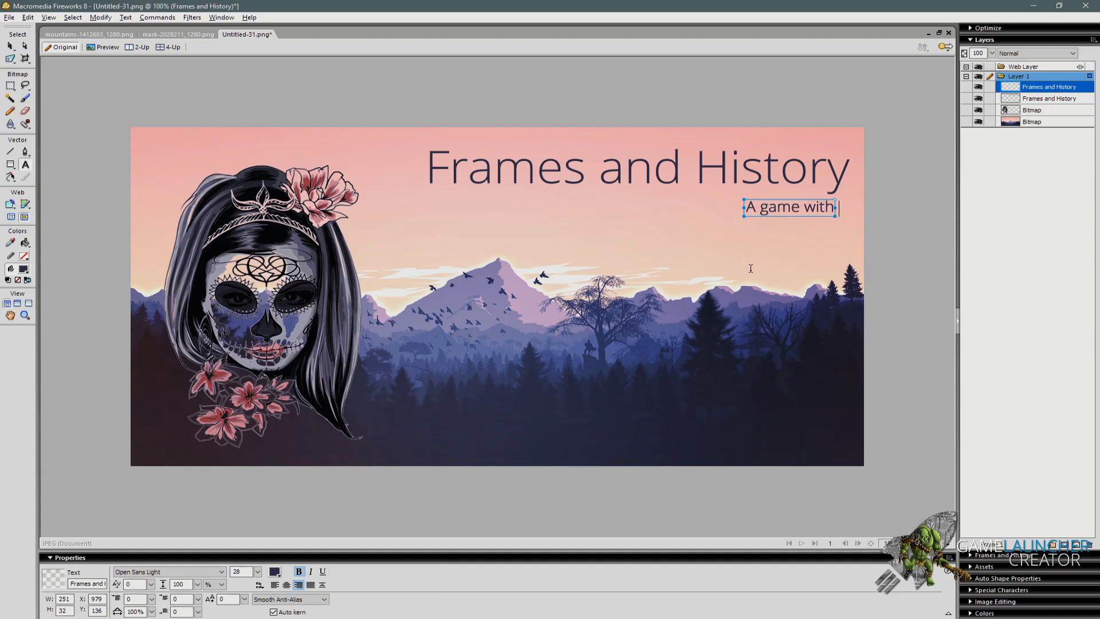
type(" many twists an")
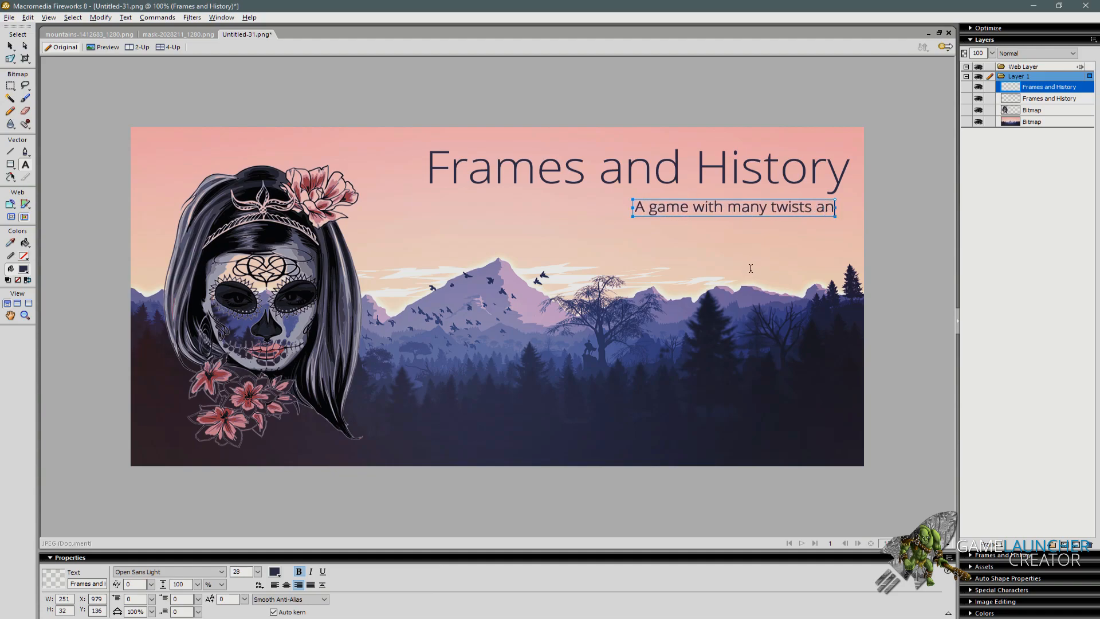
type("d turns t")
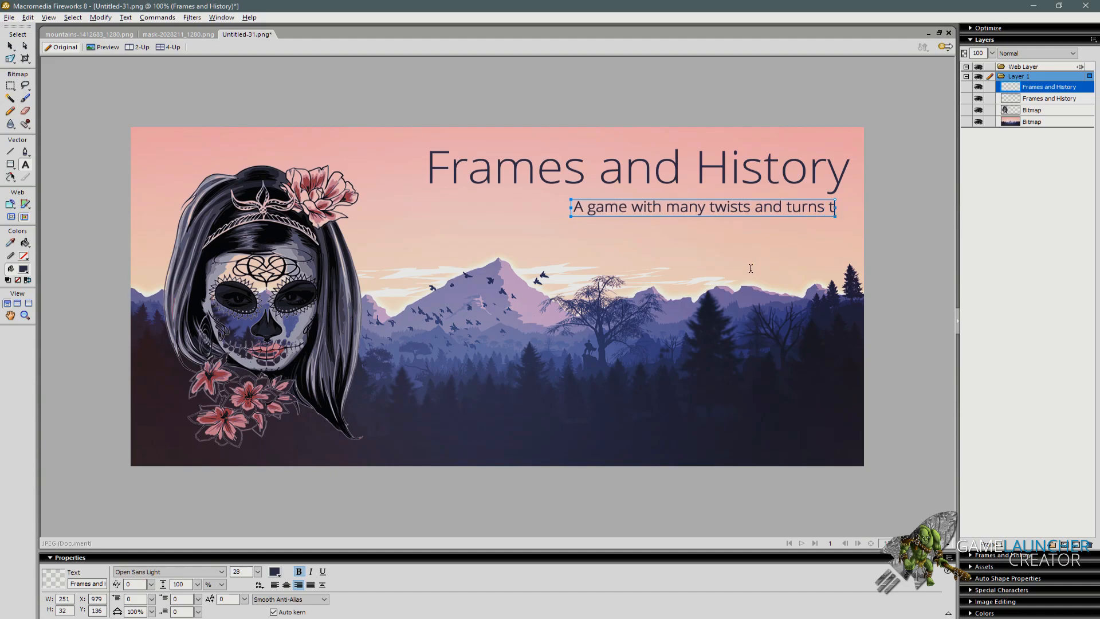
type("hat will have you")
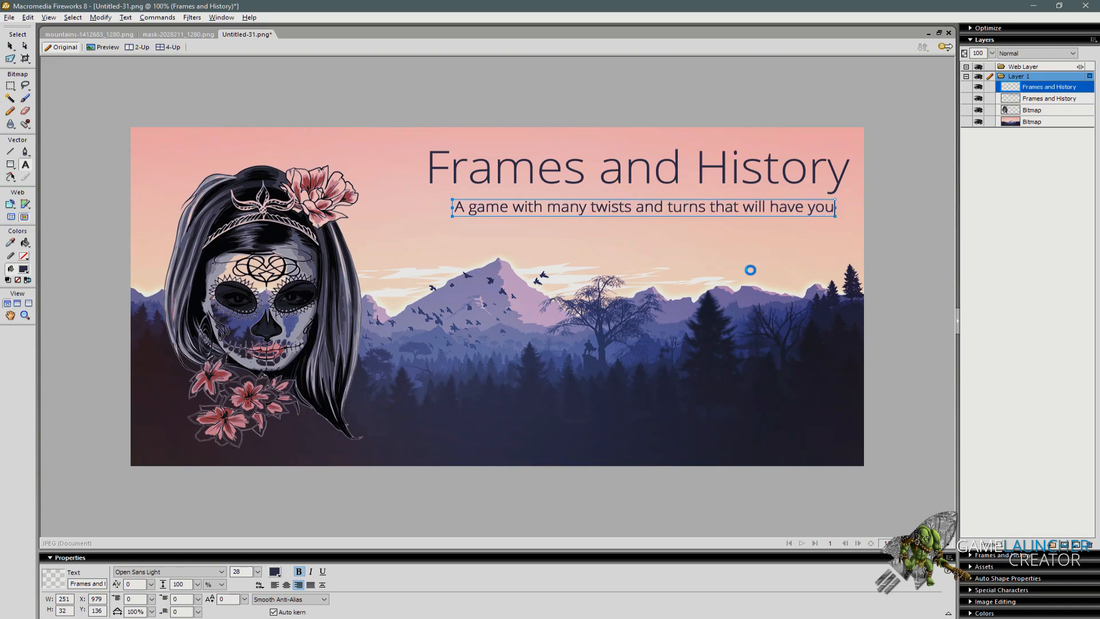
type(" running for the hills")
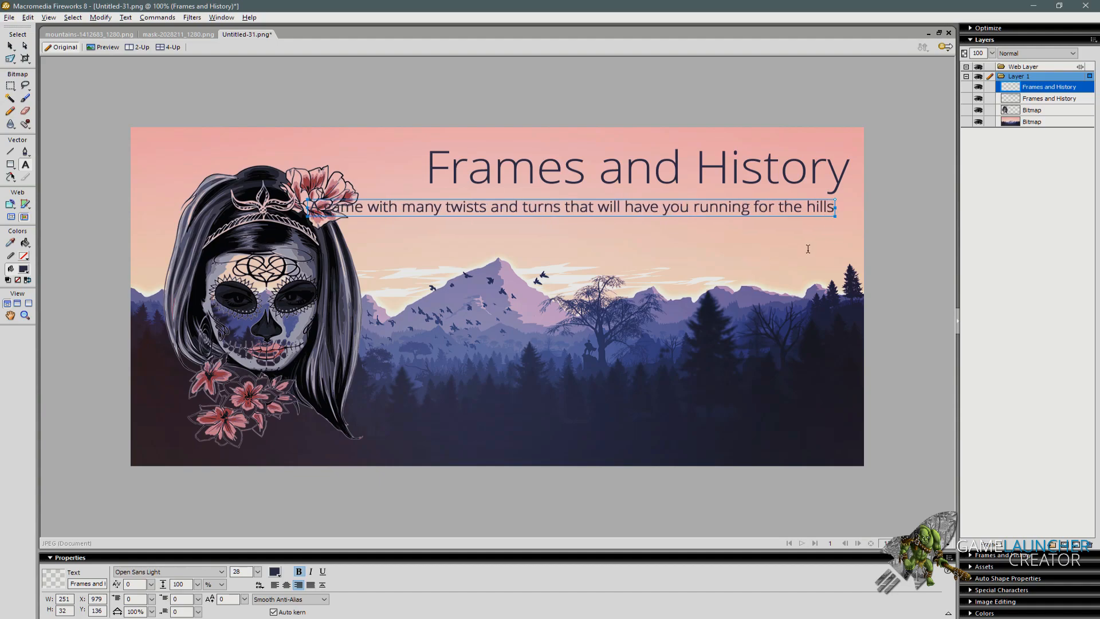
type("!")
Shrink the tagline to fit beneath the title clear of the mask, and nudge the mask slightly right and down.
left_click(10, 46)
left_click_drag(258, 572, 260, 586)
left_click_drag(727, 204, 730, 201)
left_click(89, 276)
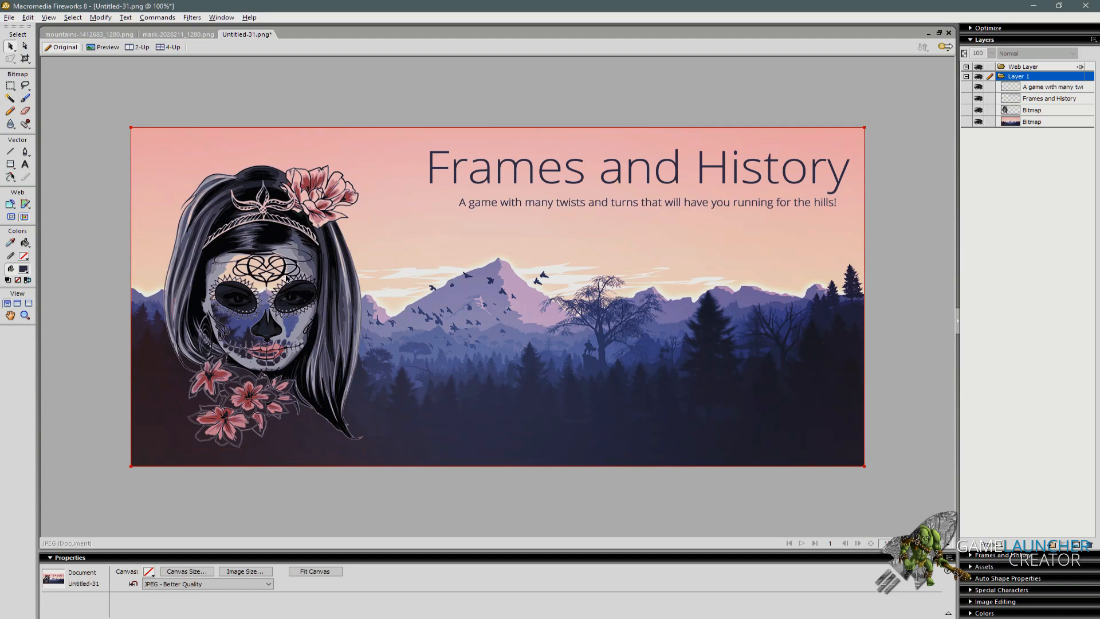
mouse_move(302, 277)
left_mouse_down()
mouse_move(292, 273)
mouse_move(305, 281)
left_mouse_up()
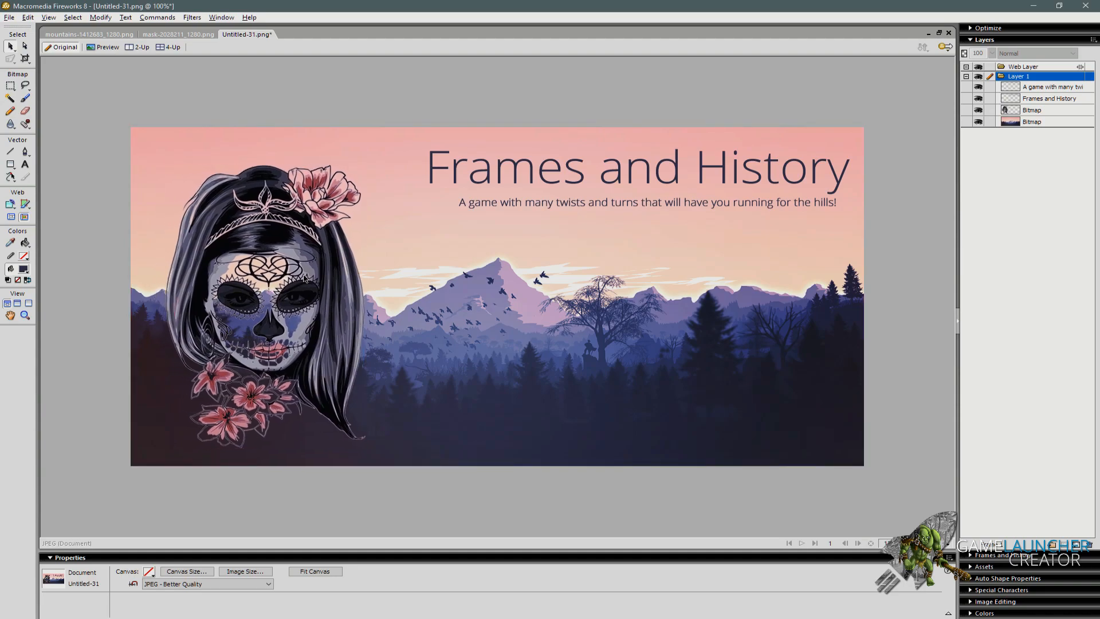
Draw a solid dark navy rectangle about 605 × 336 pixels below the tagline at about X 587, Y 223.
left_click(12, 165)
left_click(16, 166)
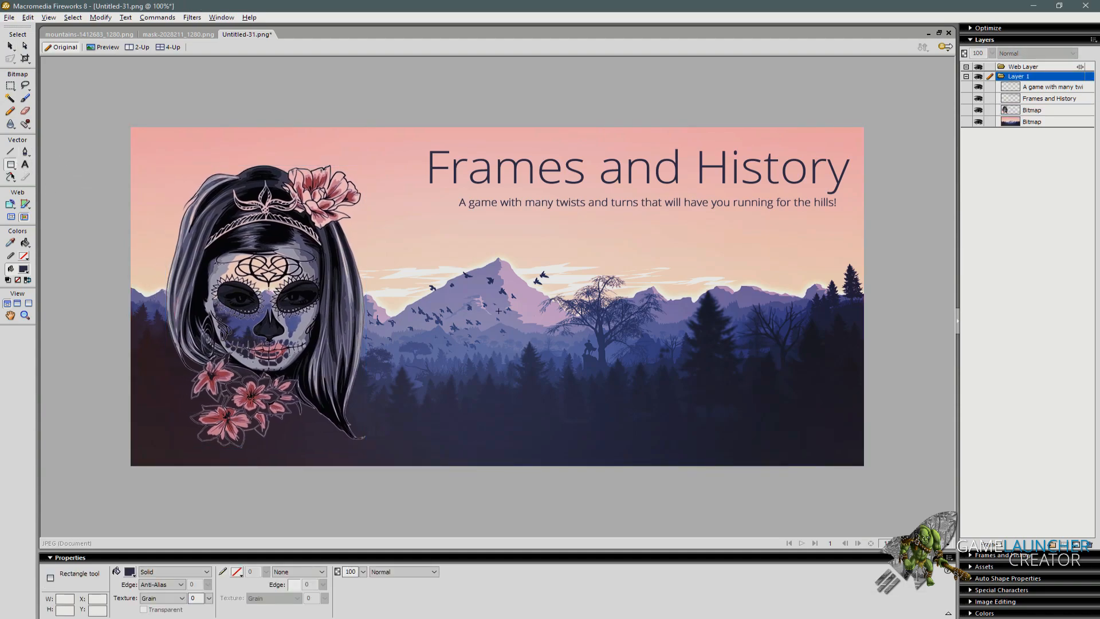
mouse_move(467, 245)
left_mouse_down()
mouse_move(794, 423)
mouse_move(814, 423)
left_mouse_up()
left_click(10, 46)
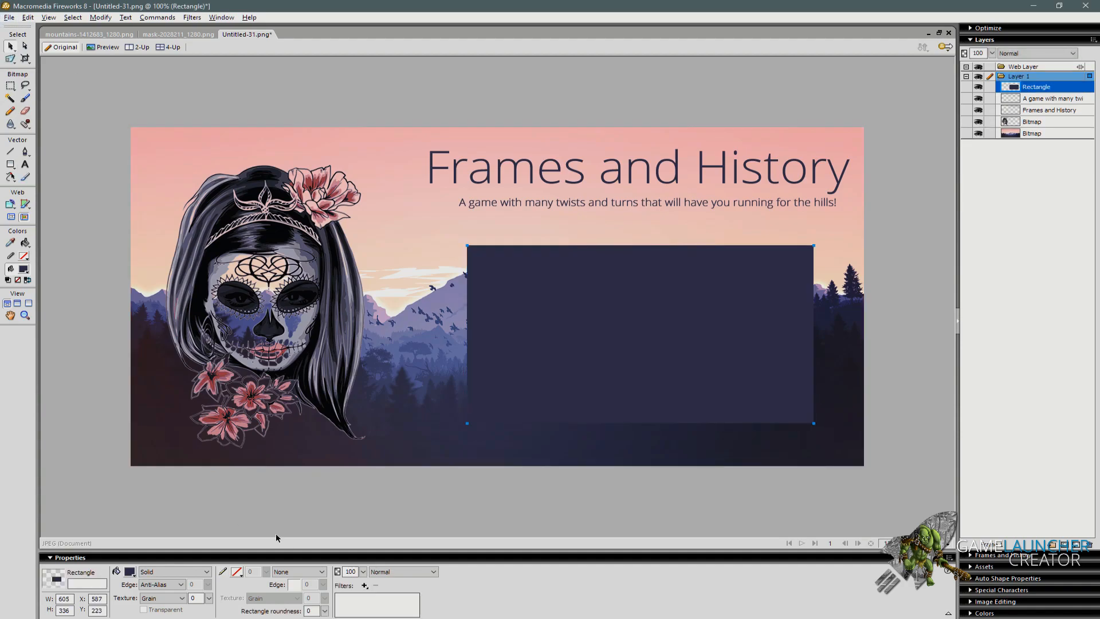
Set the navy rectangle's roundness to 19 and opacity to 80, and move it to about X 581, Y 212.
left_click_drag(326, 613, 362, 532)
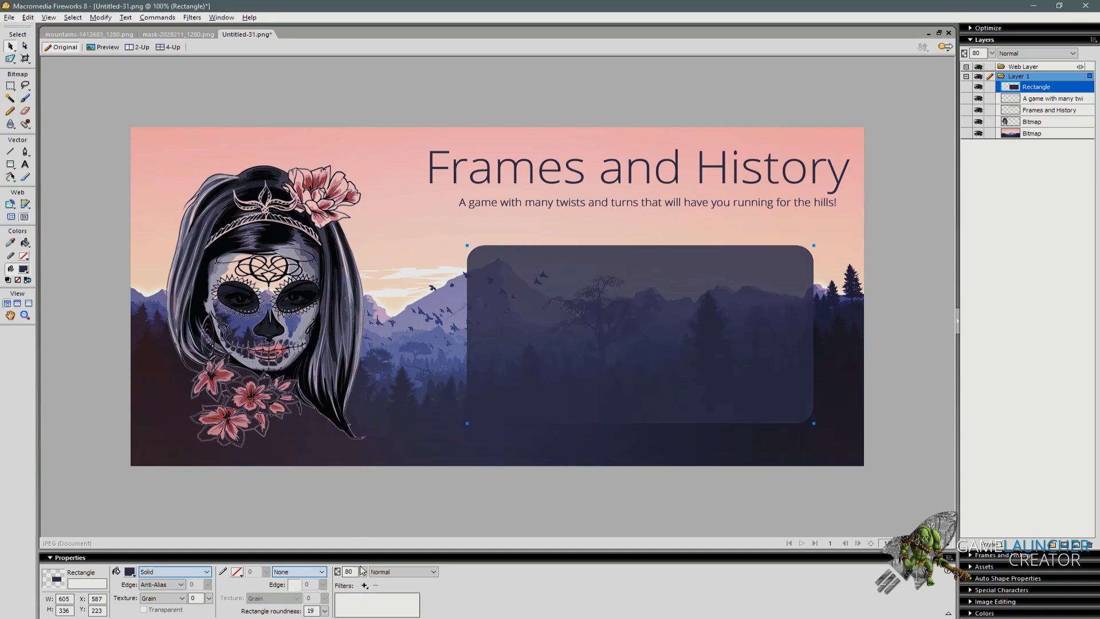
mouse_move(641, 393)
left_mouse_down()
mouse_move(619, 385)
mouse_move(631, 383)
left_mouse_up()
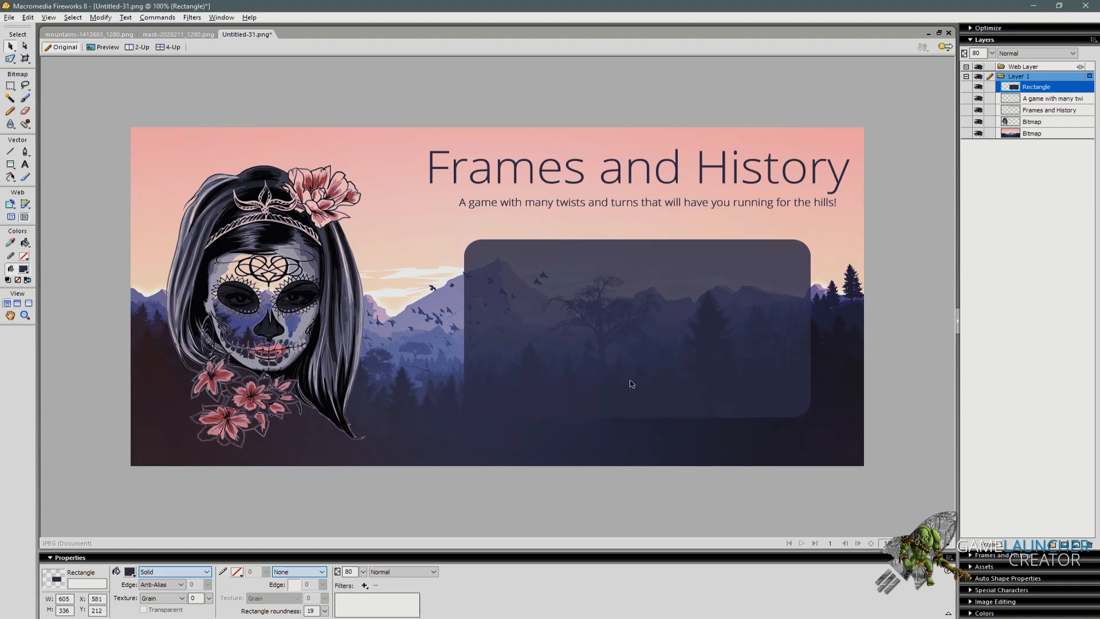
Give the panel a 1-pixel soft outline in pale peach sampled from the sky, and move it to about X 591, Y 207.
left_click(237, 572)
left_click(277, 515)
left_click(434, 499)
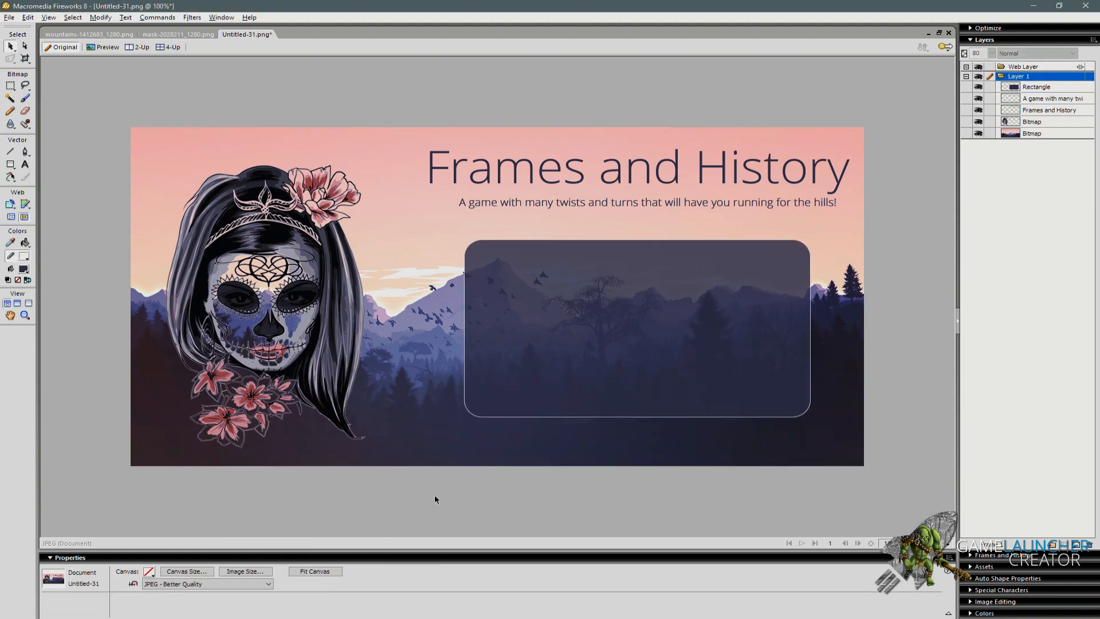
left_click(572, 360)
left_click(237, 572)
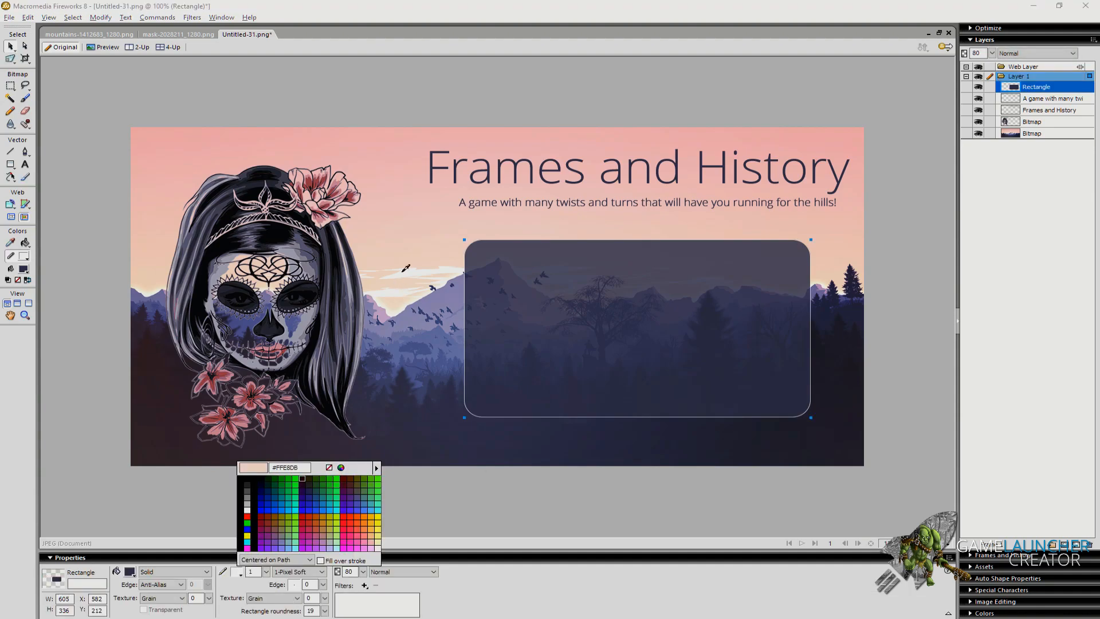
left_click(418, 241)
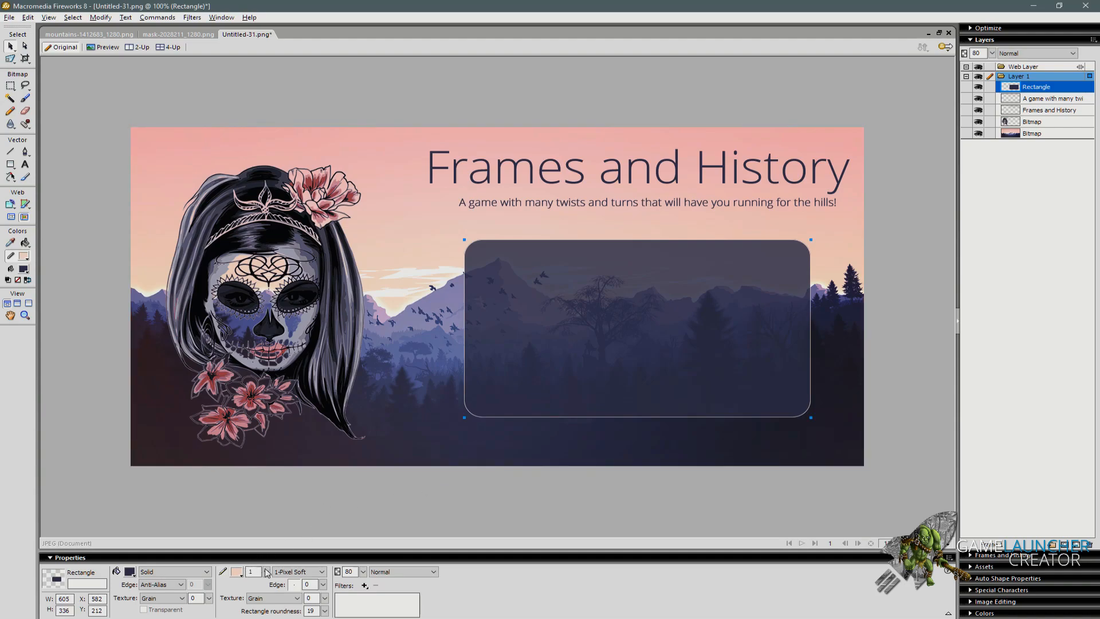
left_click(500, 486)
left_click_drag(682, 388, 693, 386)
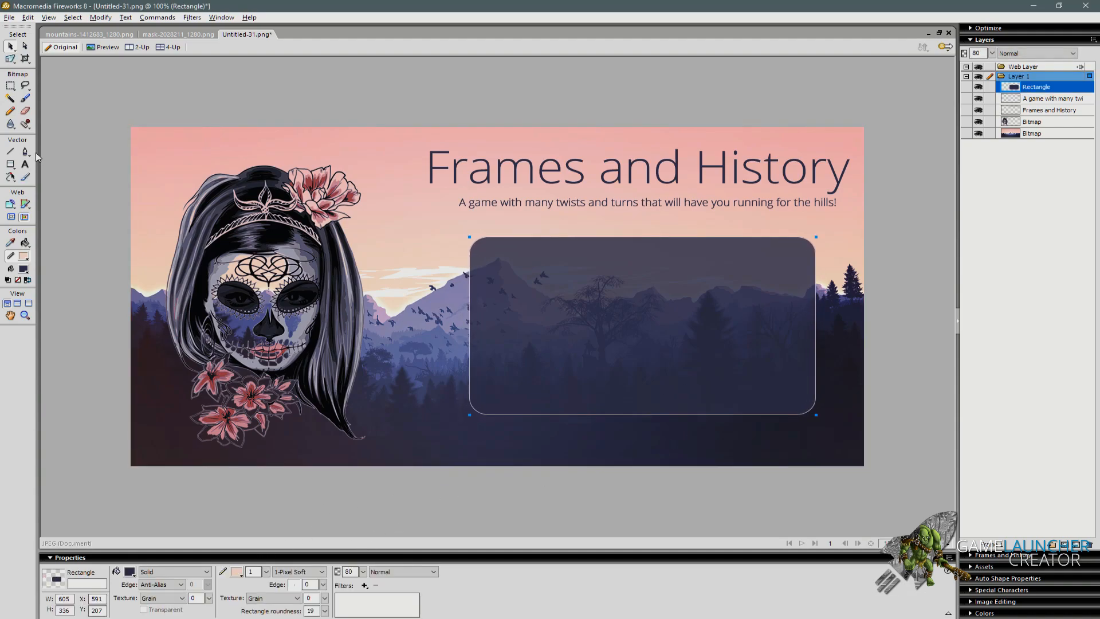
Draw a navy bar about 548 × 60 pixels across the upper part of the panel at about X 619, Y 229.
left_click(11, 165)
left_click_drag(485, 248, 800, 281)
left_click(10, 46)
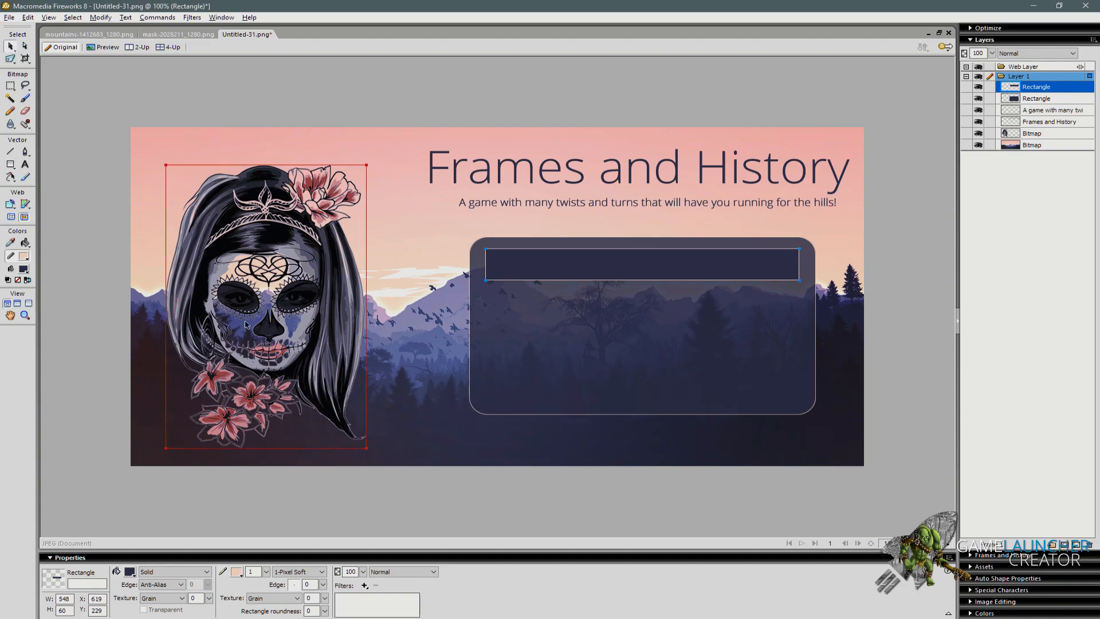
Remove the outline from the bar inside the panel.
left_click(236, 572)
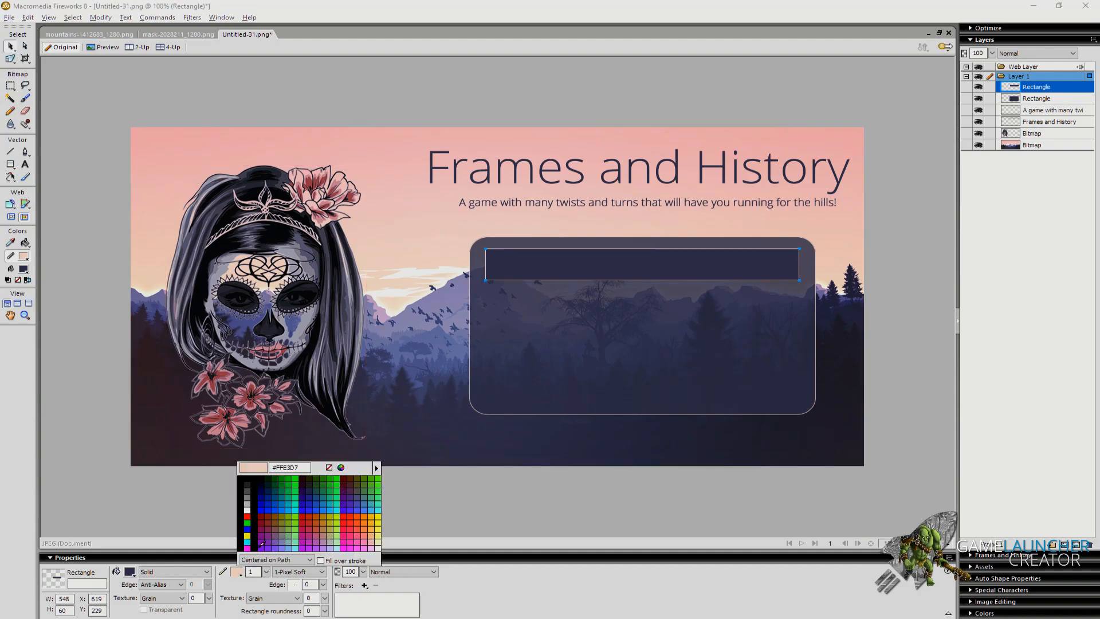
left_click(333, 475)
left_click(365, 516)
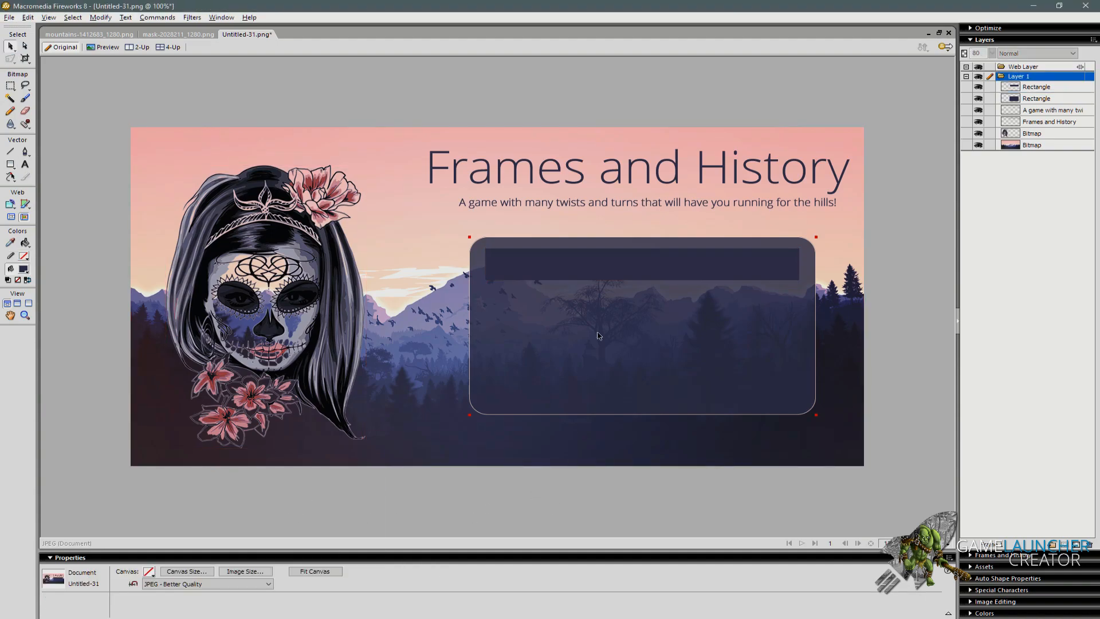
Set the bar's opacity to 48 and nudge it down to about Y 232.
left_click(608, 275)
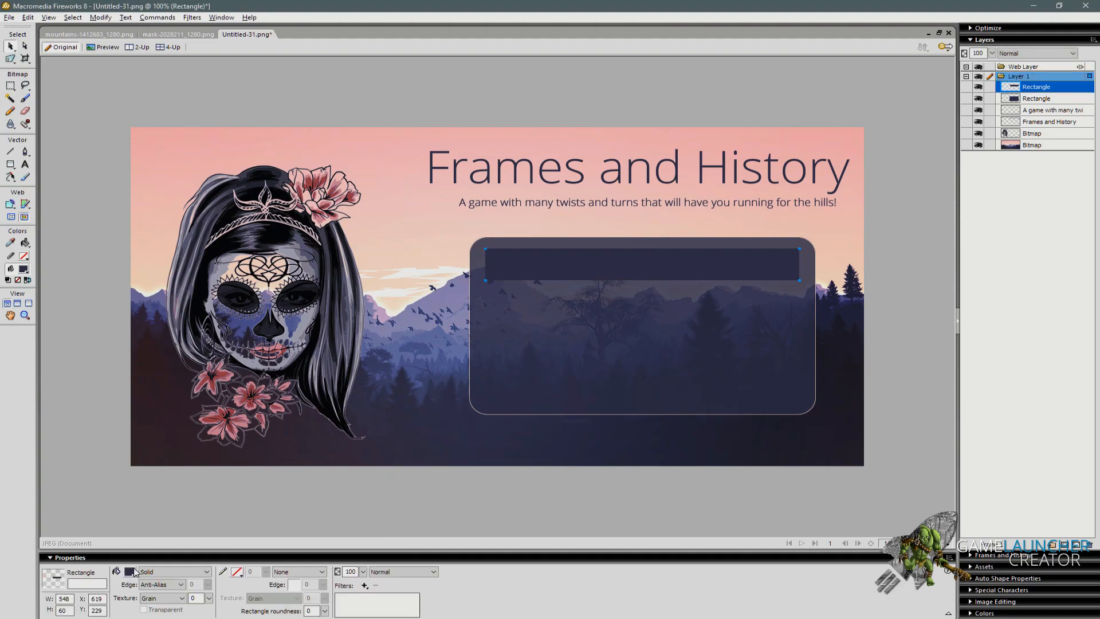
left_click_drag(363, 571, 362, 567)
left_click(507, 510)
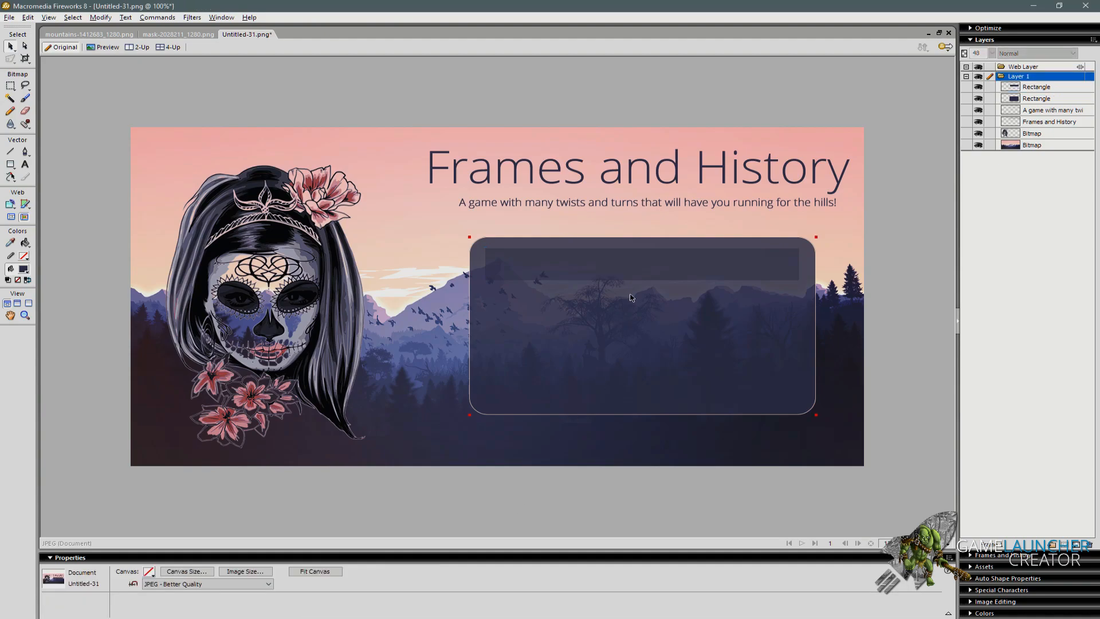
left_click_drag(634, 281, 636, 281)
left_click(635, 282)
Outline the bar with a 1-pixel soft peach stroke sampled from the sky and set its roundness to 34.
left_click(236, 571)
left_click(412, 212)
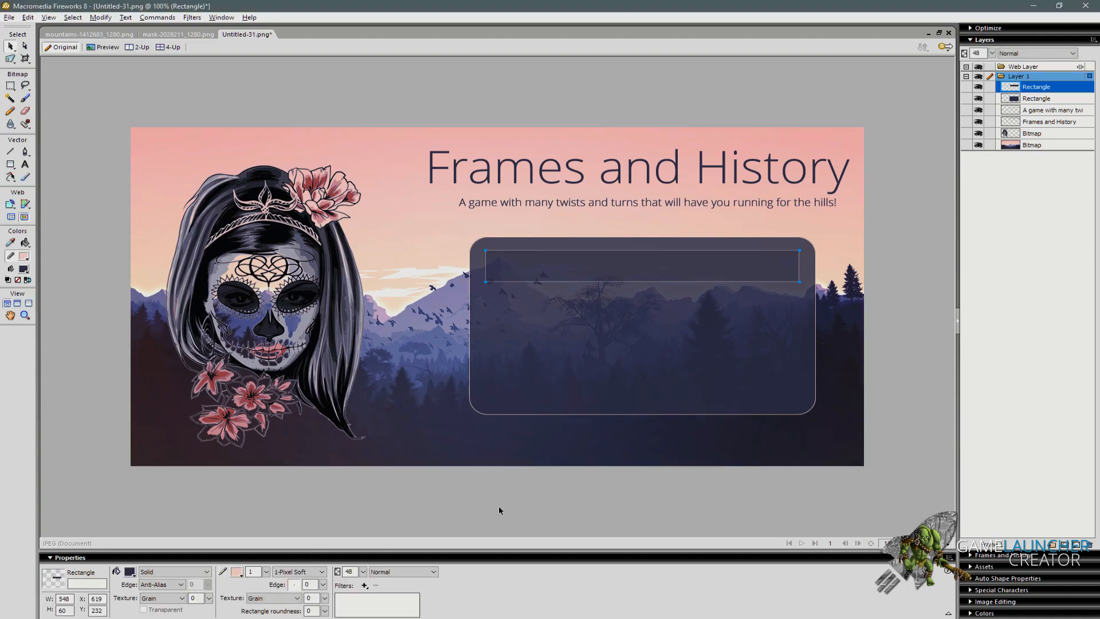
left_click_drag(325, 611, 326, 590)
left_click(325, 611)
left_click(517, 487)
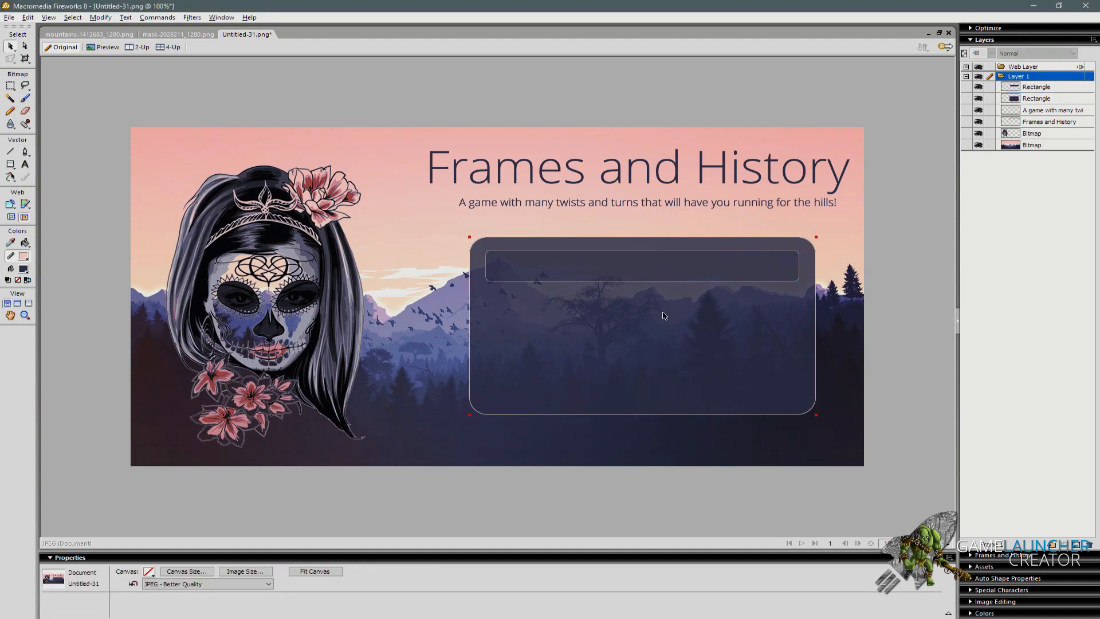
left_click(659, 274)
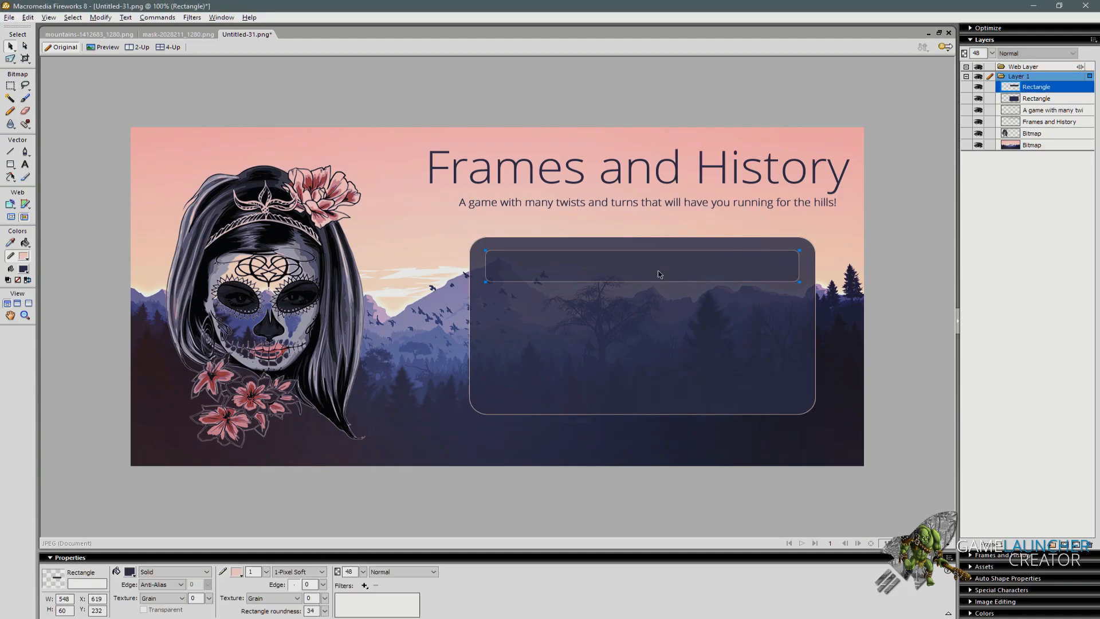
Add the text "PLAY SINGLE PLAYER" over the bar.
left_click(25, 164)
left_click(569, 267)
type("PLAY")
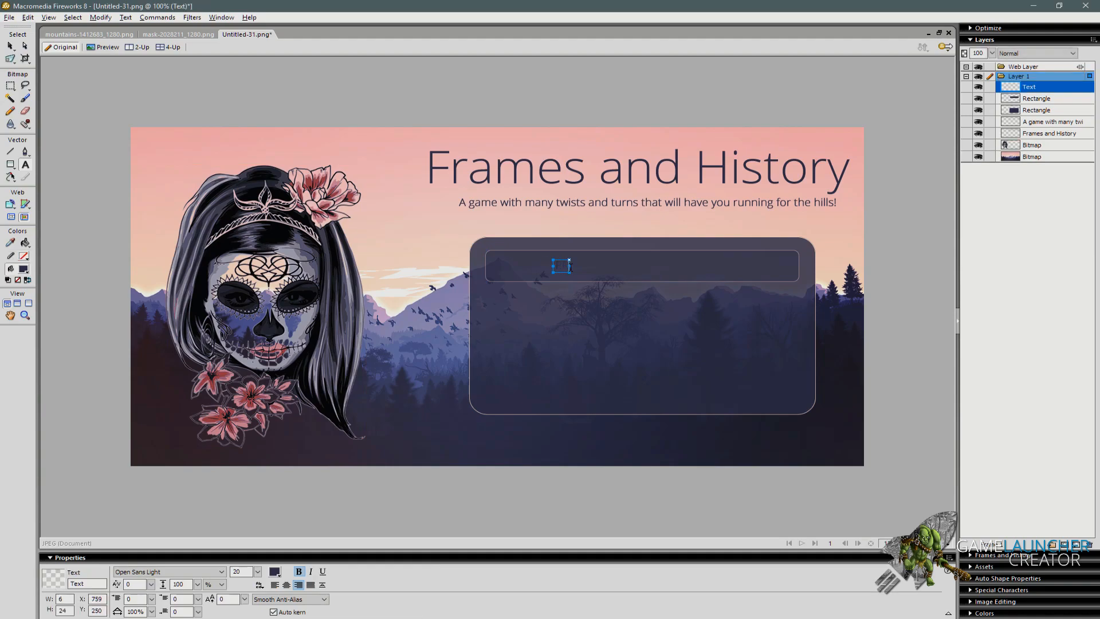
type(" SINGLE PLAYER")
left_click(10, 46)
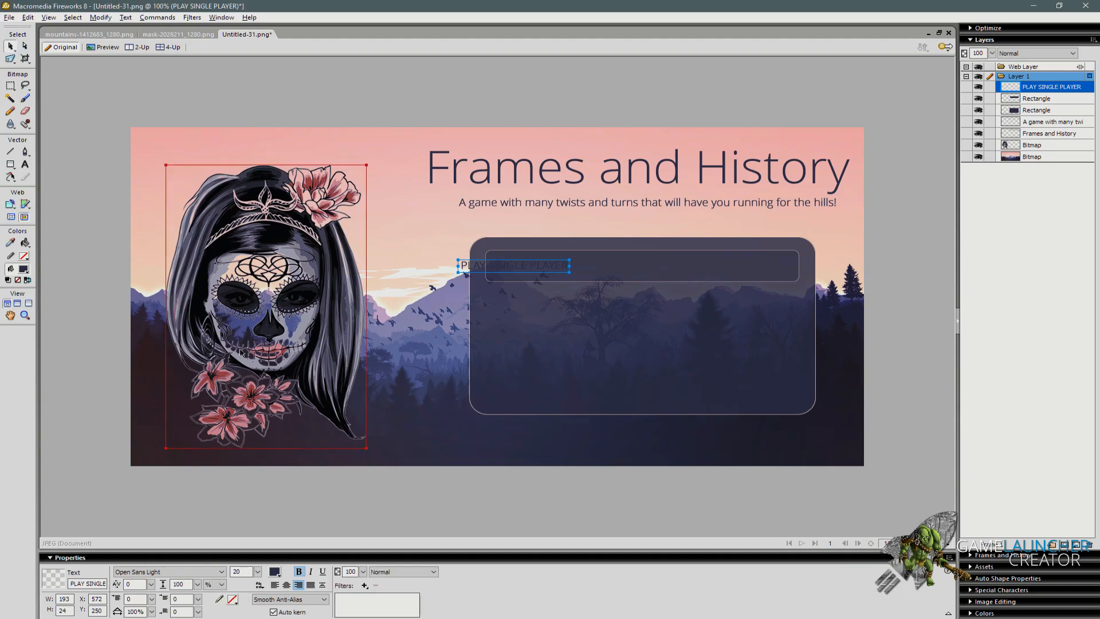
Make the label centre-aligned, size 35 and white, and position it in the middle of the bar.
left_click(287, 584)
left_click_drag(257, 571, 259, 553)
left_click_drag(583, 276, 710, 279)
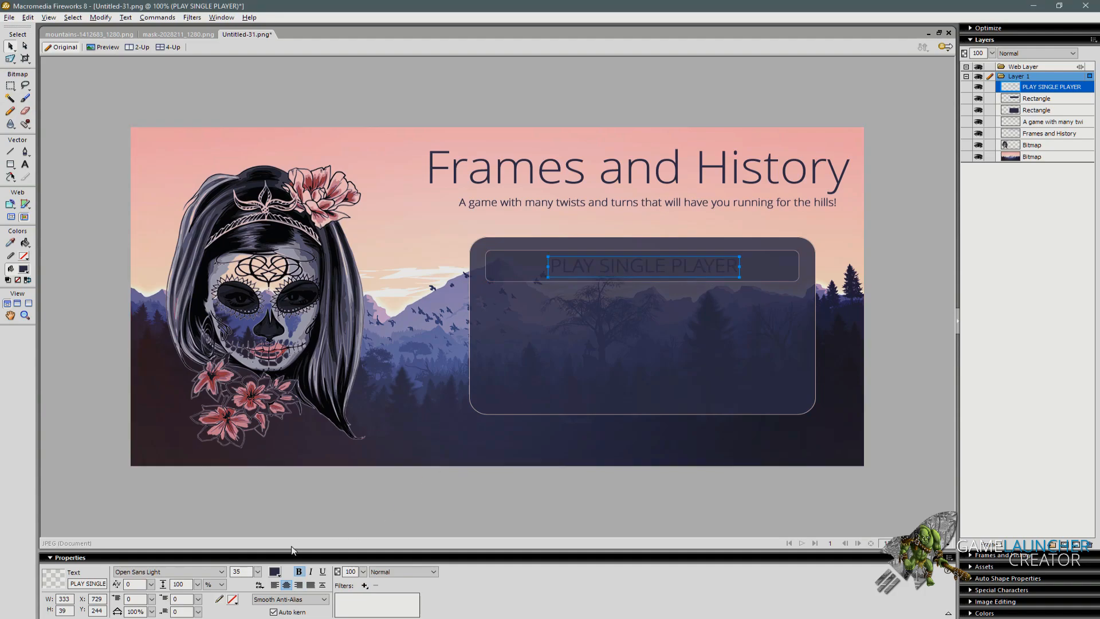
left_click(275, 572)
left_click(286, 507)
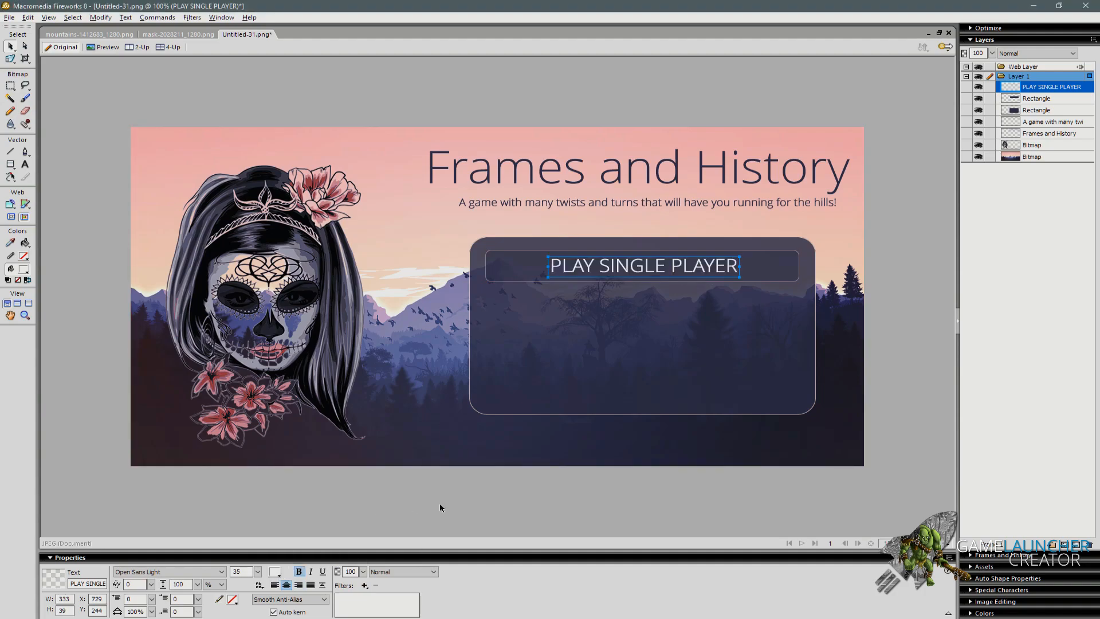
left_click(413, 503)
left_click(645, 270)
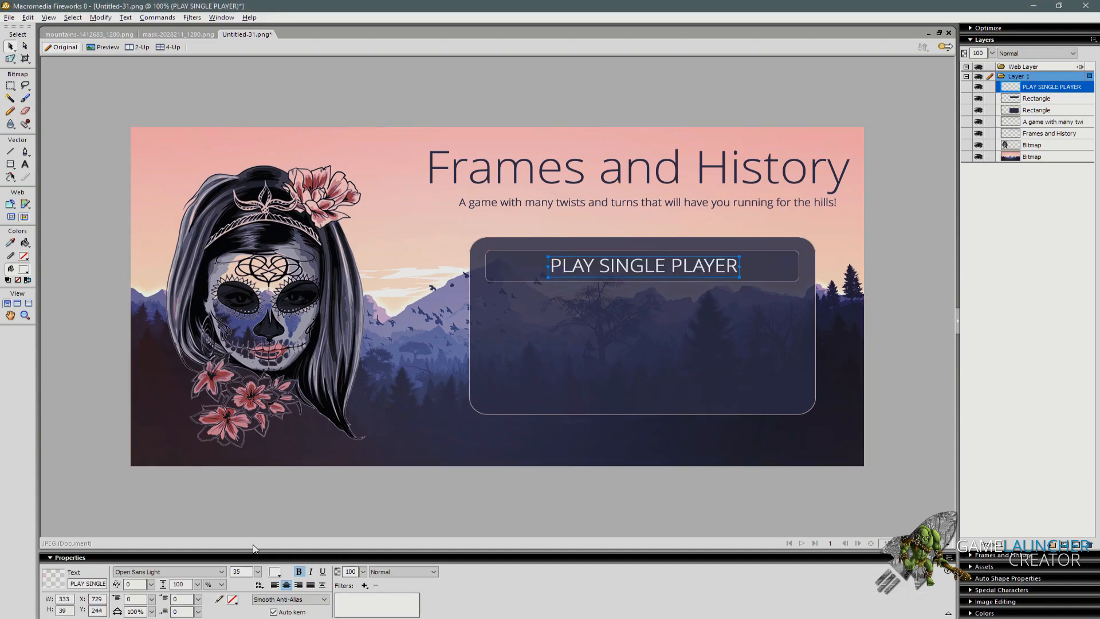
left_click(388, 510)
Duplicate the bar together with its label and place the copy 80 pixels lower as a second menu button.
left_click(578, 271)
left_click(529, 270, "shift")
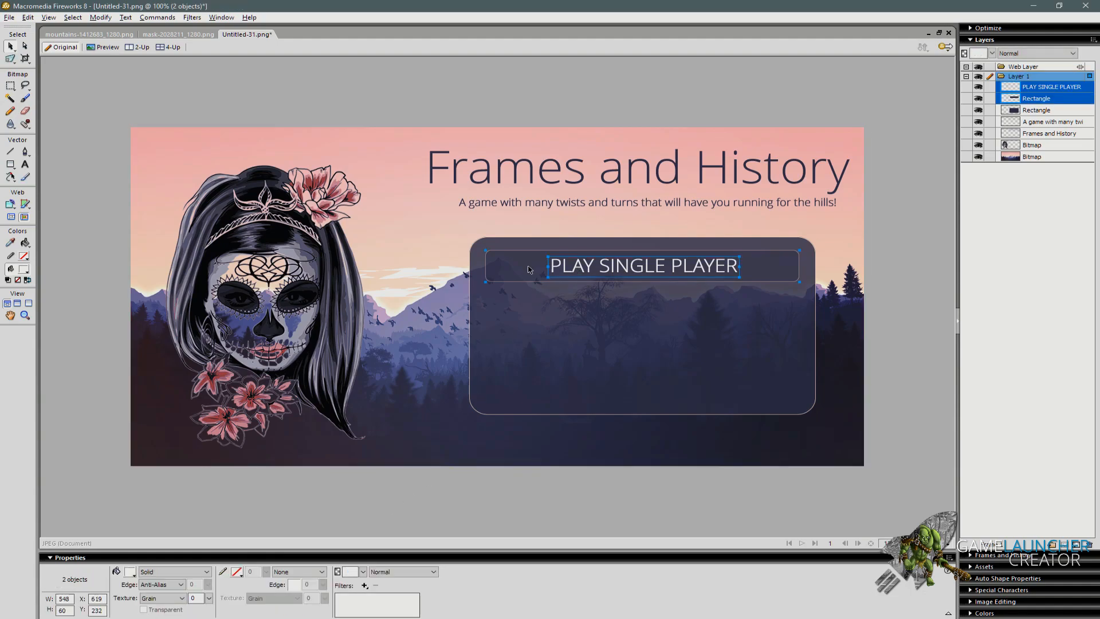
key("ctrl+v")
key("shift+Down")
key("shift+Down")
key("shift+Down")
key("shift+Down")
key("shift+Down")
key("shift+Down")
key("shift+Down")
key("shift+Down")
key("shift+Down")
key("shift+Down")
key("shift+Up")
key("shift+Up")
Replace the second button's label with "PLAY MULTIPLAYER".
left_click(934, 323)
left_click(688, 313)
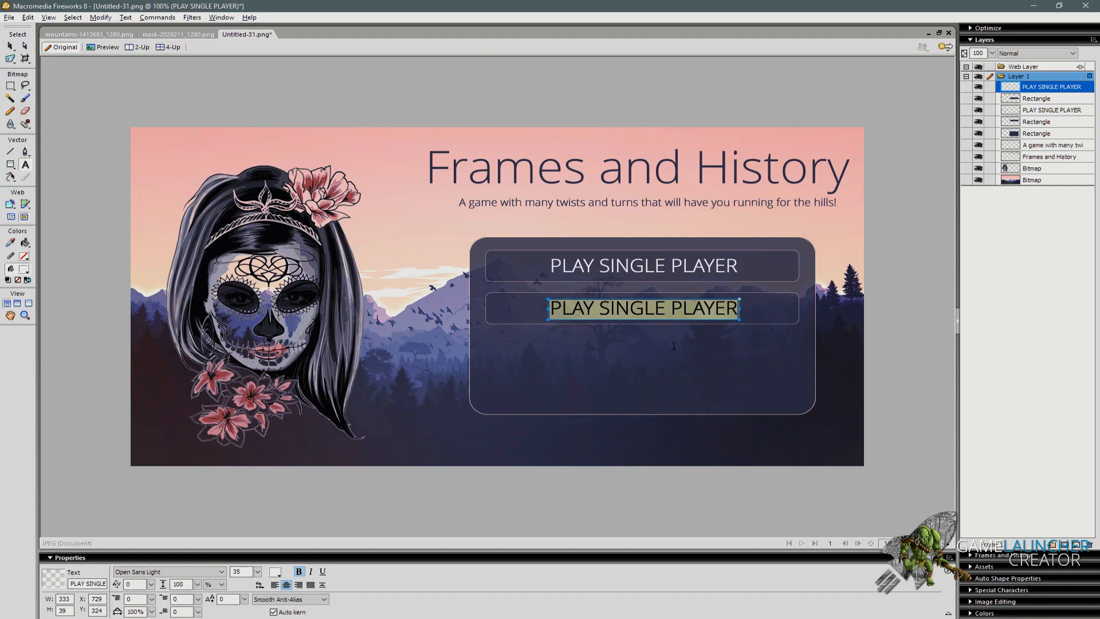
type("PLA")
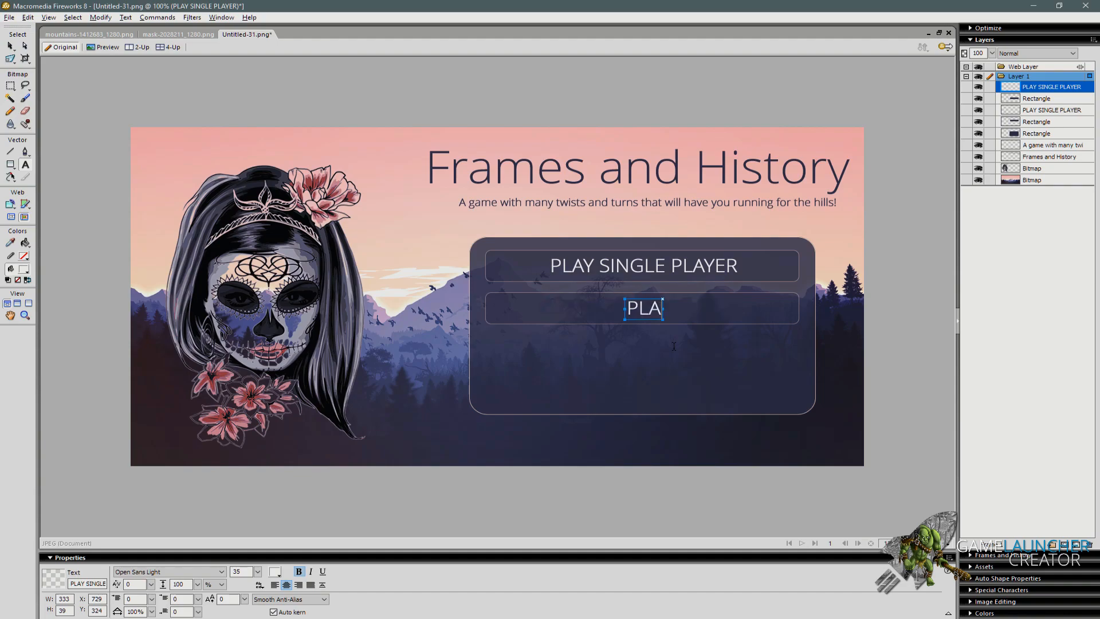
type("Y MULTIPLIAYER")
left_click(668, 480)
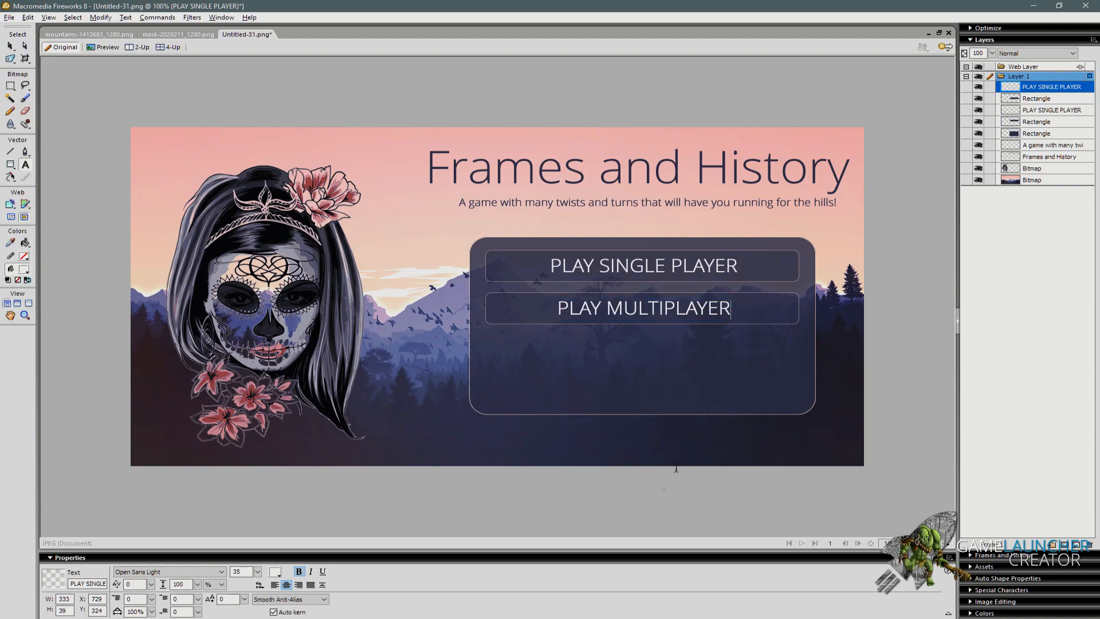
Duplicate the multiplayer button's bar and label and place the copy 80 pixels lower as a third button.
left_click(741, 317)
left_click(718, 314, "shift")
key("ctrl+shift+d")
key("shift+Down")
key("shift+Down")
key("shift+Down")
key("shift+Down")
key("shift+Down")
key("shift+Down")
key("shift+Down")
key("shift+Down")
Delete the word "PLAY" from the first two labels so they read "SINGLE PLAYER" and "MULTIPLAYER".
double_click(609, 268)
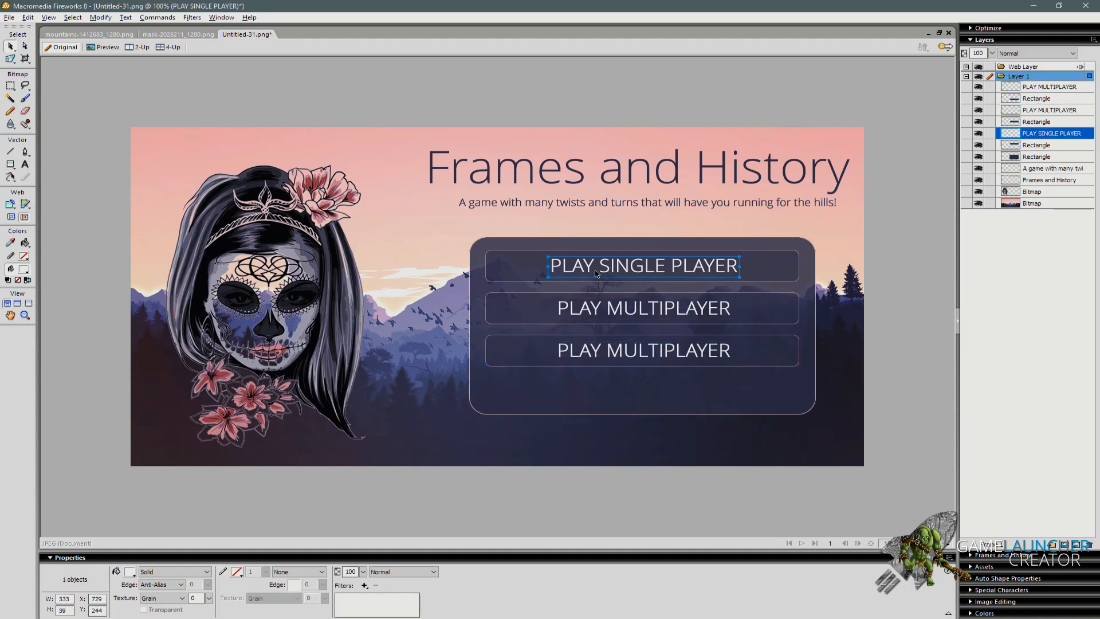
left_click_drag(598, 269, 555, 268)
key("BackSpace")
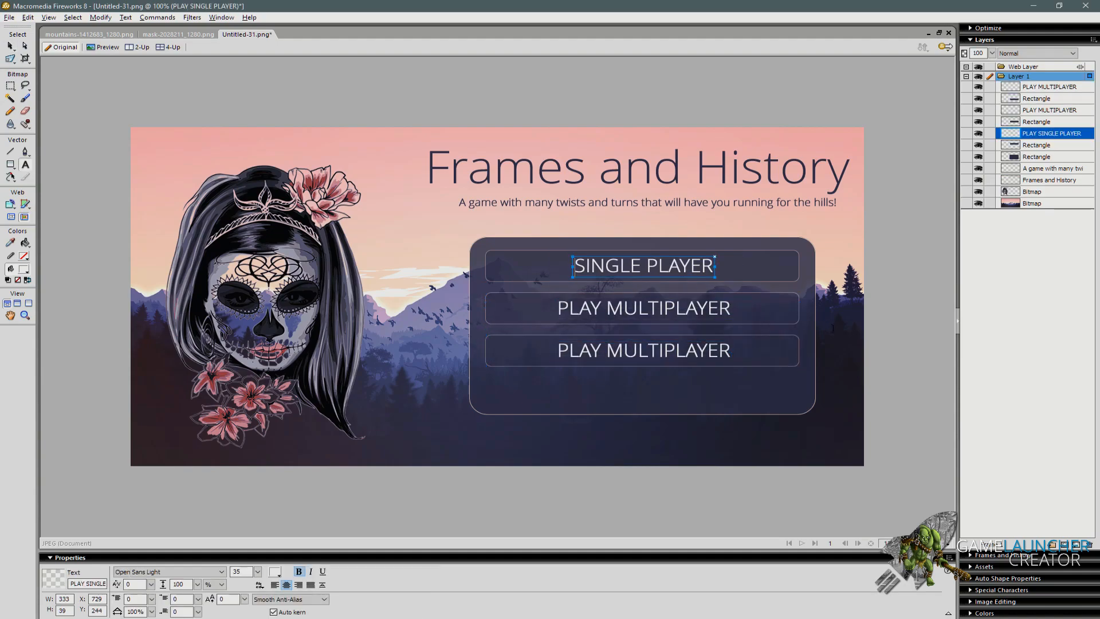
left_click(887, 345)
left_click_drag(602, 309, 554, 310)
key("BackSpace")
left_click(894, 318)
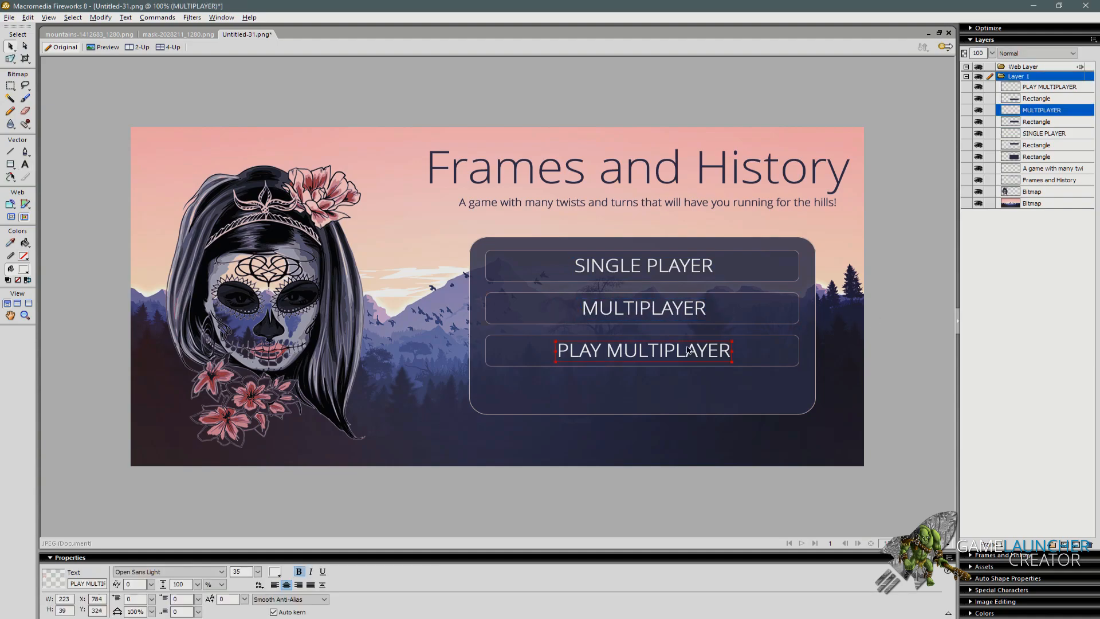
Replace the third button's label with "GAME OPTIONS".
double_click(656, 354)
key("ctrl+a")
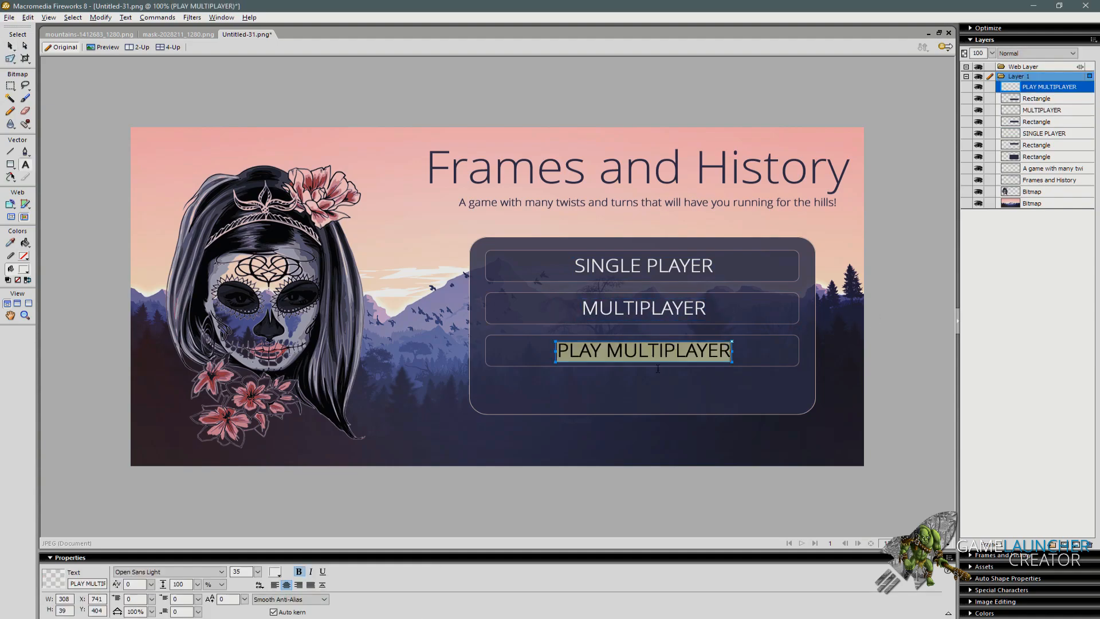
type("GAME OPTIONS")
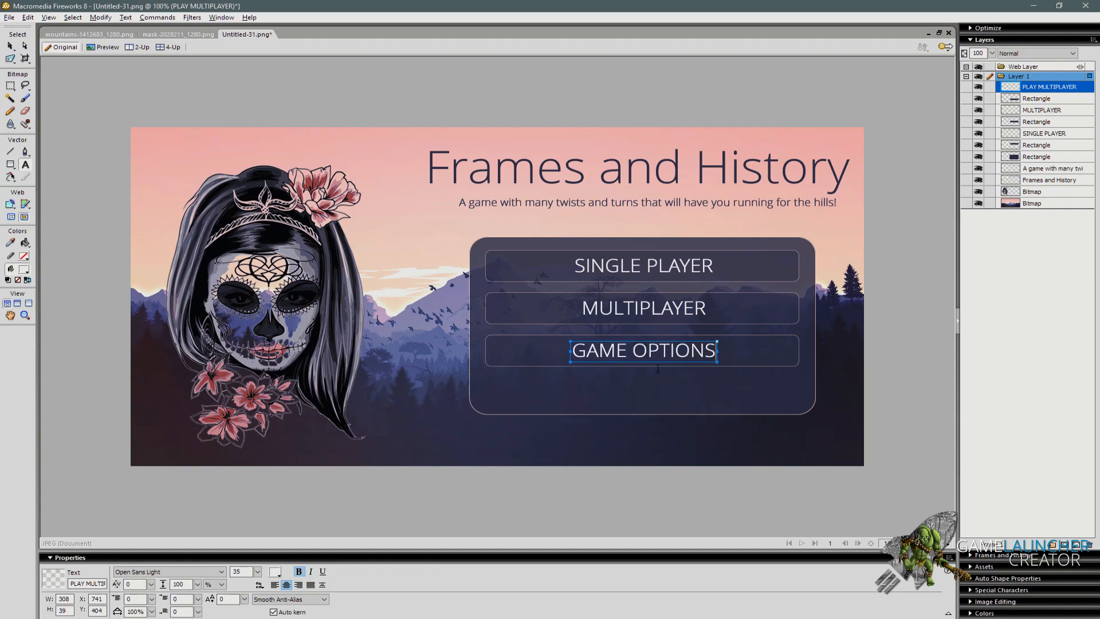
key("Escape")
Duplicate the game options button's bar and label and place the copy 80 pixels lower as a fourth button.
left_click(703, 362, "shift")
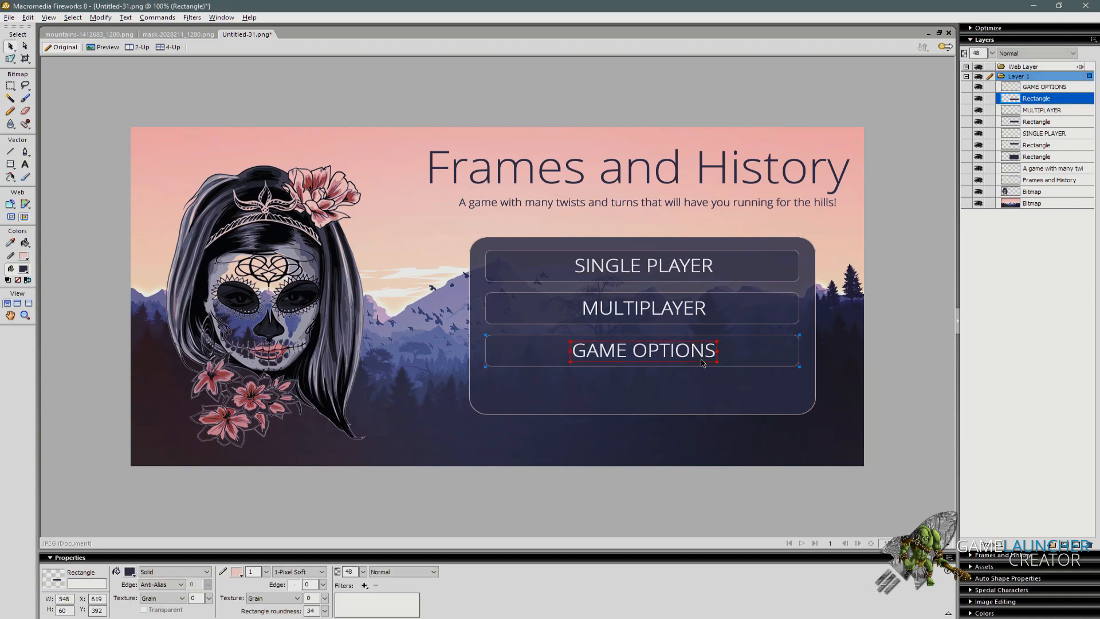
key("ctrl+shift+d")
key("shift+Down")
key("shift+Down")
key("shift+Down")
key("shift+Down")
key("shift+Down")
key("shift+Down")
key("shift+Down")
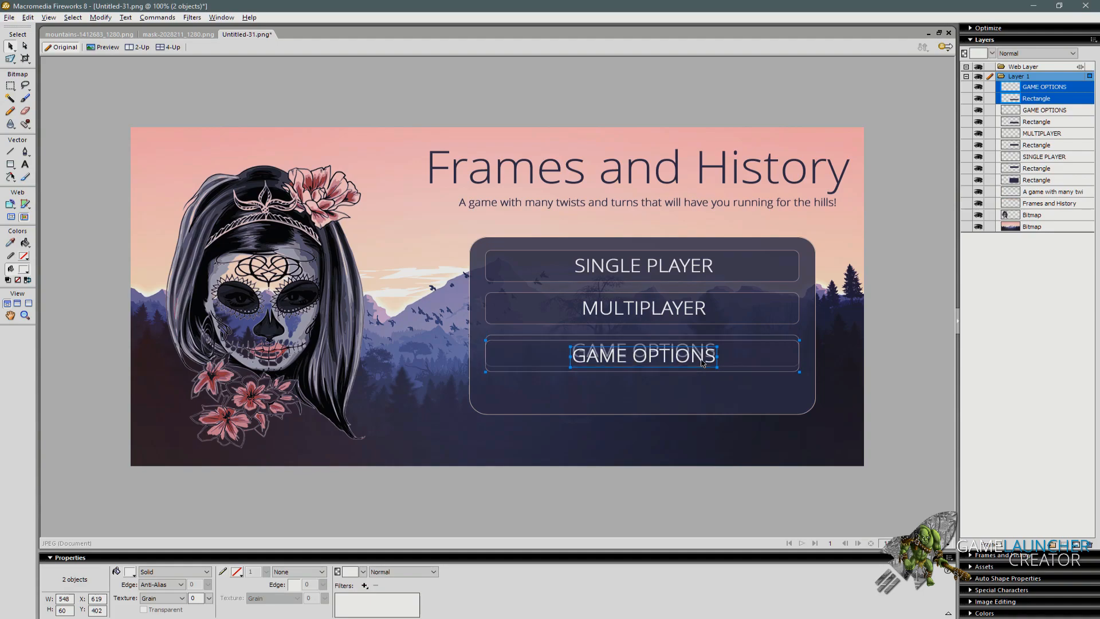
key("shift+Down")
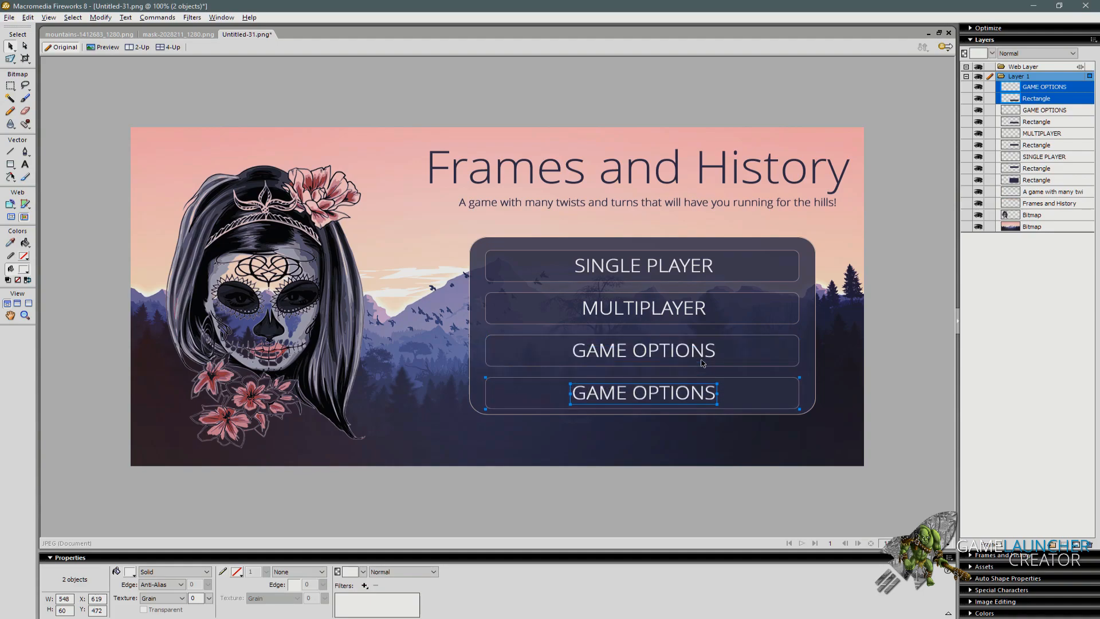
Select all four buttons with their labels and move them up 8 pixels within the panel.
left_click(703, 354, "shift")
left_click(727, 338, "shift")
left_click(724, 313, "shift")
left_click(702, 309, "shift")
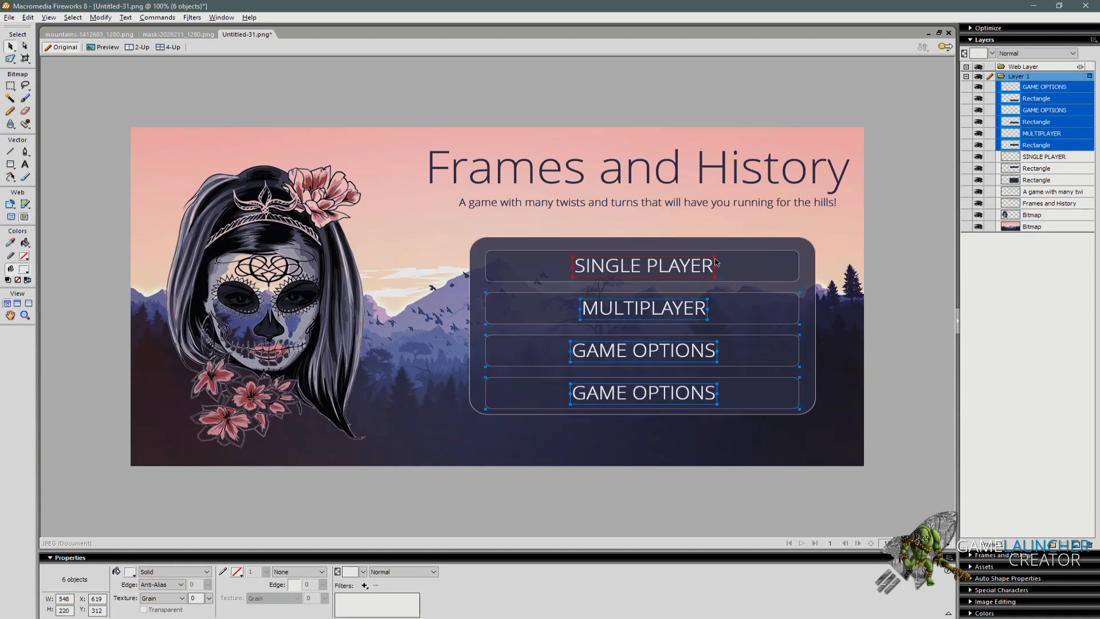
left_click(704, 265, "shift")
left_click(731, 265, "shift")
key("shift+Up")
key("Down")
key("Down")
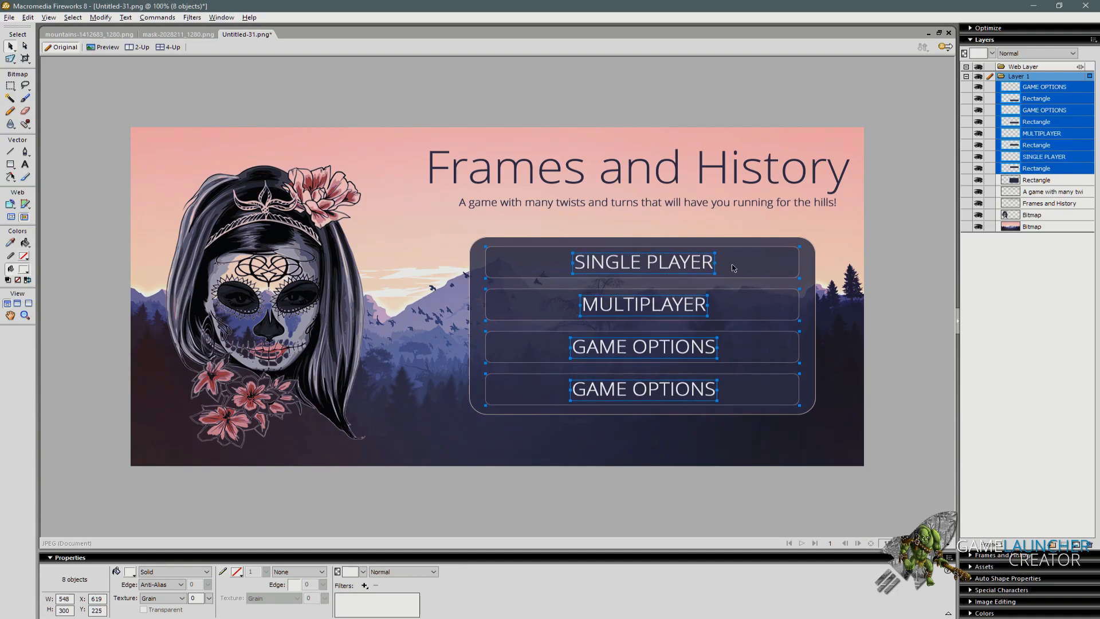
left_click(903, 385)
Replace the fourth button's label with "EXIT" in capitals.
double_click(603, 393)
key("ctrl+a")
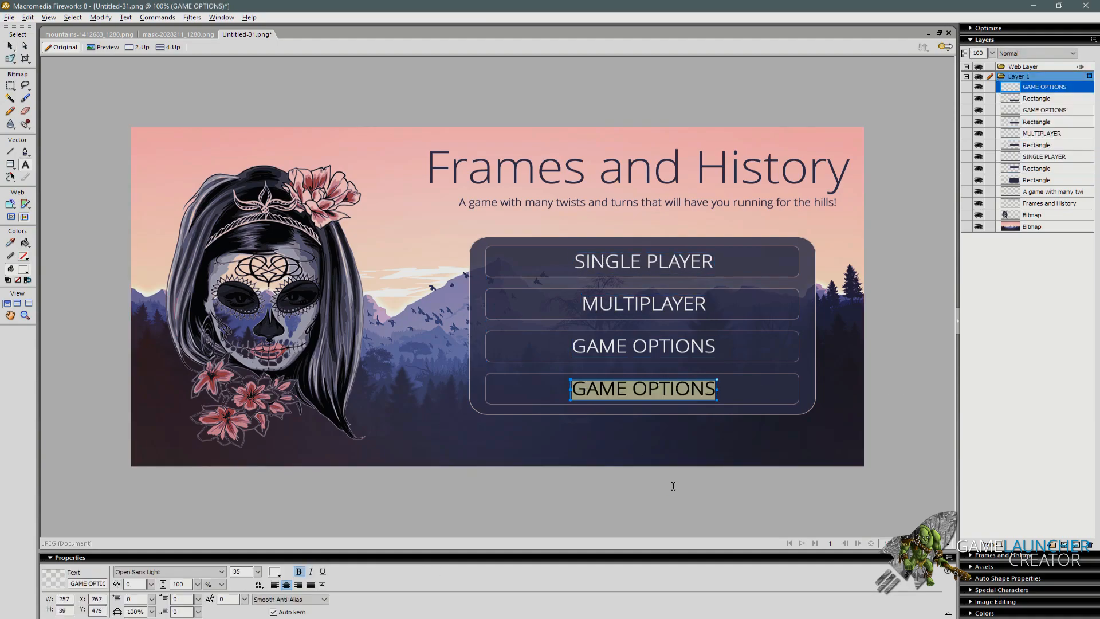
type("Exit")
key("ctrl+a")
type("EXIT")
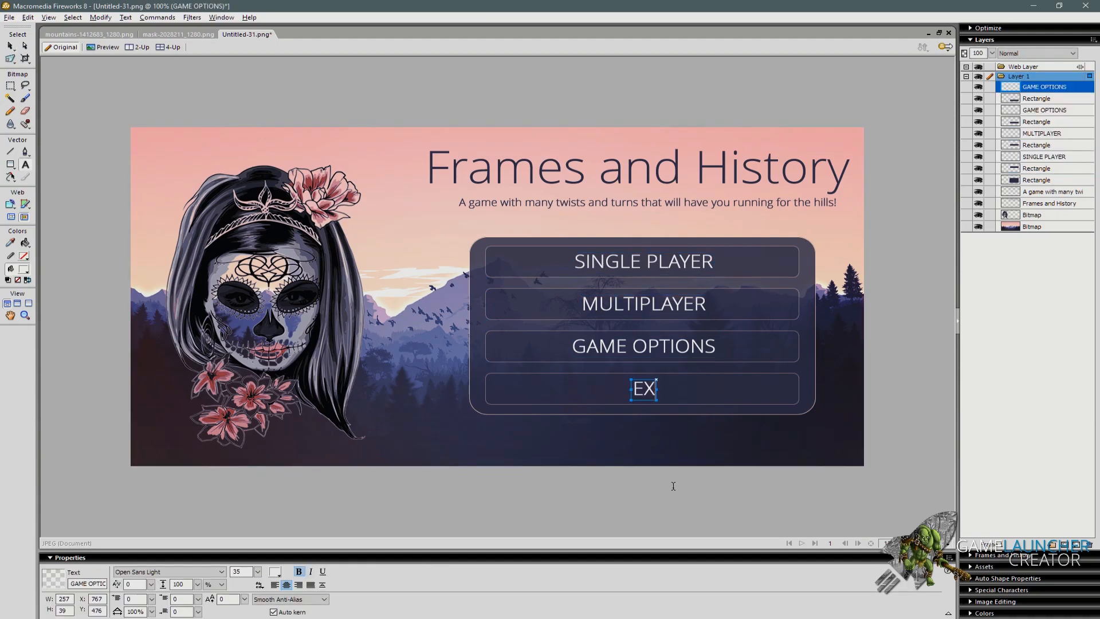
Duplicate the translucent menu panel, place the copy at the canvas origin and resize it to 1280 × 640.
left_click(674, 486)
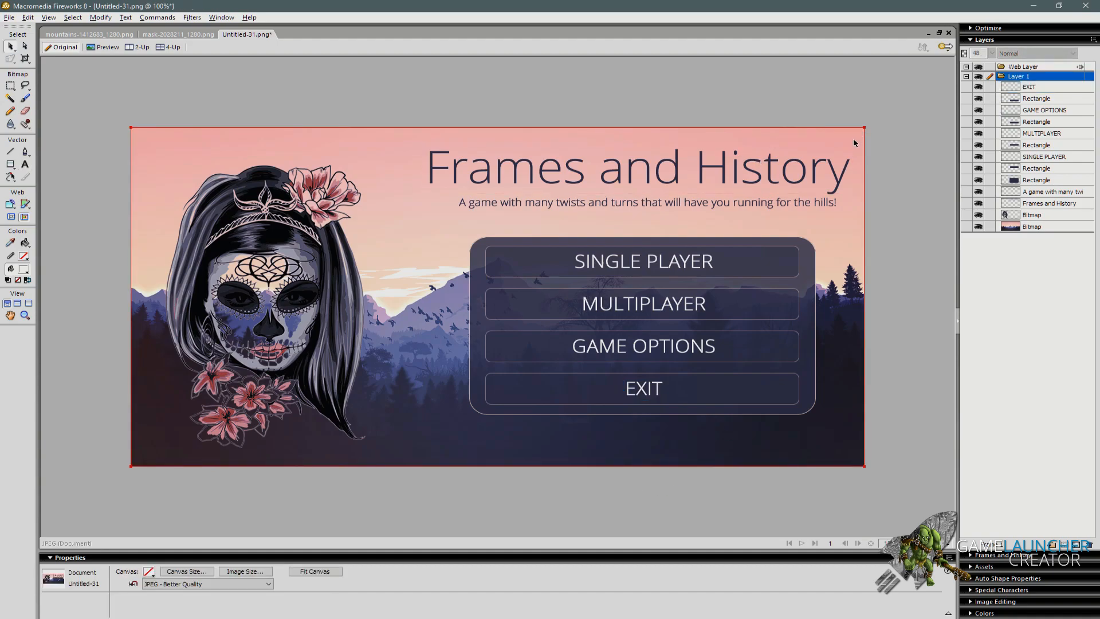
left_click(479, 367)
left_click_drag(479, 367, 139, 258)
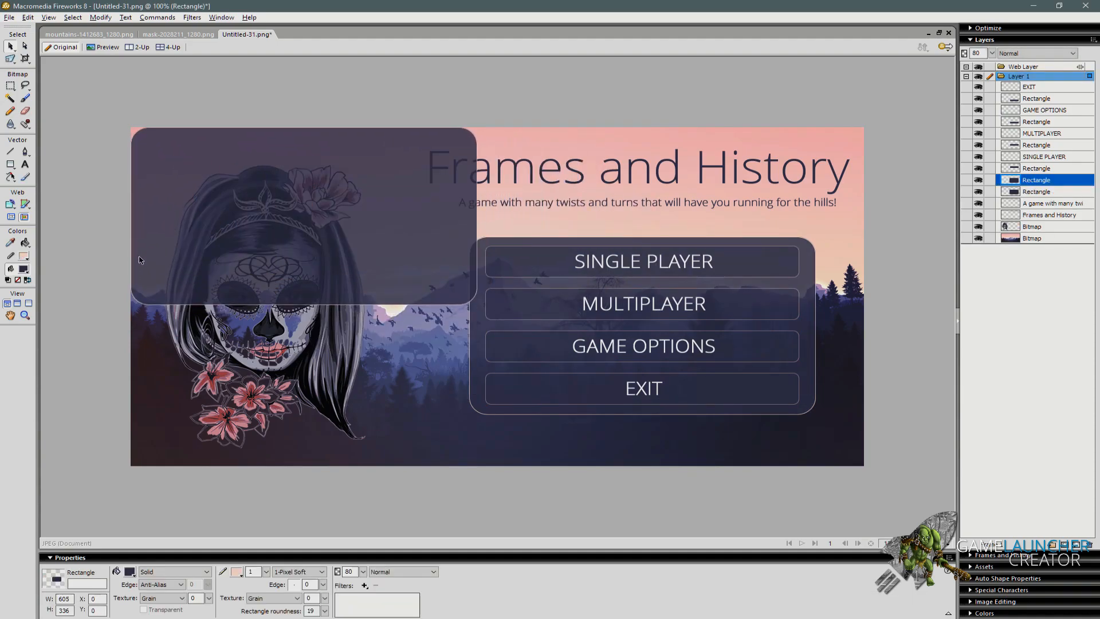
double_click(64, 598)
type("1280")
key("Tab")
type("640")
key("Tab")
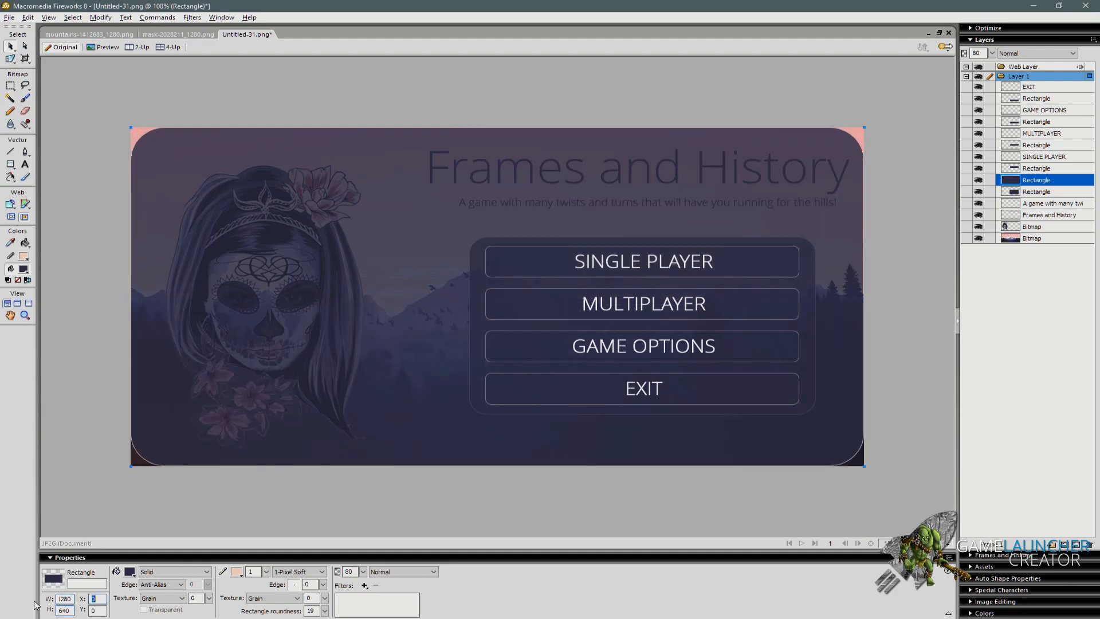
Remove the full-canvas rectangle's fill, set its roundness to 0 and move it above all other objects as a border.
left_click(154, 572)
left_click(166, 490)
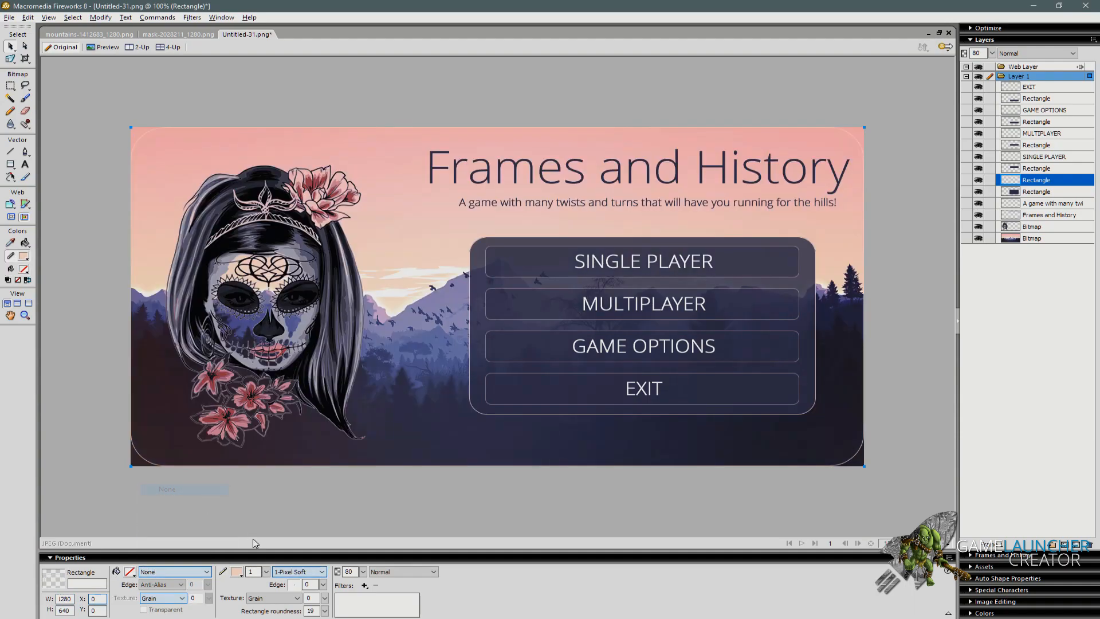
left_click_drag(324, 610, 325, 618)
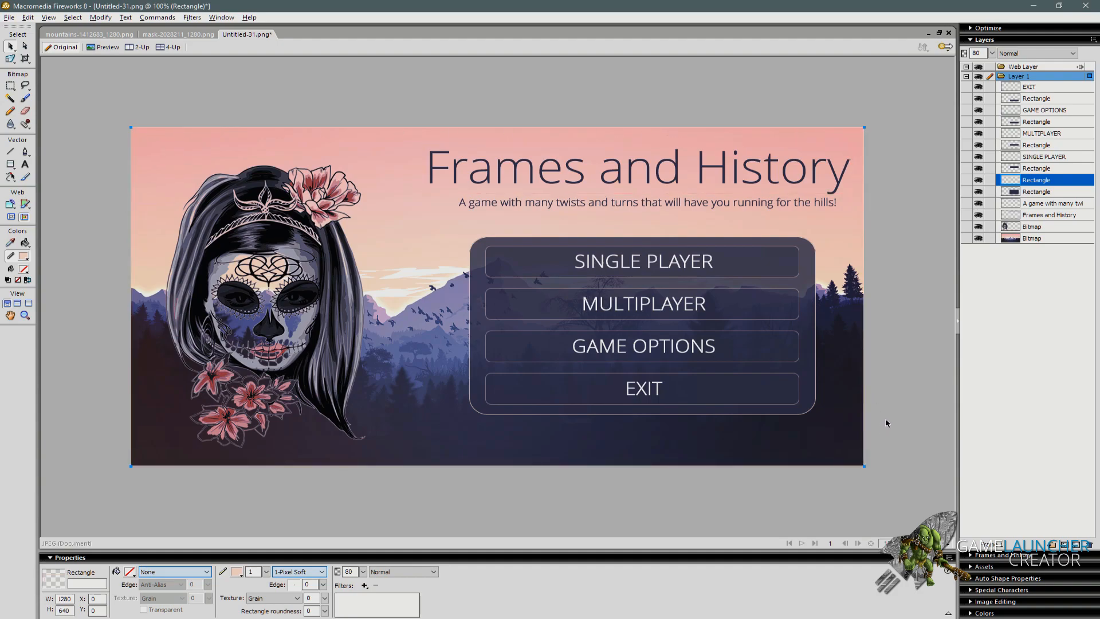
left_click_drag(1020, 130, 1021, 81)
left_click(919, 228)
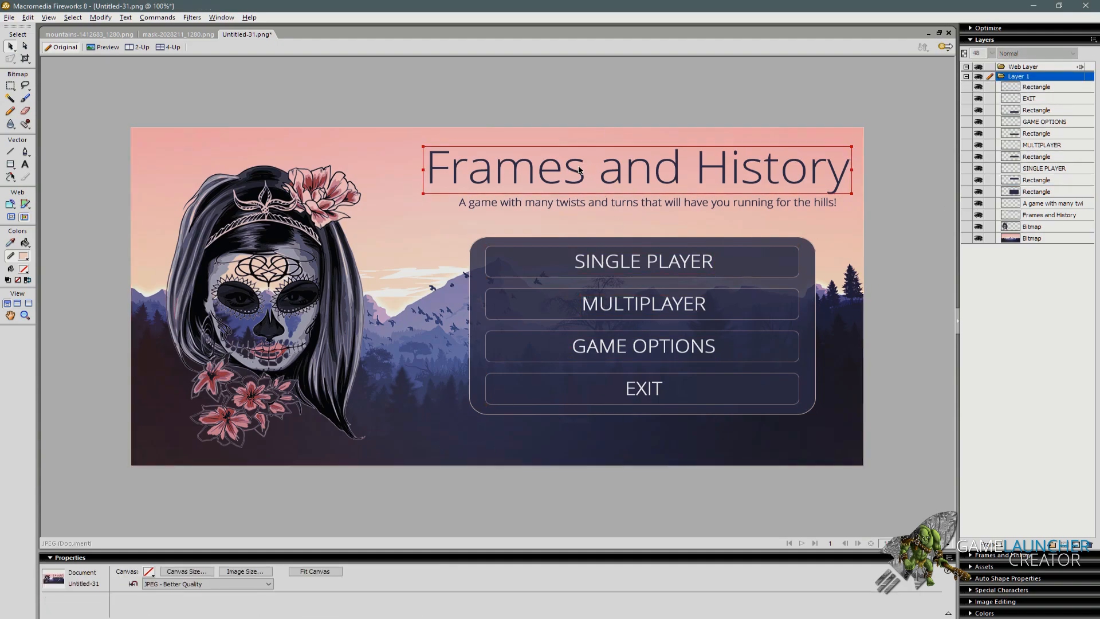
Save the launcher artwork as "frameshistory" in the UI folder.
key("ctrl+s")
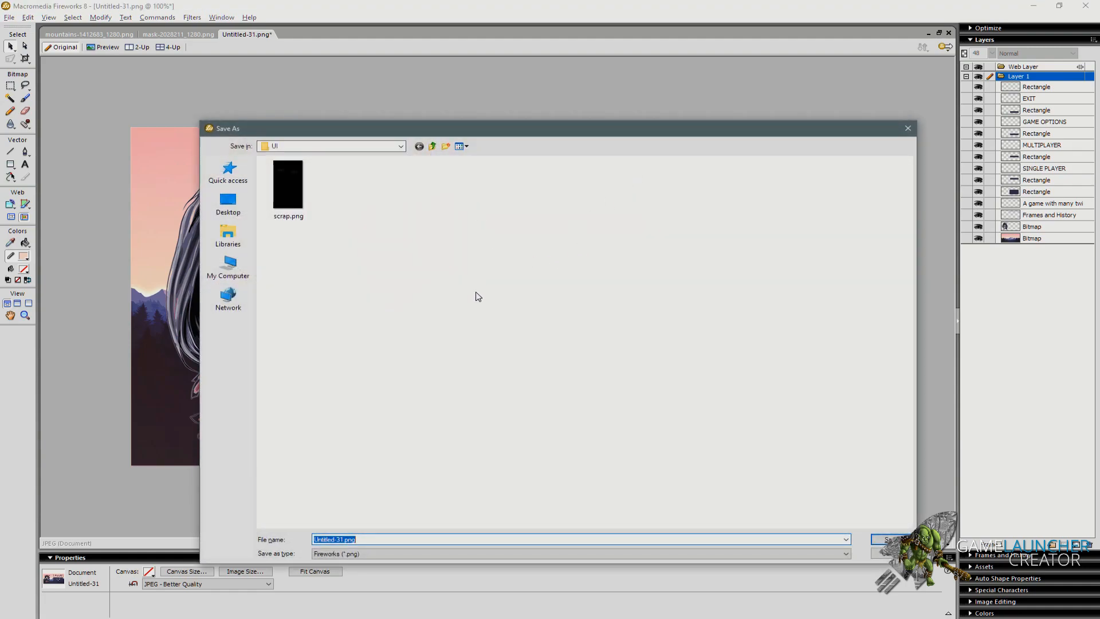
type("frameshistory")
key("Return")
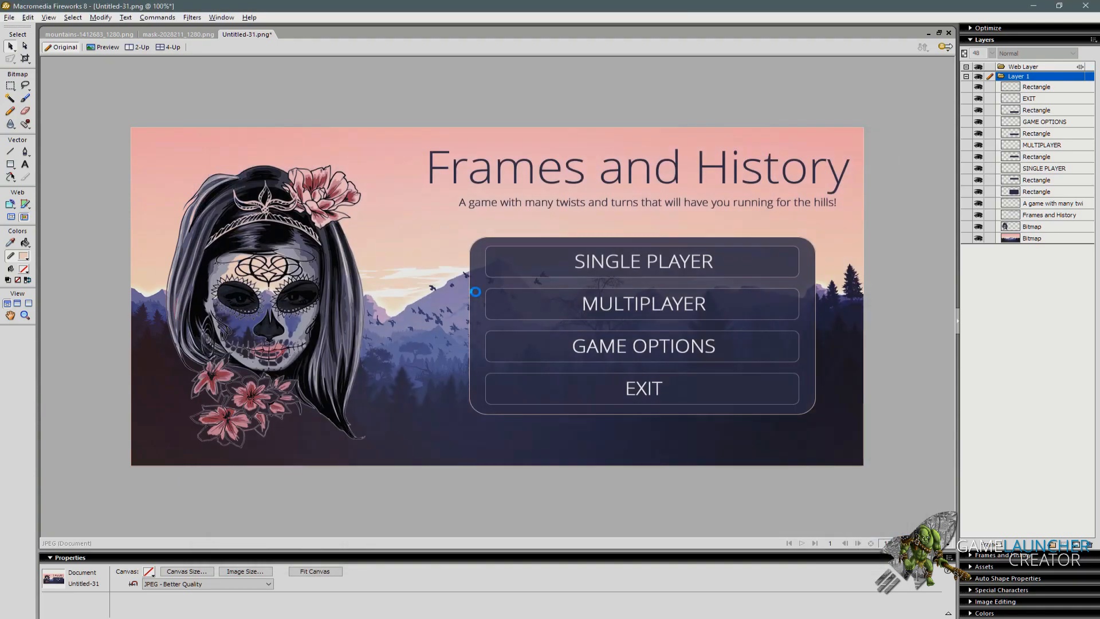
Switch to Game Launcher Creator and close its welcome news window.
left_click(405, 438)
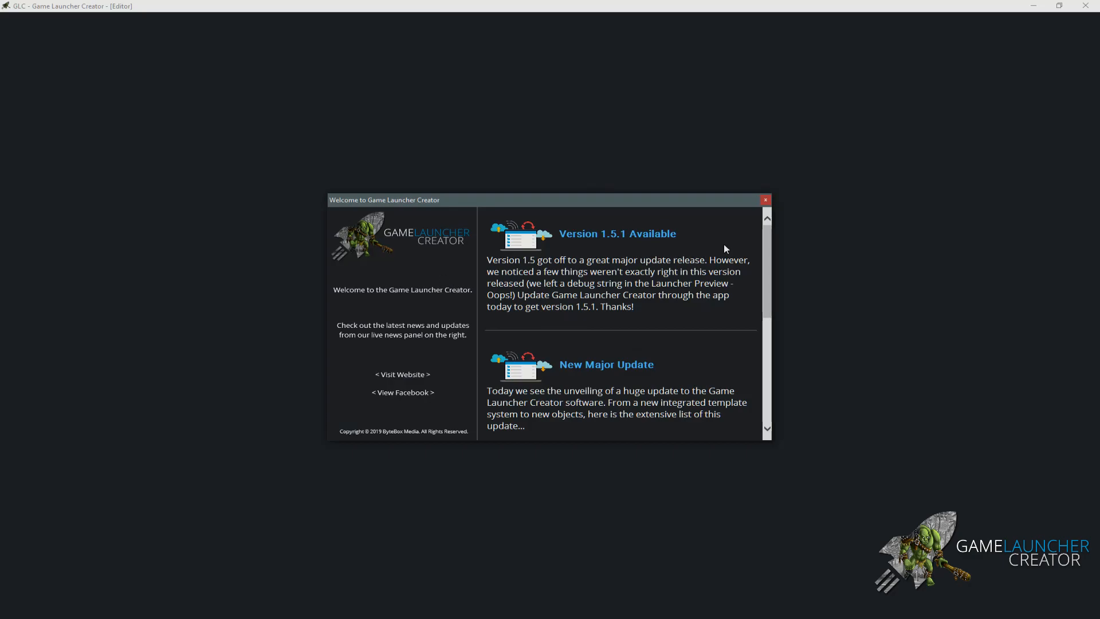
left_click_drag(763, 270, 777, 220)
left_click(765, 199)
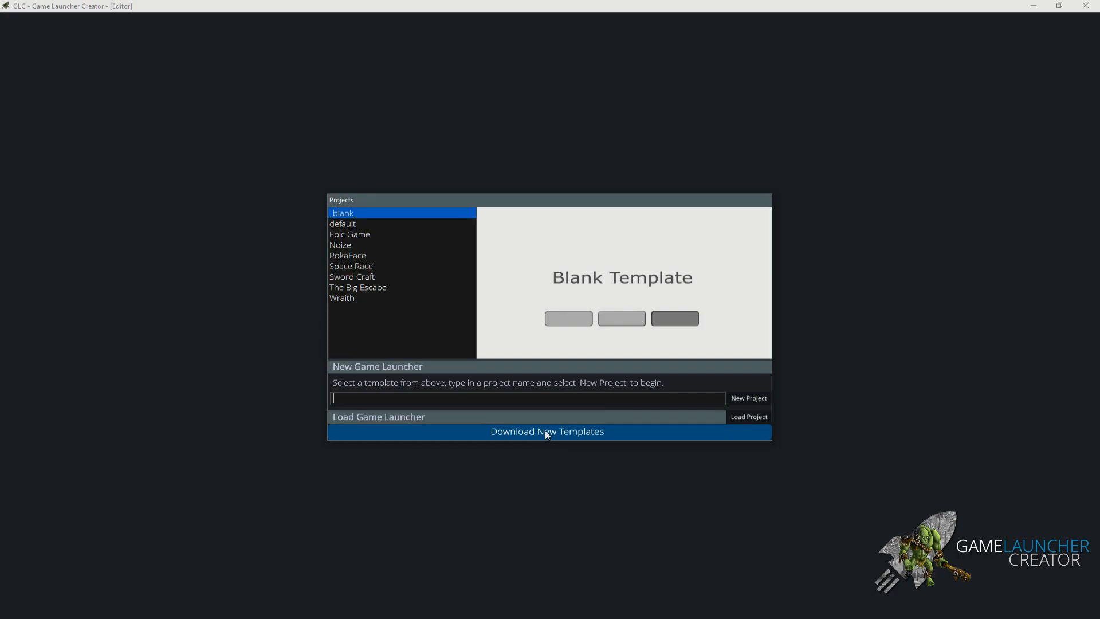
Preview the available launcher templates, from default and Epic Game through to Wraith.
left_click(429, 225)
left_click(408, 236)
left_click(381, 246)
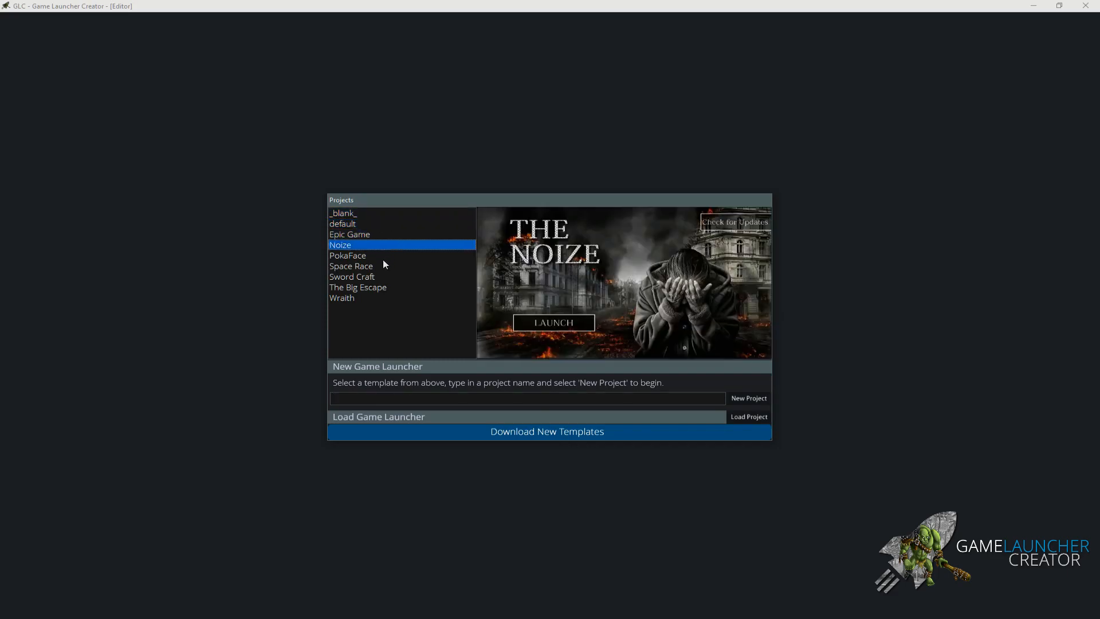
left_click(379, 258)
left_click(379, 268)
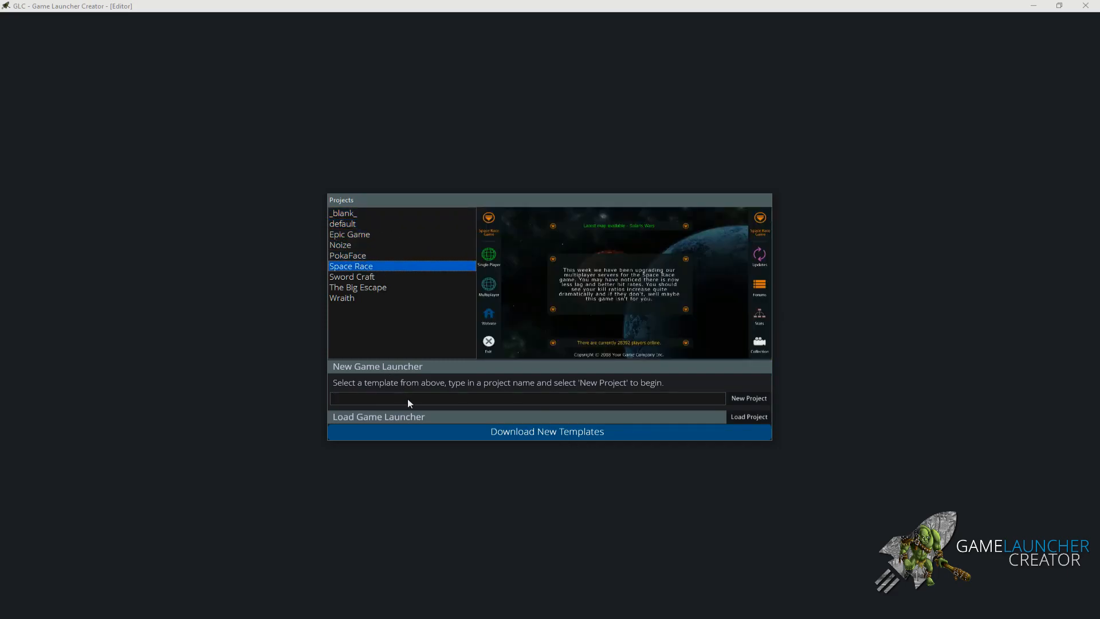
left_click(397, 278)
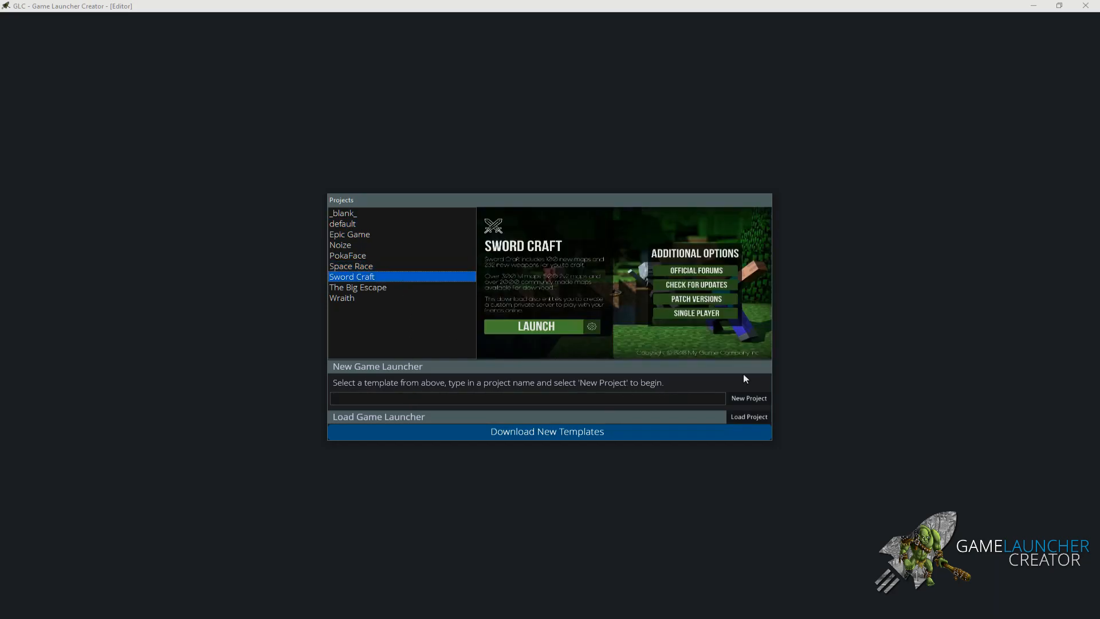
left_click(374, 288)
left_click(372, 297)
left_click(372, 287)
Create a new project named "Frames and History" from the _blank_ template.
left_click(366, 216)
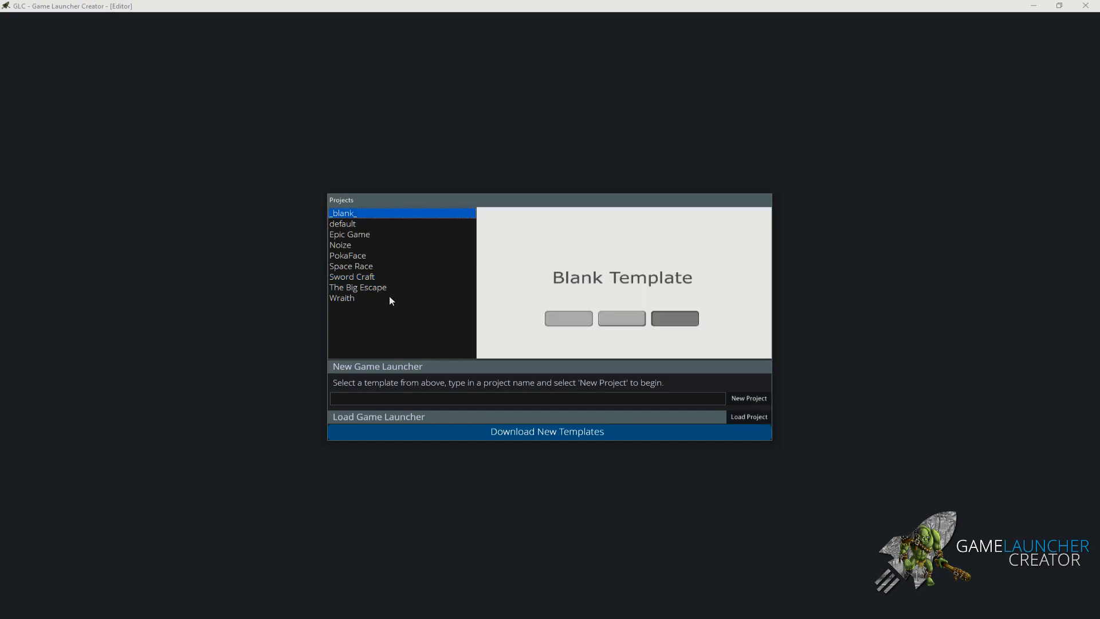
left_click(469, 400)
type("Frames and History")
left_click(748, 398)
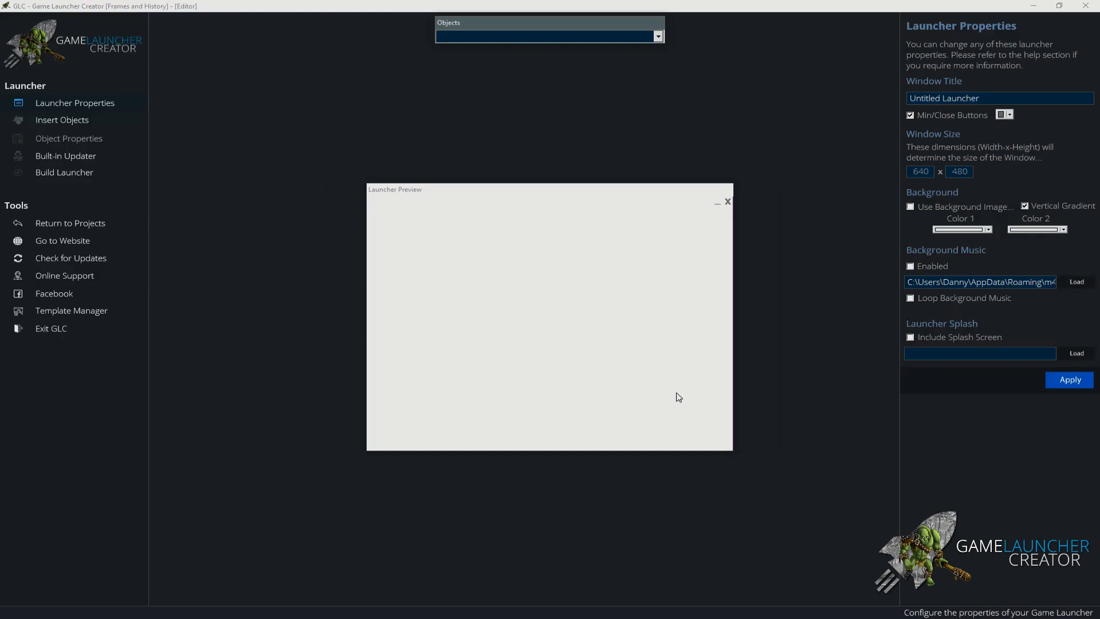
Examine the launcher properties, the insertable objects and the built-in updater settings, and return to the launcher properties.
left_click_drag(535, 195, 472, 186)
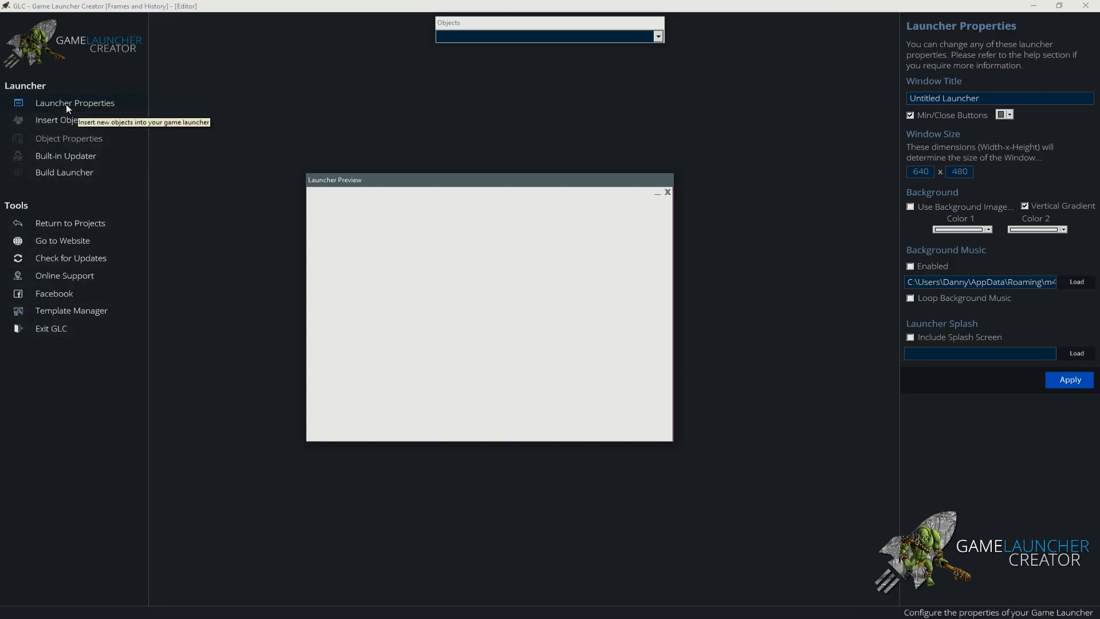
left_click(81, 105)
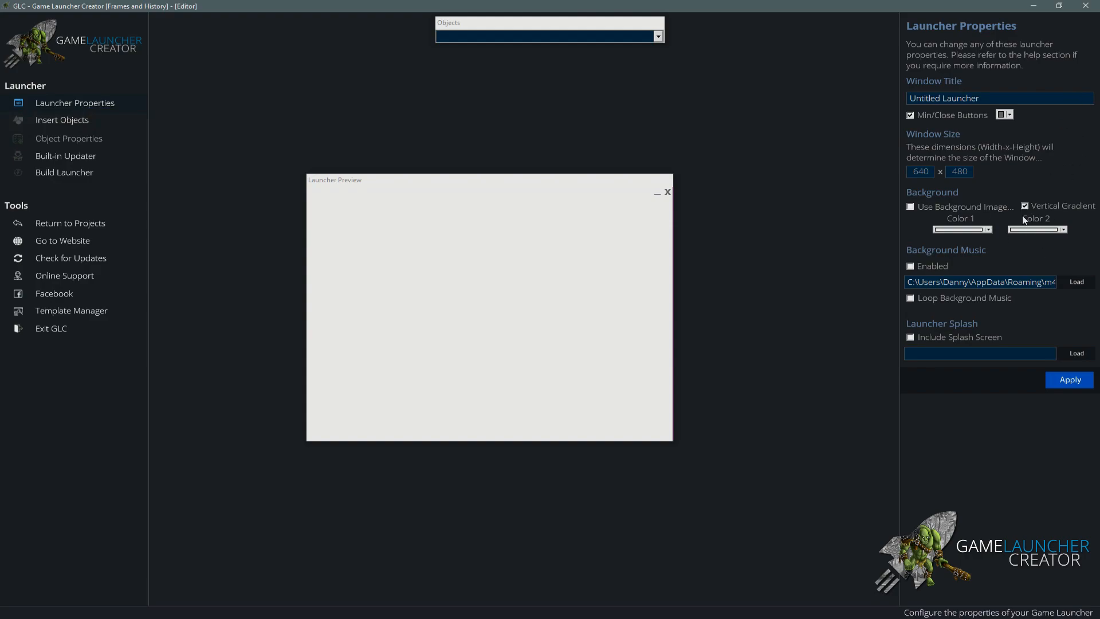
left_click(113, 119)
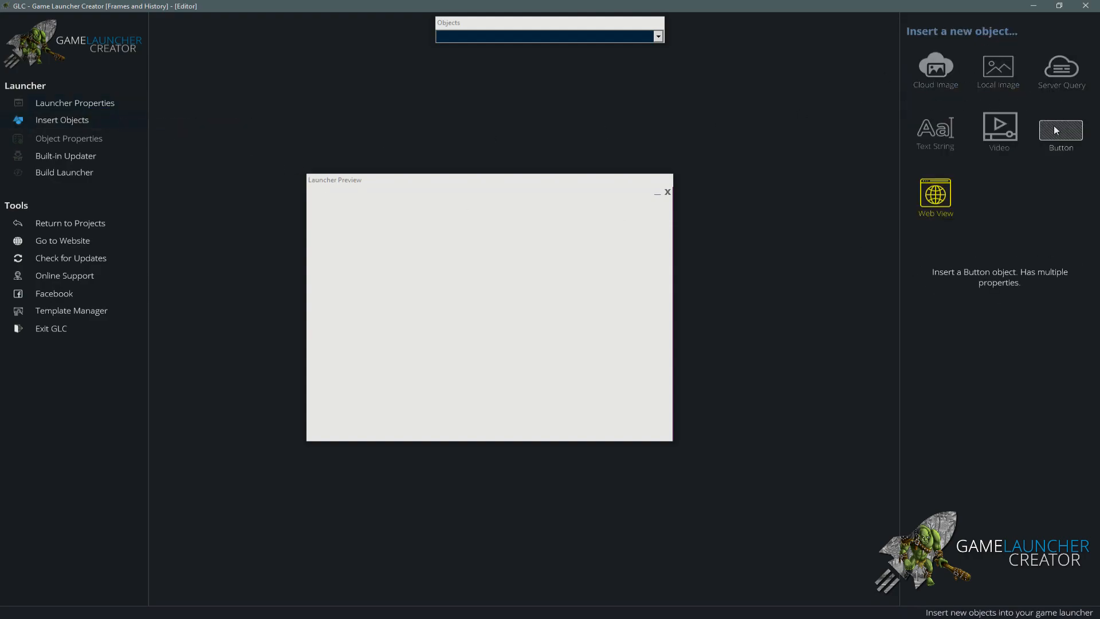
left_click(77, 154)
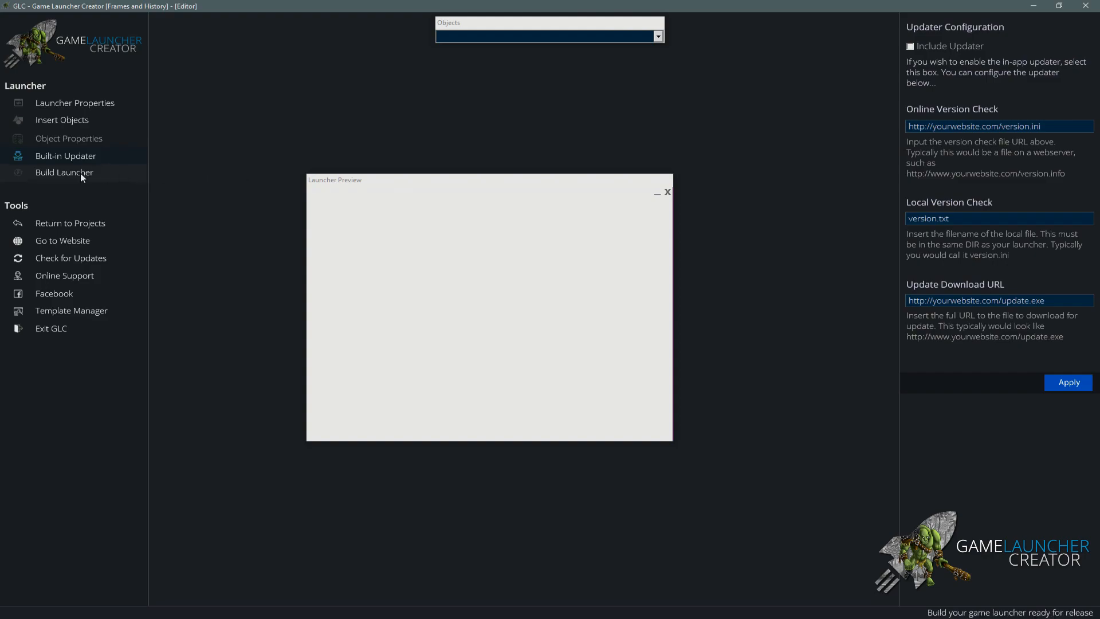
left_click(90, 103)
left_click(484, 181)
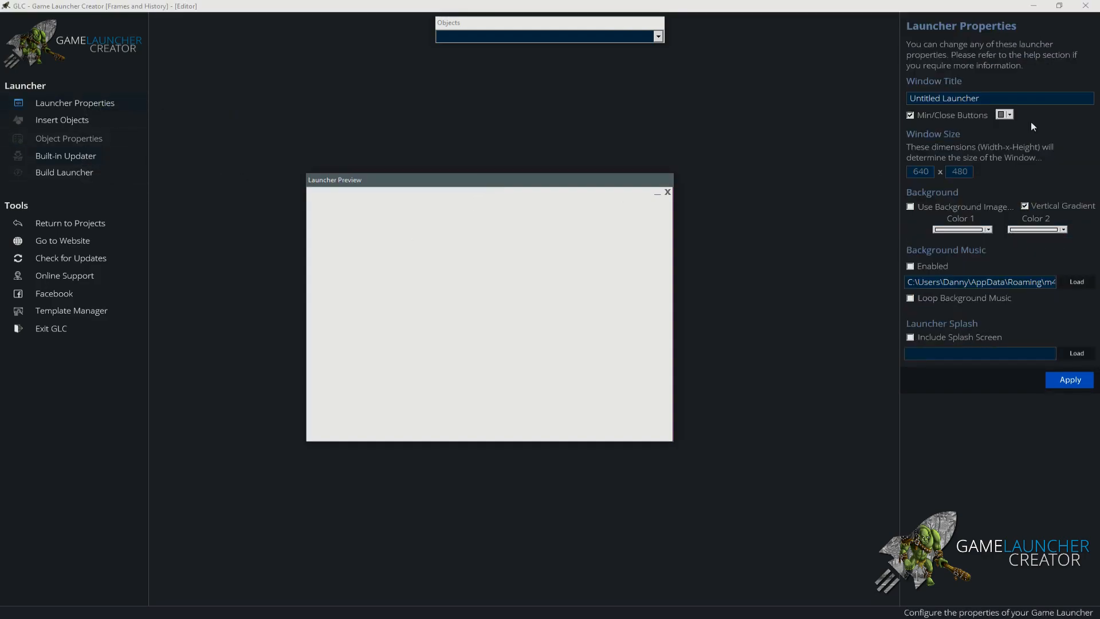
Set the launcher's window title to "Frames and History Launcher".
left_click(1013, 98)
left_click_drag(1012, 99, 907, 107)
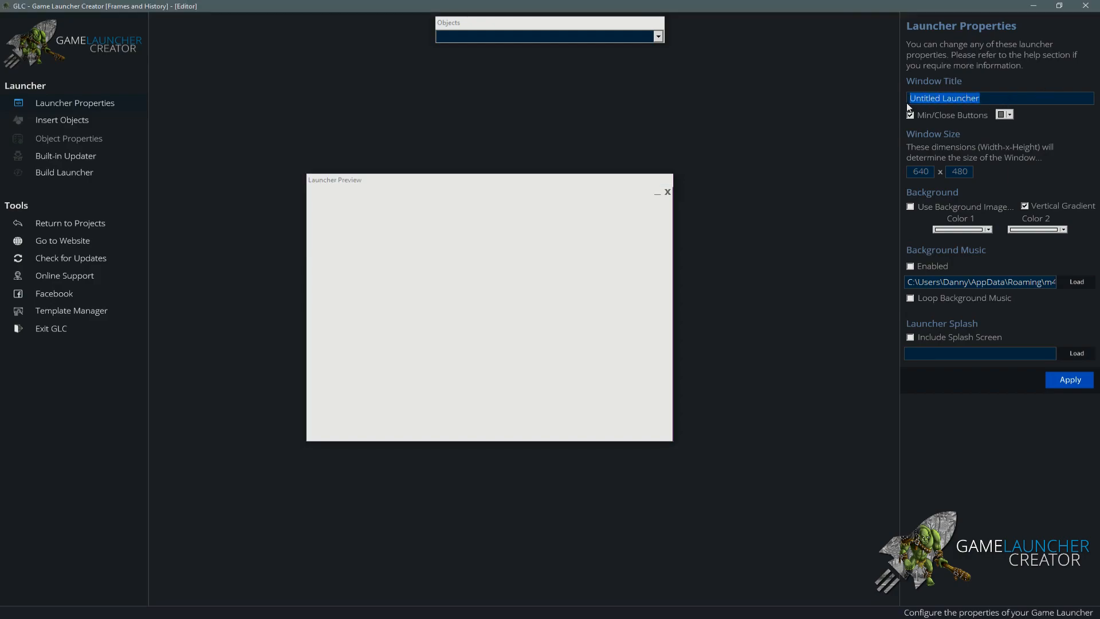
type("Frames and Histior")
key("BackSpace")
key("BackSpace")
key("BackSpace")
type("ory Launcher")
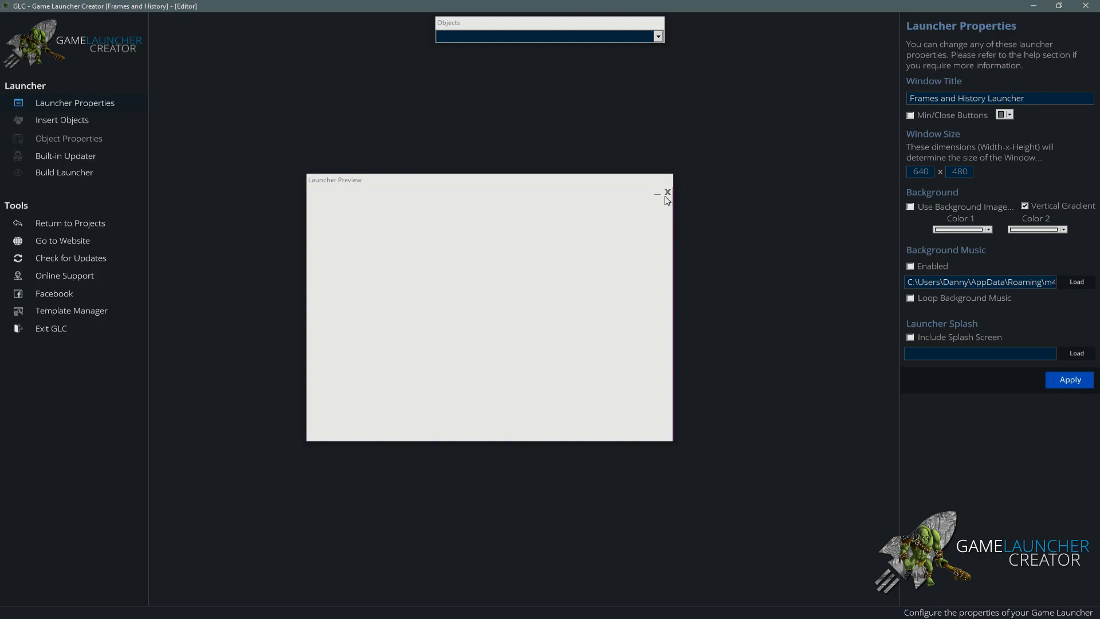
Turn off the launcher window's Min/Close buttons.
left_click(1010, 116)
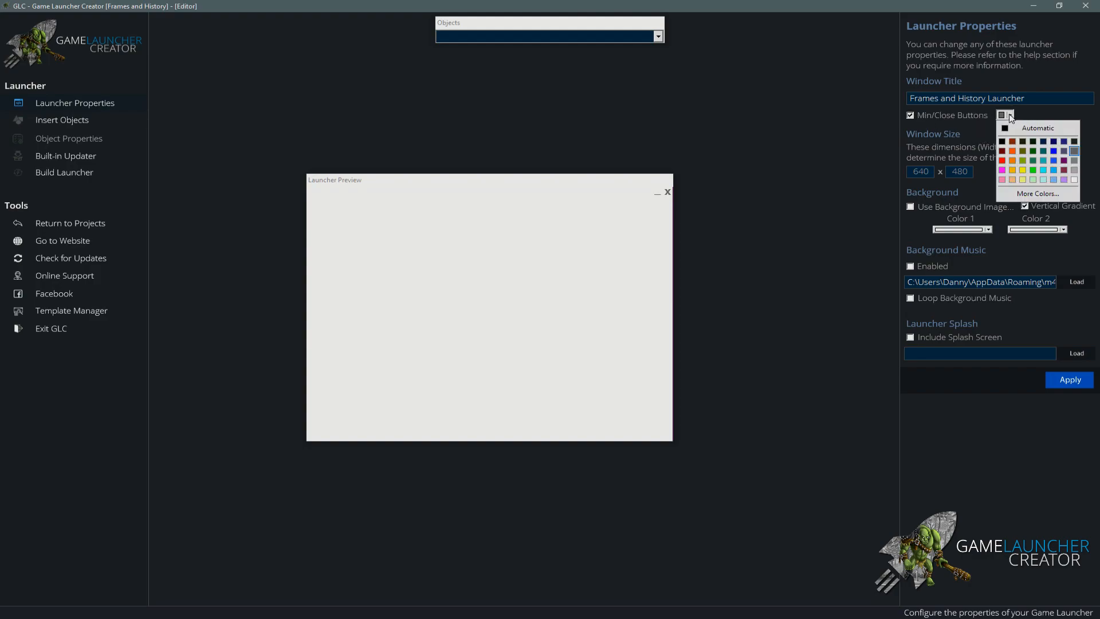
left_click(920, 123)
left_click(911, 117)
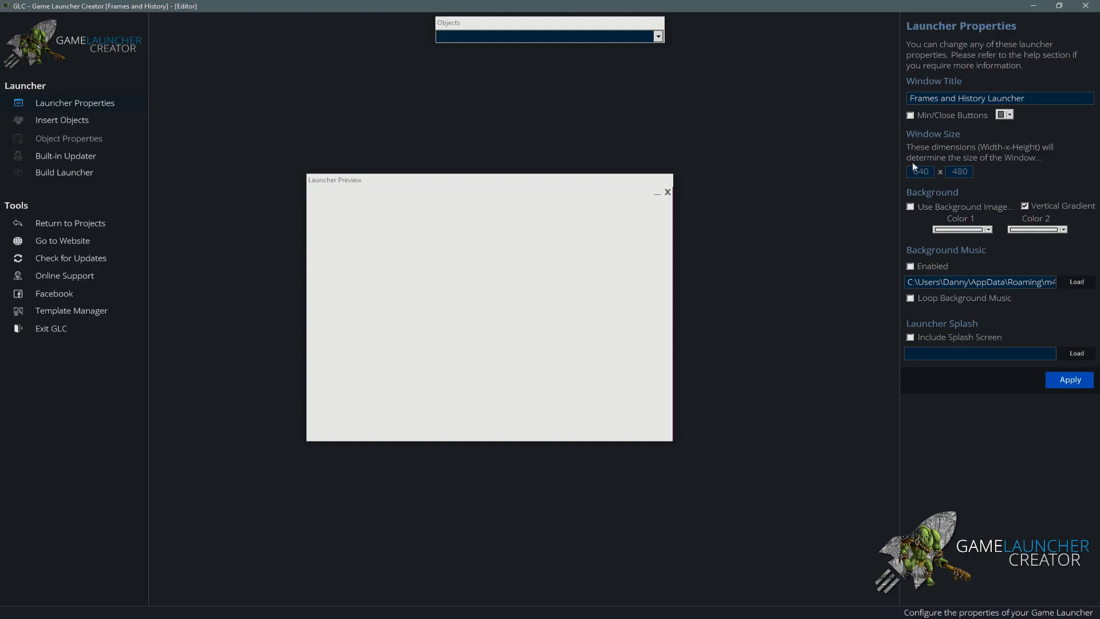
Set the launcher window size to 1280 × 640, switch its background to an image and apply the properties.
type("1280")
type("640")
left_click(911, 207)
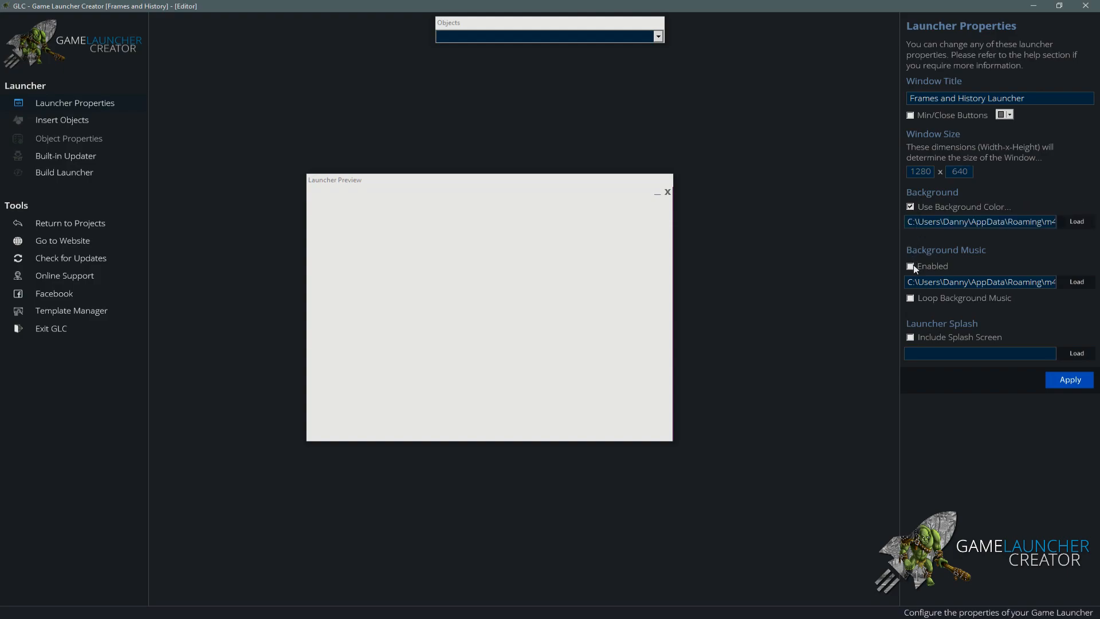
left_click(1067, 380)
left_click_drag(663, 153, 637, 151)
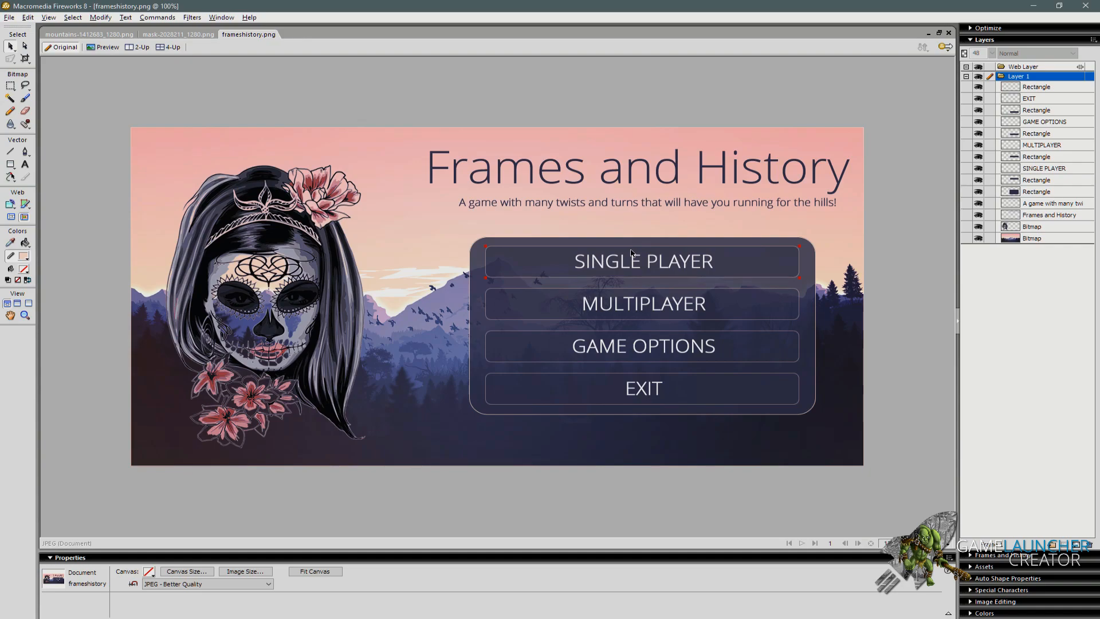
Try to move the translucent panel out from behind the menu buttons in the Fireworks artwork.
left_click(480, 285)
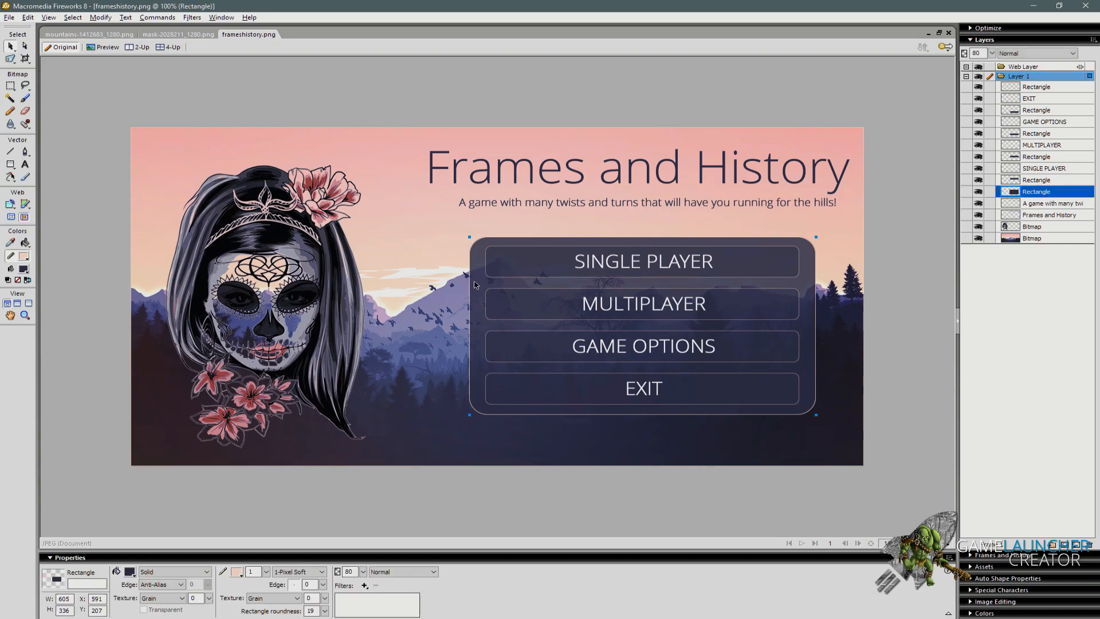
left_click_drag(474, 285, 371, 272)
key("ctrl+z")
left_click_drag(475, 276, 390, 281)
key("ctrl+z")
Copy the panel, tagline, title, mask artwork, mountain background and border into a new transparent 1280 × 640 document.
left_click(499, 203, "shift")
left_click(516, 175, "shift")
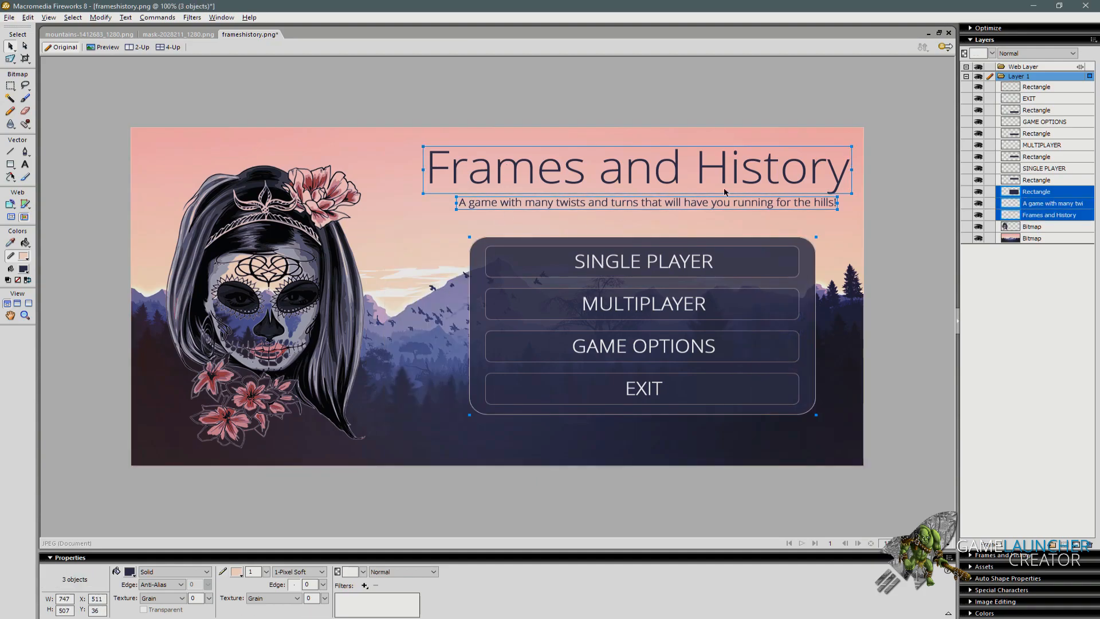
left_click(270, 218, "shift")
left_click(395, 256, "shift")
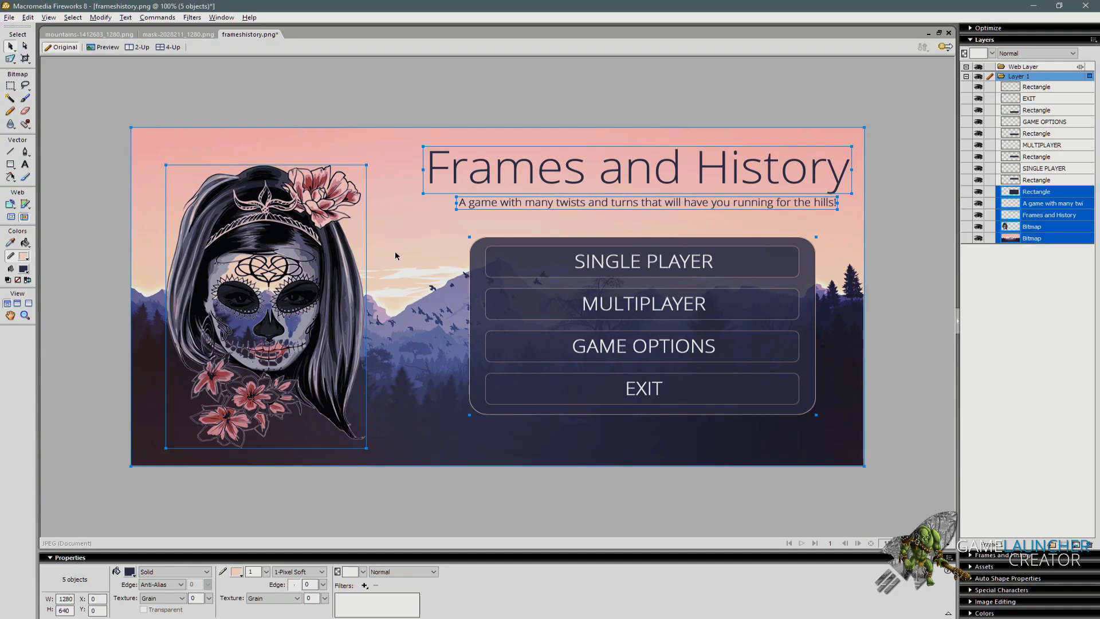
left_click(323, 132, "shift")
key("ctrl+n")
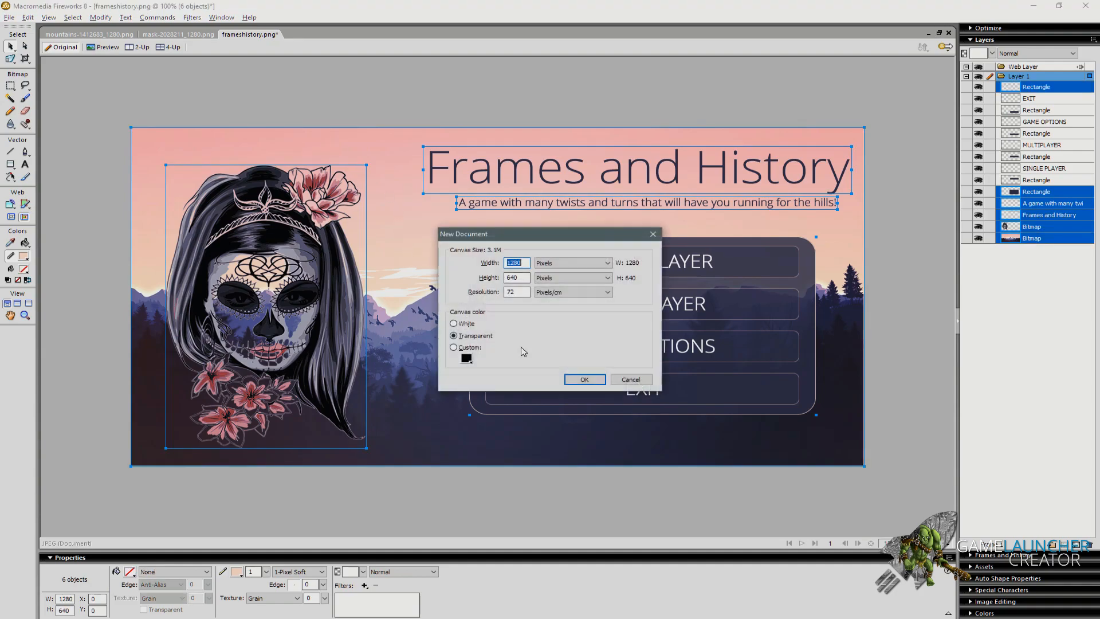
left_click(573, 376)
key("ctrl+v")
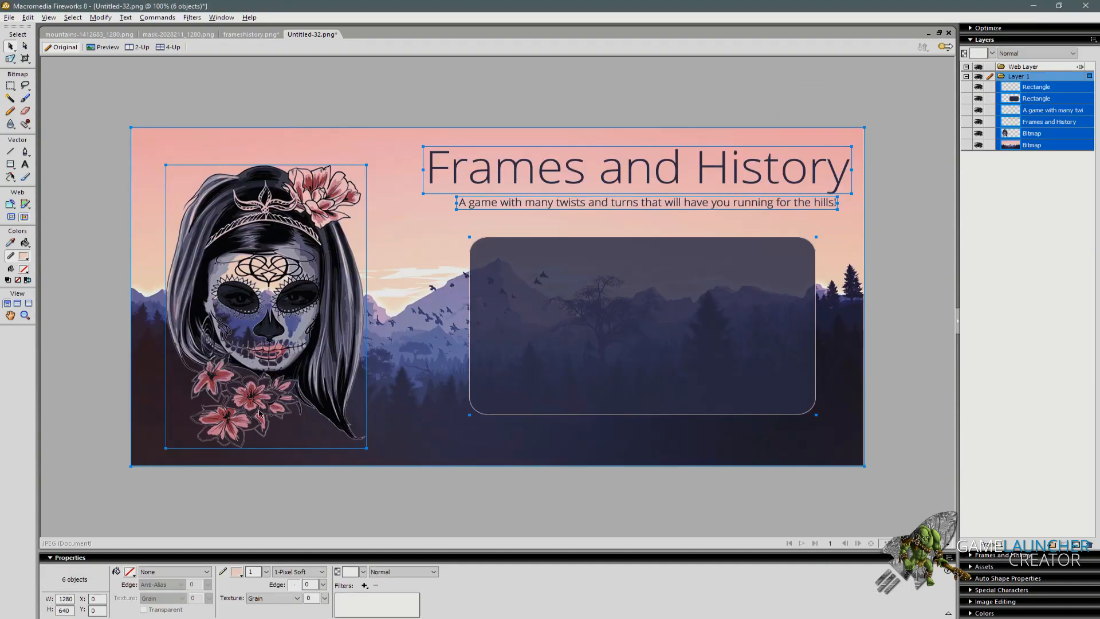
left_click(115, 319)
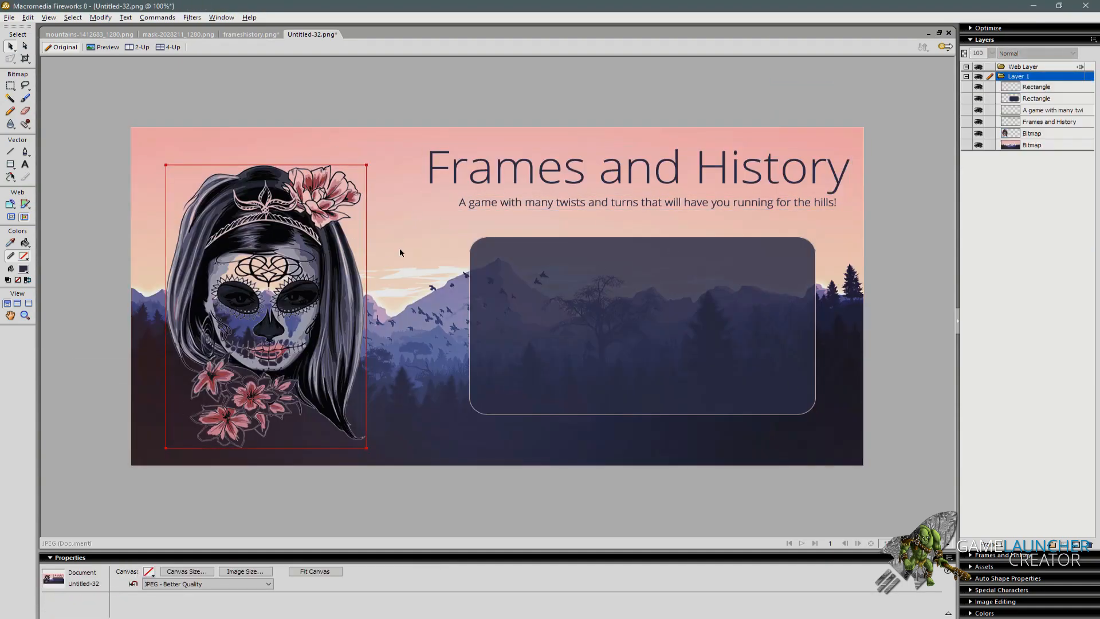
Set the JPEG export quality of the button-free background artwork to 100 and proceed to choosing the export location.
key("ctrl+shift+x")
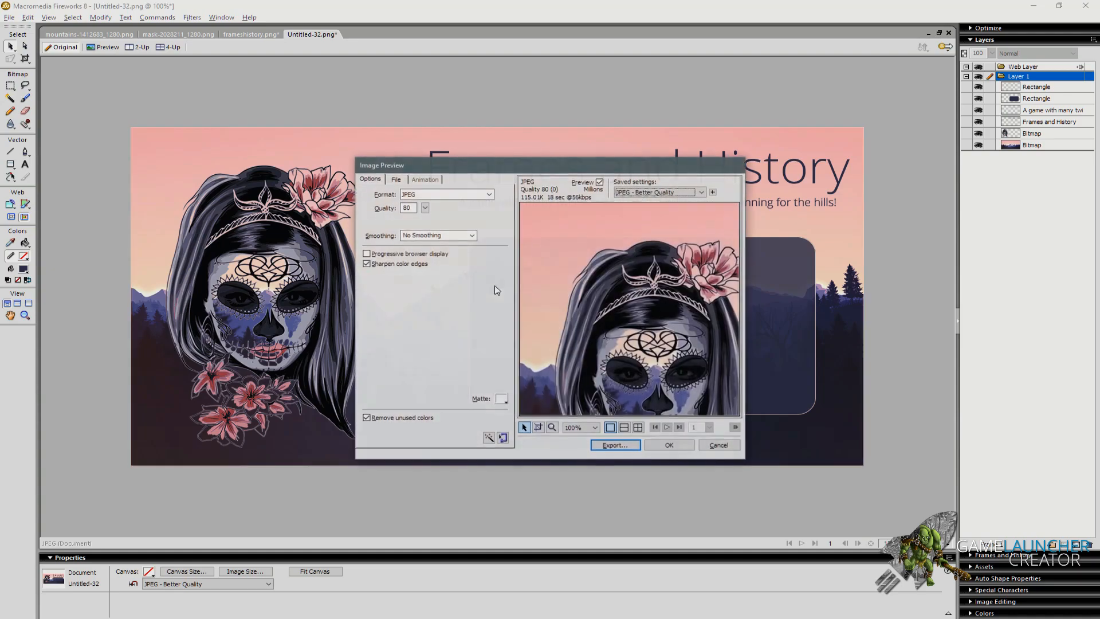
left_click_drag(425, 209, 428, 187)
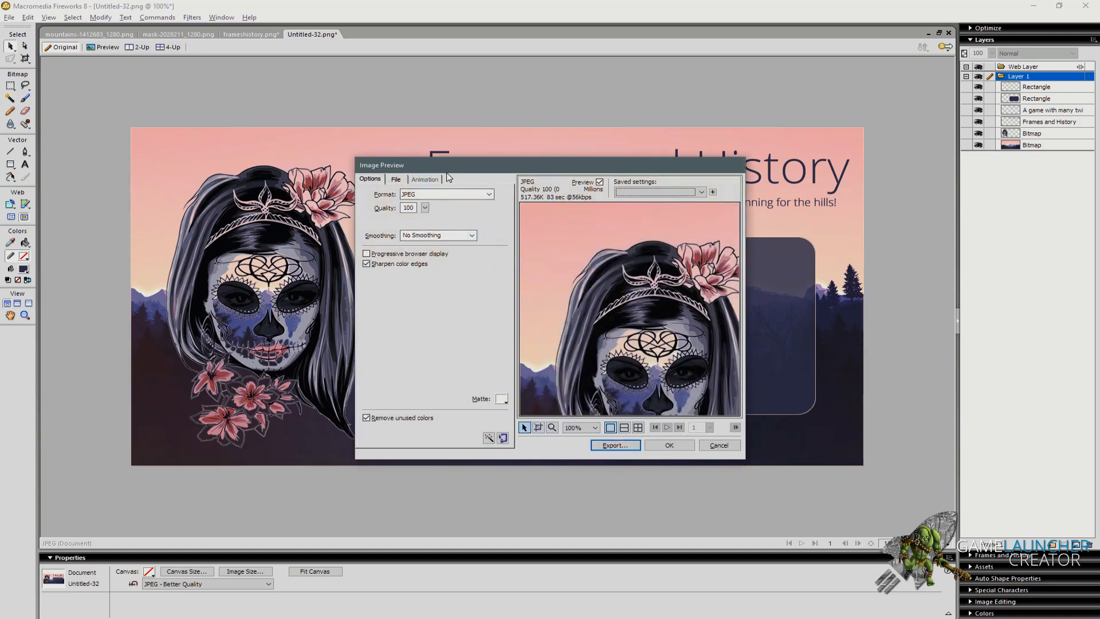
double_click(452, 164)
left_click(970, 605)
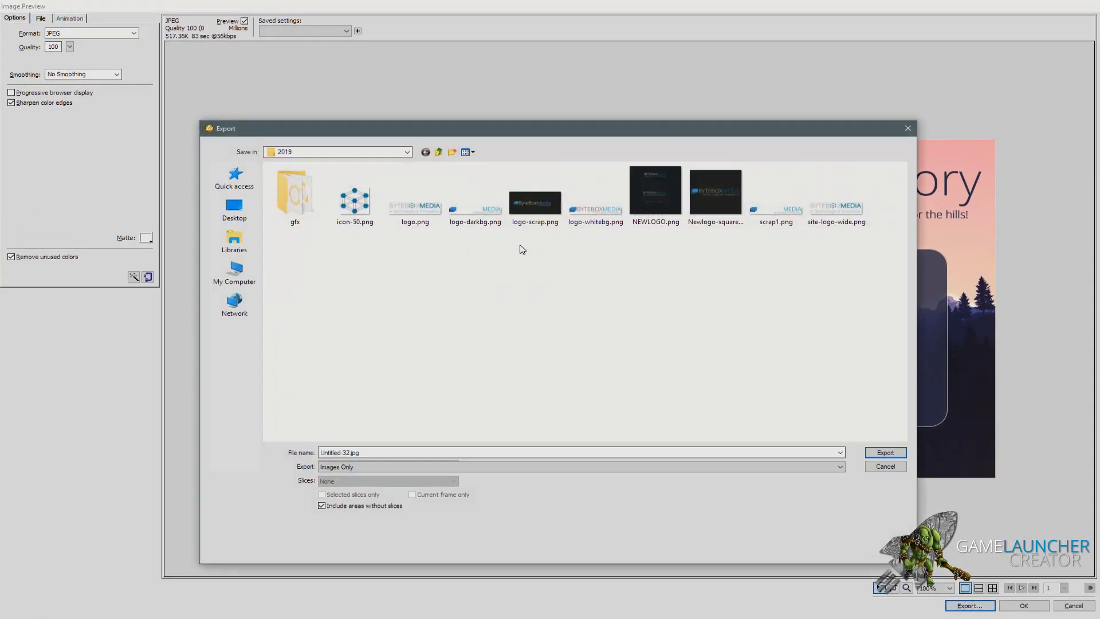
Create a folder named Launcher inside ByteBox Media and open it as the export destination.
left_click(440, 152)
left_click(440, 153)
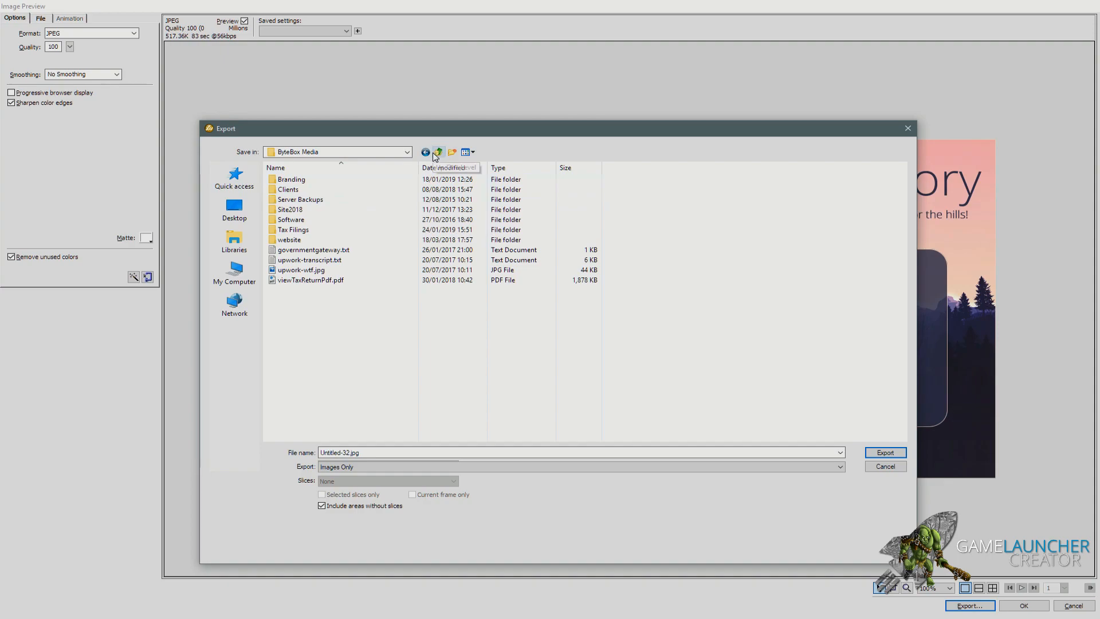
left_click(452, 152)
type("Launcher")
key("Return")
key("Return")
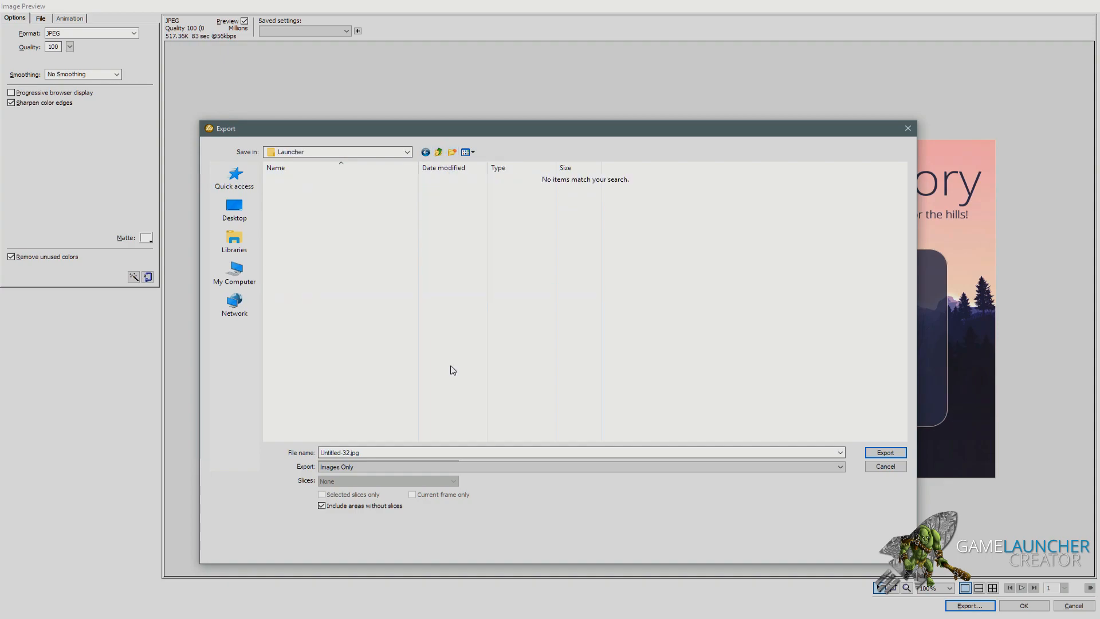
Export the background artwork as launcherbg.
type("launcher")
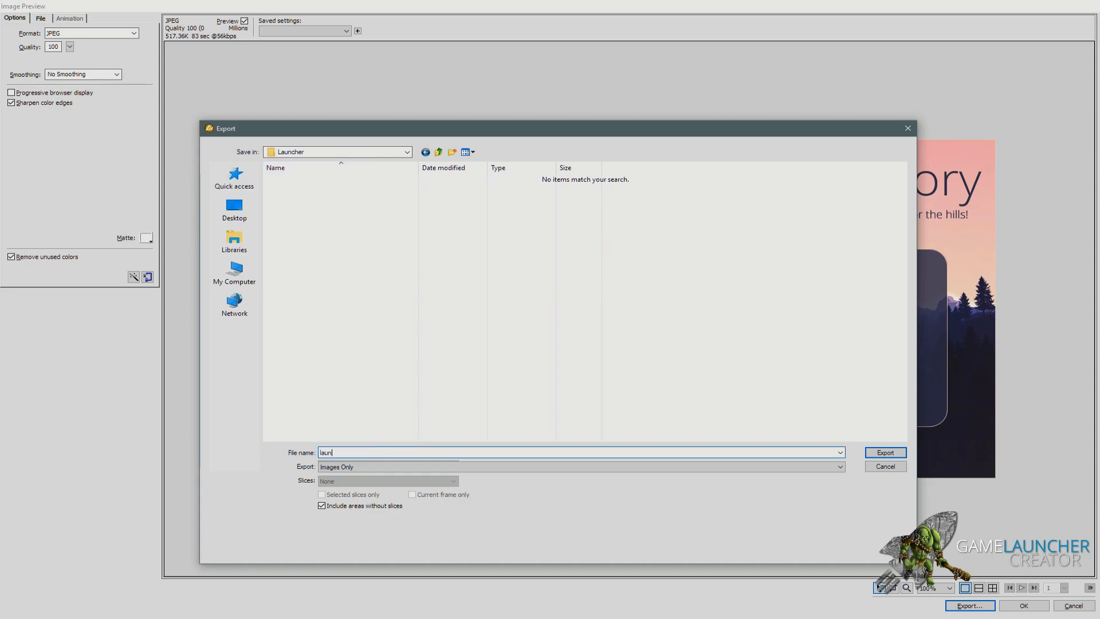
type("bg")
key("Return")
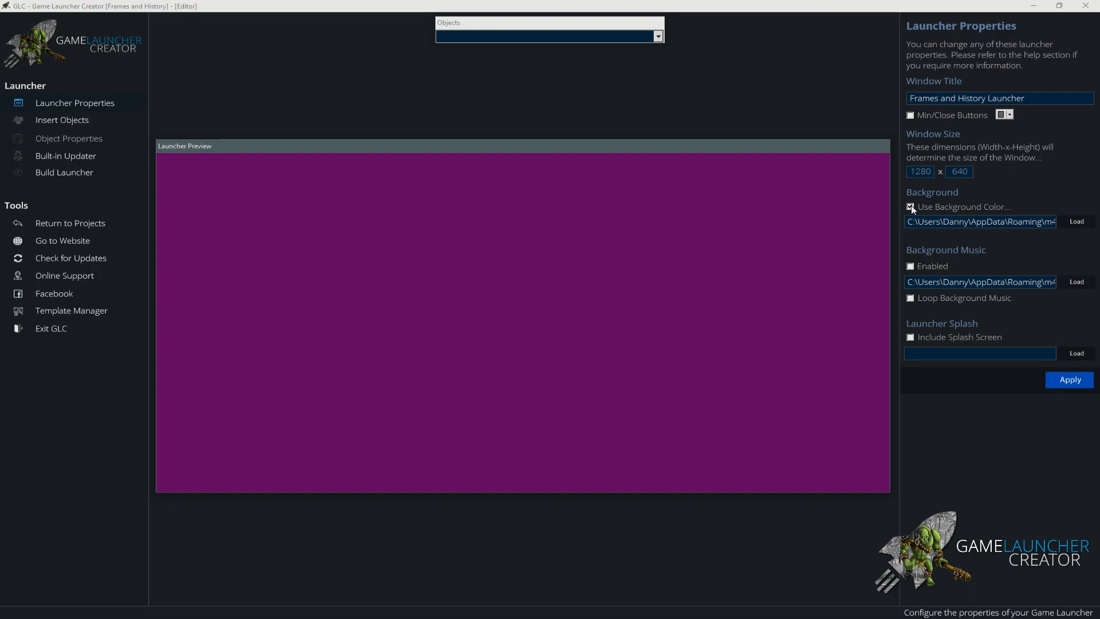
Switch to Game Launcher Creator and browse to the ByteBox Media\Launcher folder on drive G for the background image.
left_click(910, 207)
left_click(910, 206)
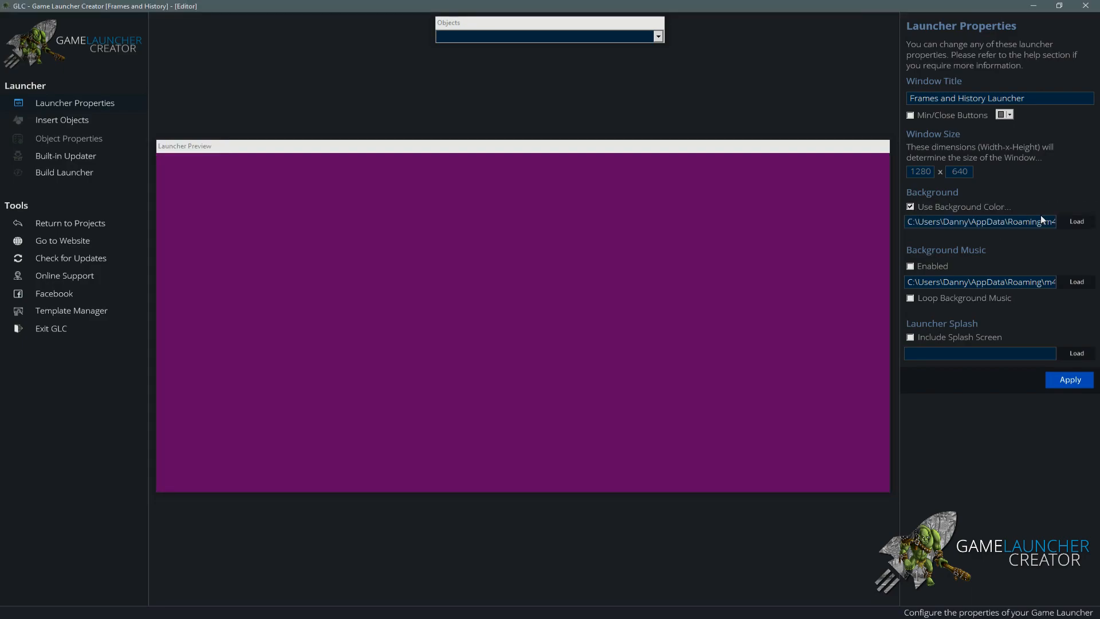
left_click(1081, 224)
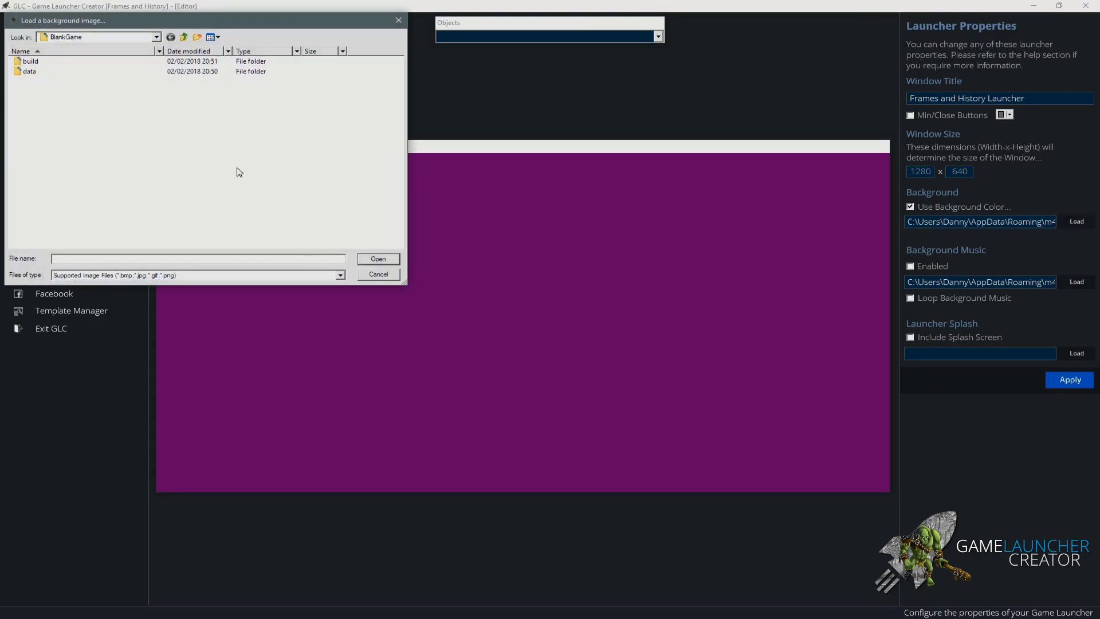
left_click_drag(407, 66, 517, 88)
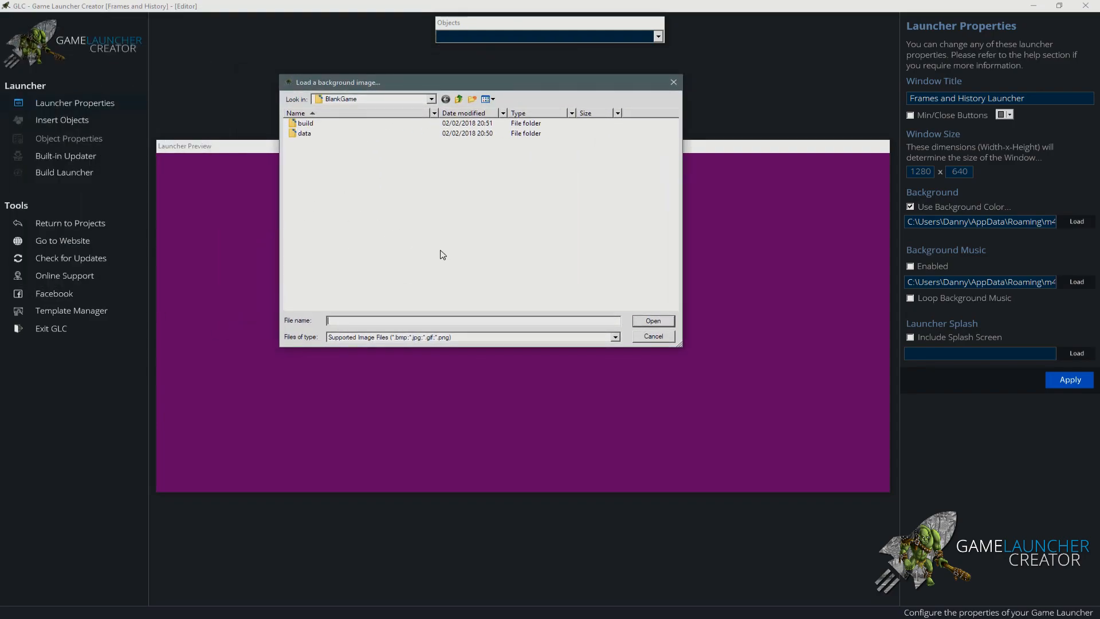
type("g:\\ByteBox")
key("Down")
key("Down")
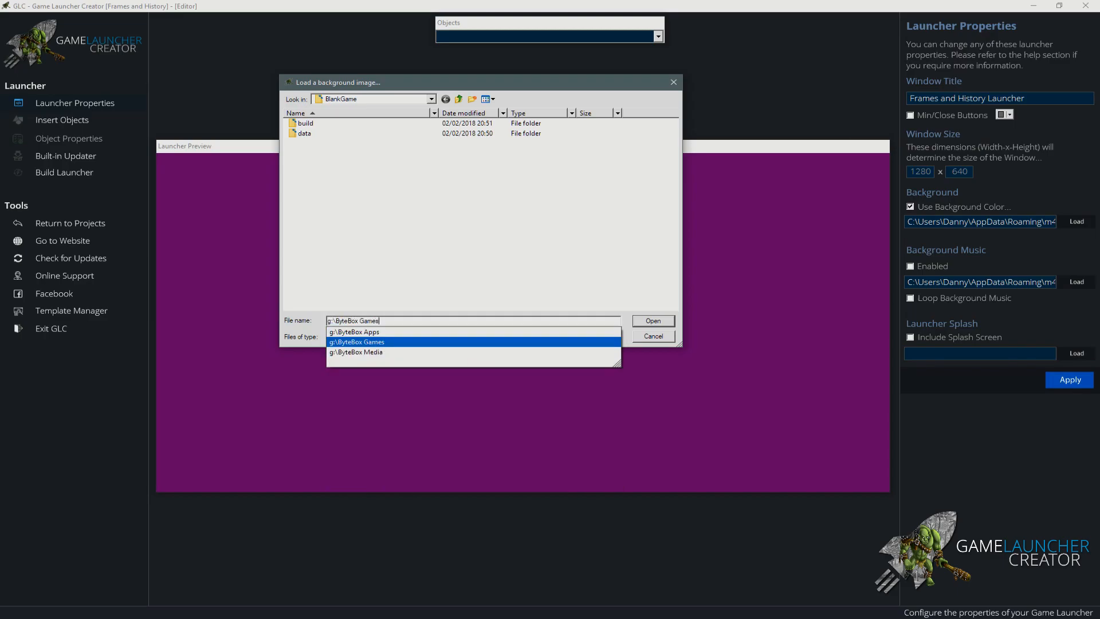
key("Down")
type("\\Laun")
key("Down")
key("Return")
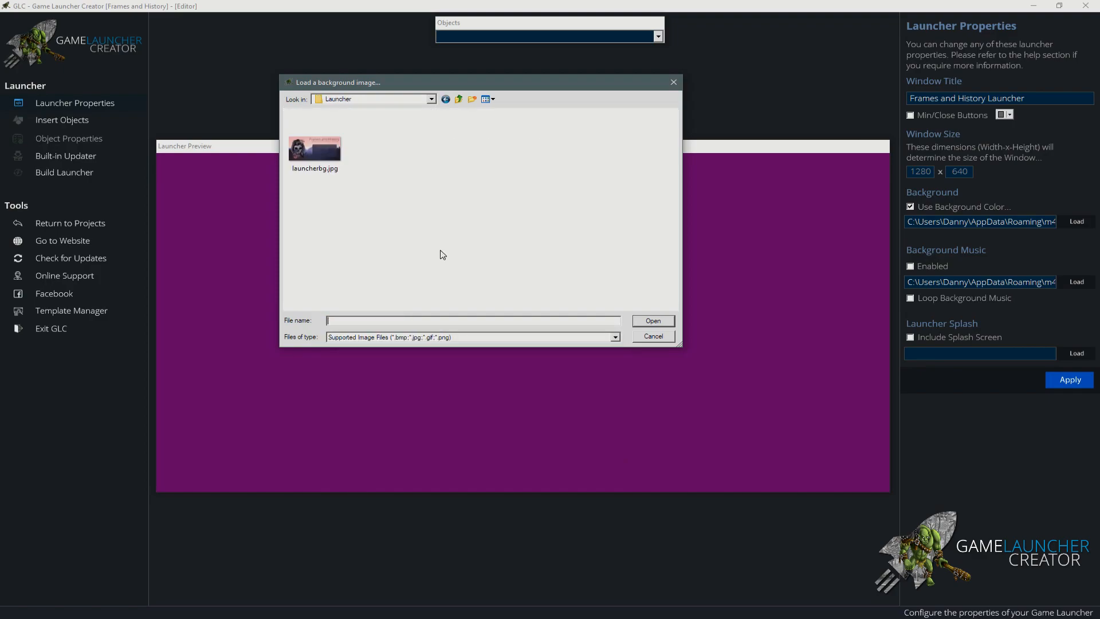
Show the folder's files as larger thumbnails, load launcherbg.jpg as the launcher background and apply the properties.
right_click(400, 184)
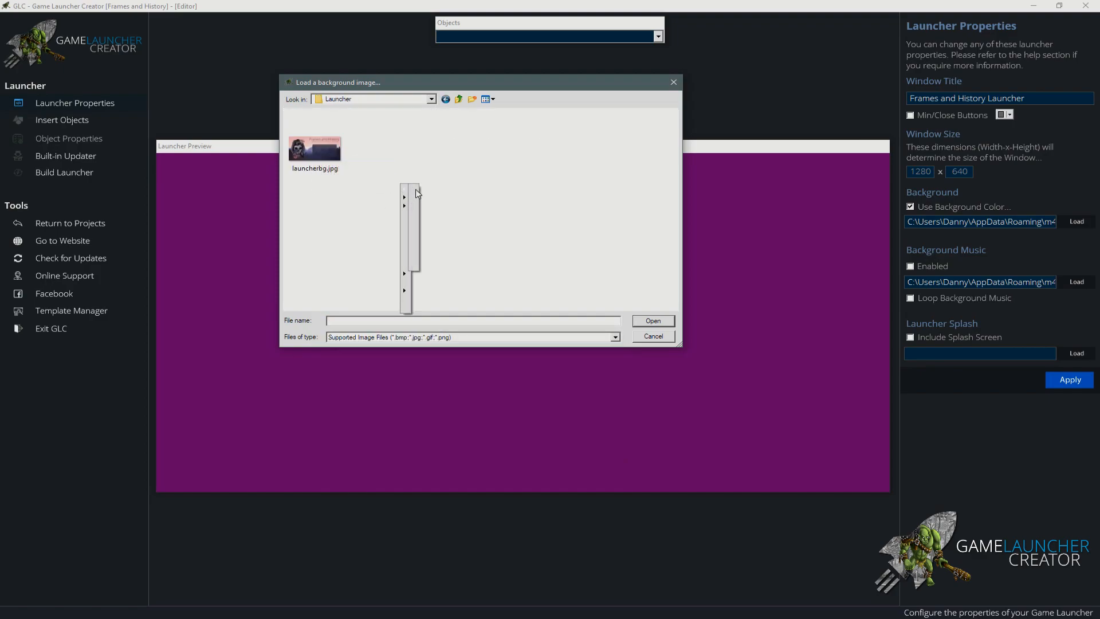
left_click(415, 189)
left_click(414, 190)
left_click(475, 213)
left_click_drag(680, 346, 750, 450)
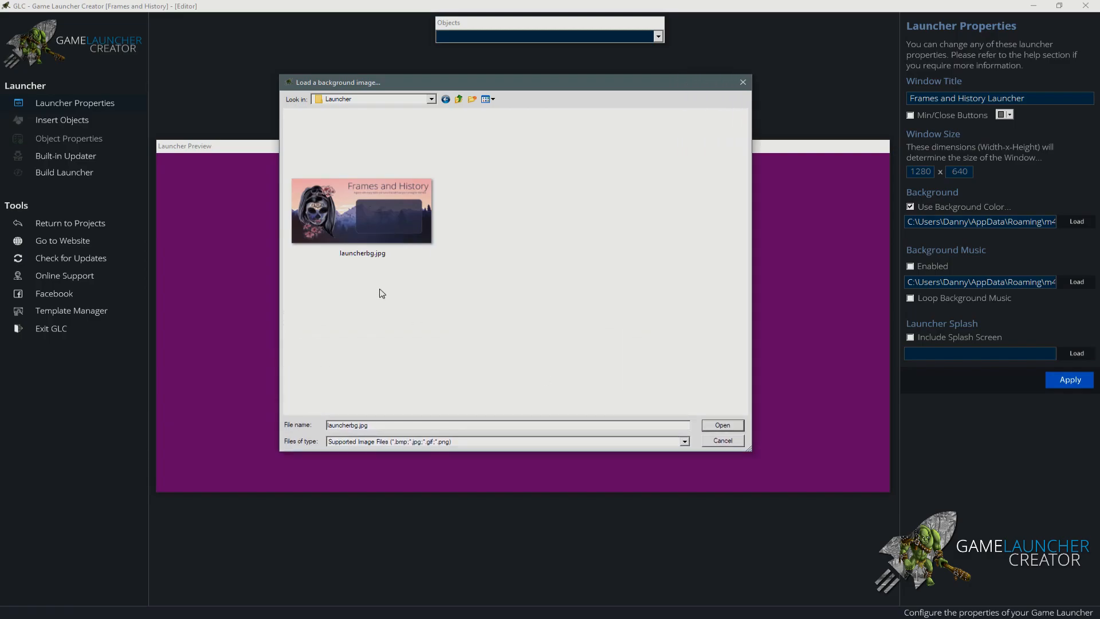
double_click(411, 224)
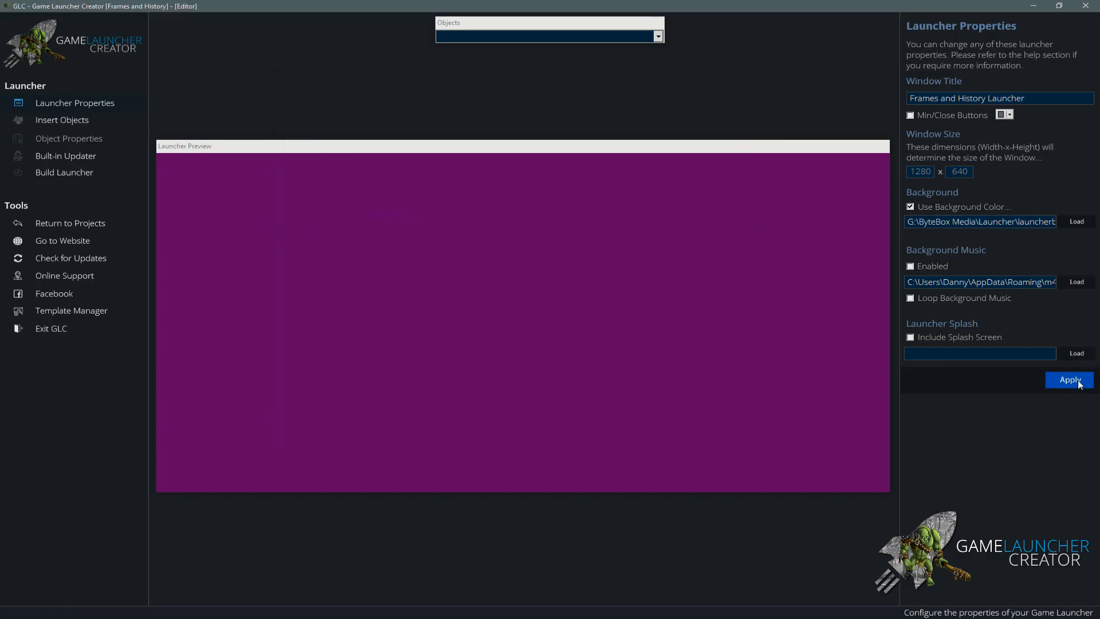
left_click(1071, 380)
left_click_drag(613, 149, 588, 138)
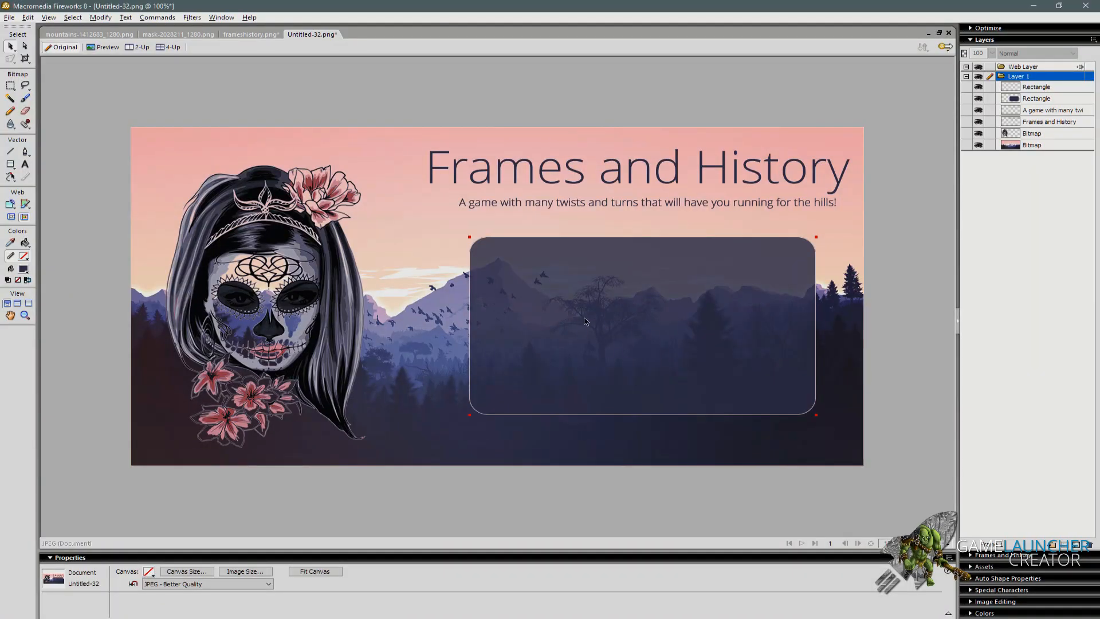
Copy the SINGLE PLAYER label and its button rectangle from the frameshistory.png artwork in Fireworks into a new transparent 548 × 60 document.
left_click(251, 35)
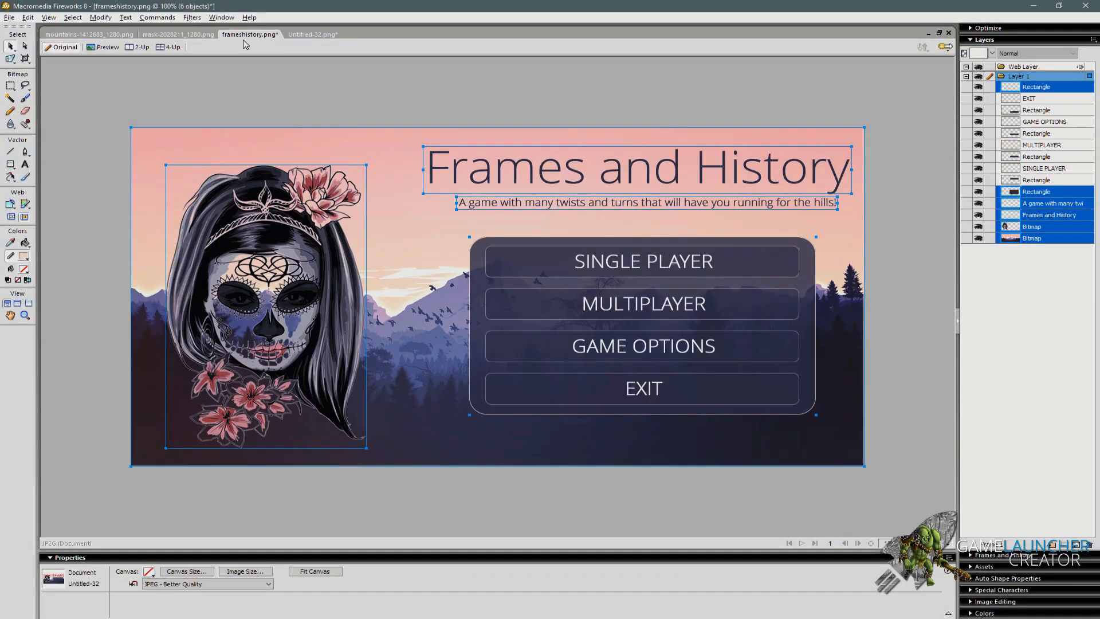
left_click(747, 271)
left_click(690, 271, "shift")
key("ctrl+c")
key("ctrl+n")
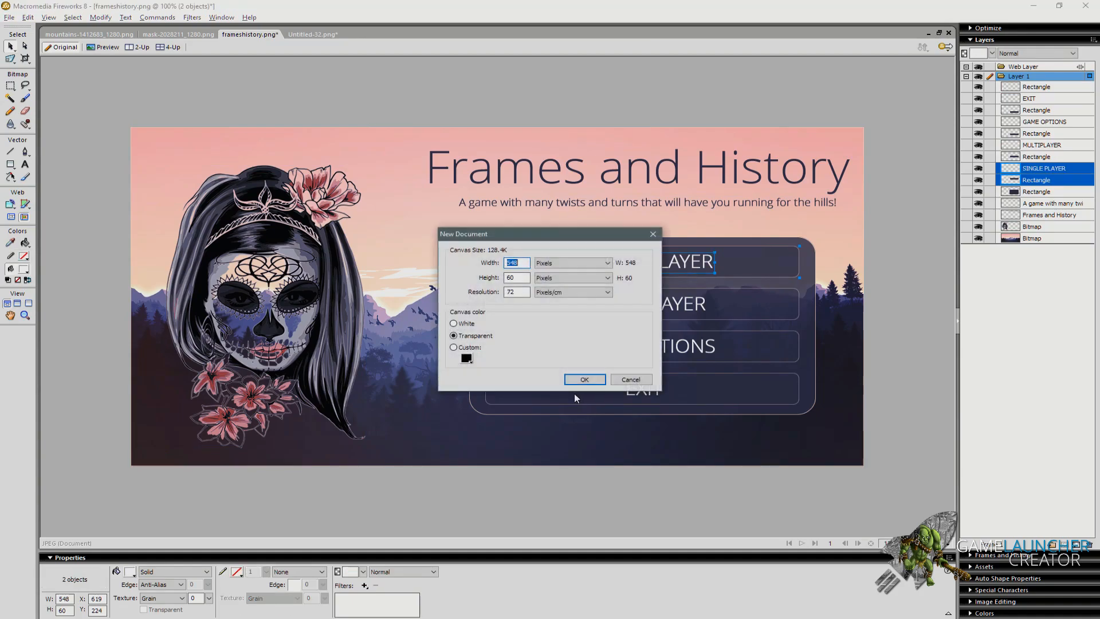
left_click(573, 378)
key("ctrl+v")
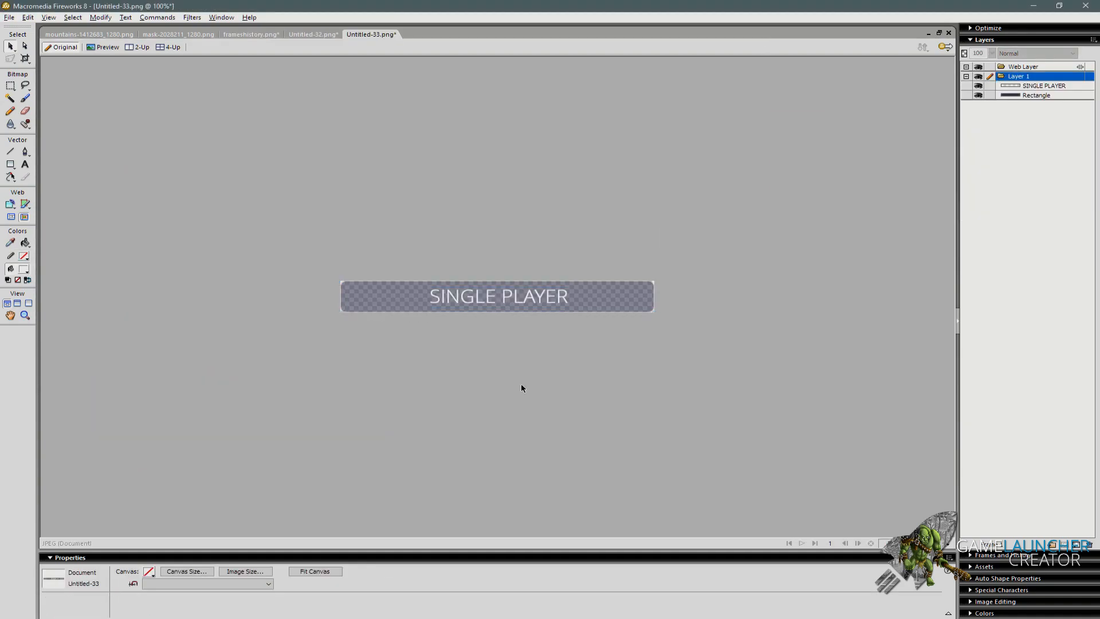
Recolour the SINGLE PLAYER text light grey for the dimmed button state.
left_click(534, 305)
left_click(562, 302)
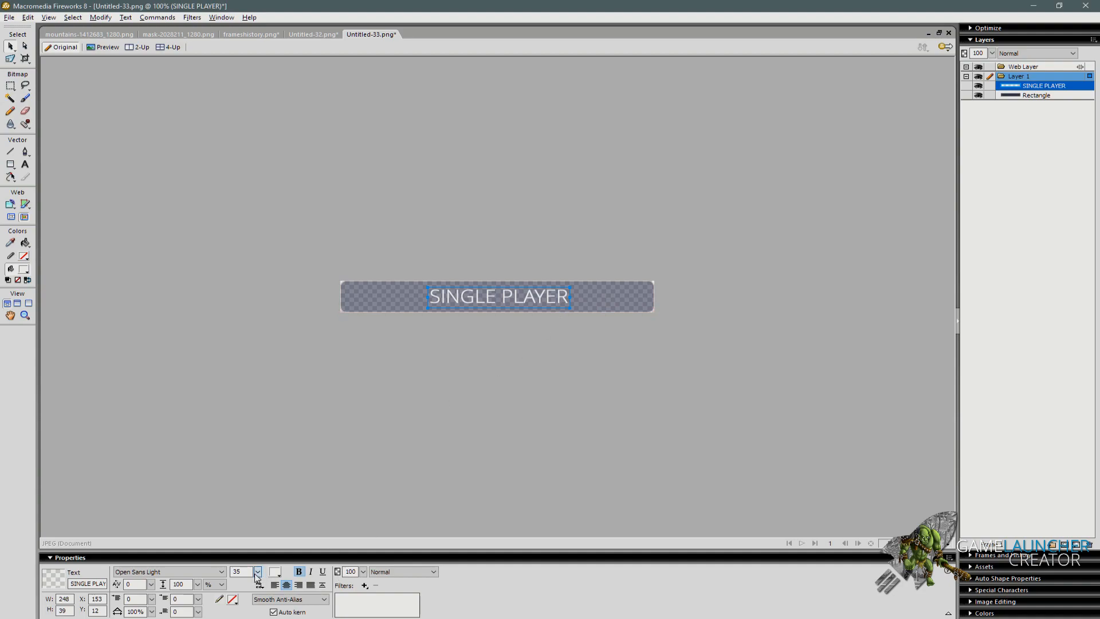
left_click(276, 571)
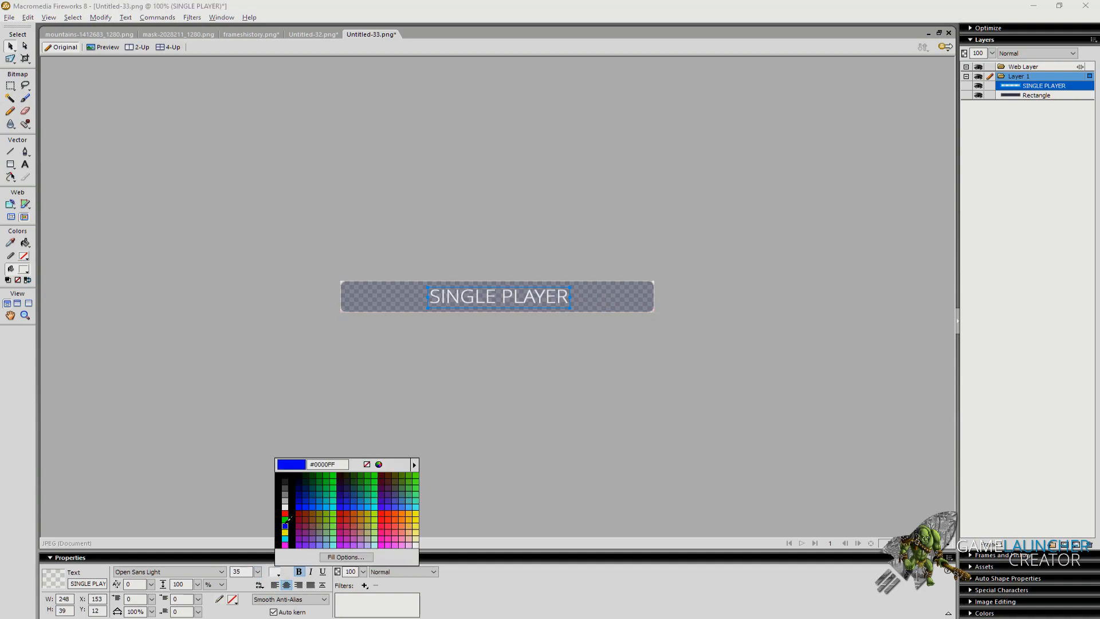
left_click(387, 466)
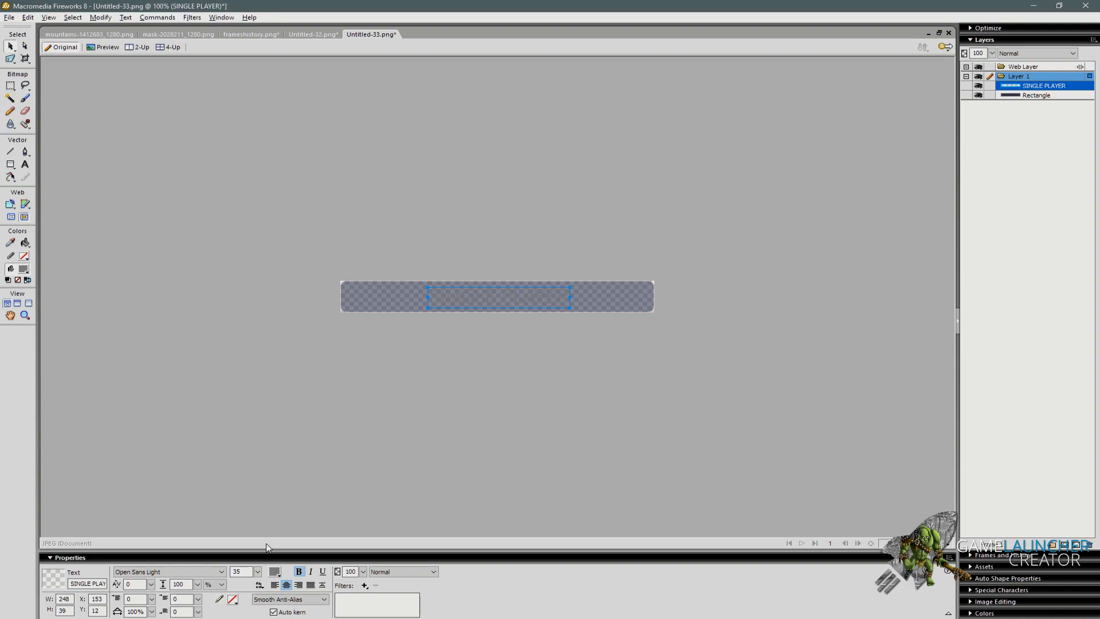
left_click(275, 572)
left_click(287, 500)
left_click(368, 477)
Export the dimmed SINGLE PLAYER button in PNG 32 format as sp0 in the Launcher folder.
key("ctrl+shift+x")
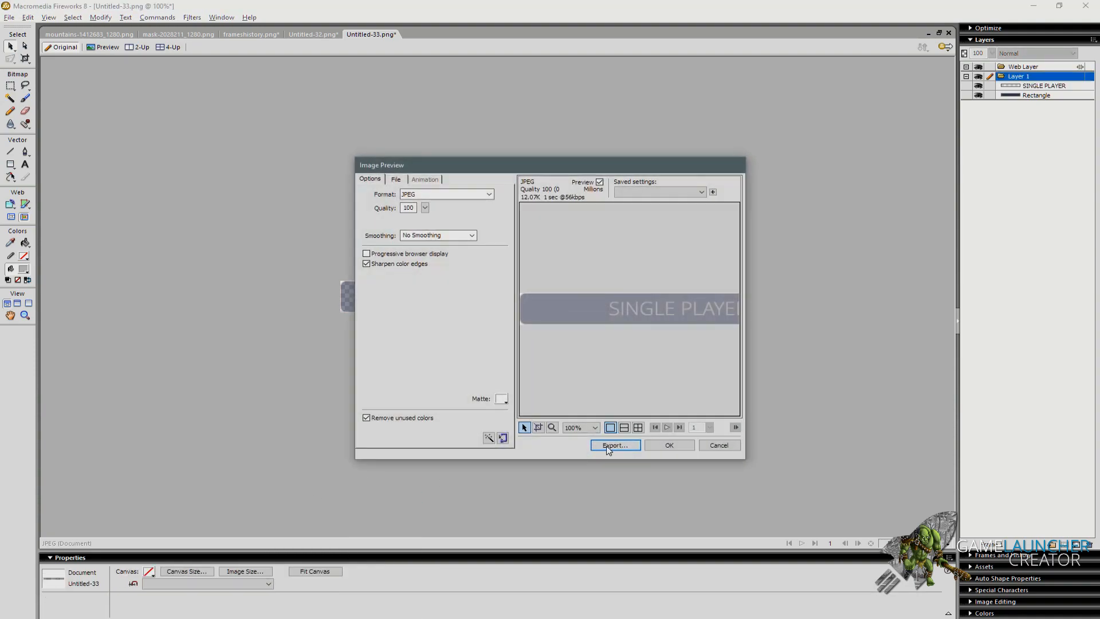
left_click(487, 194)
left_click(481, 235)
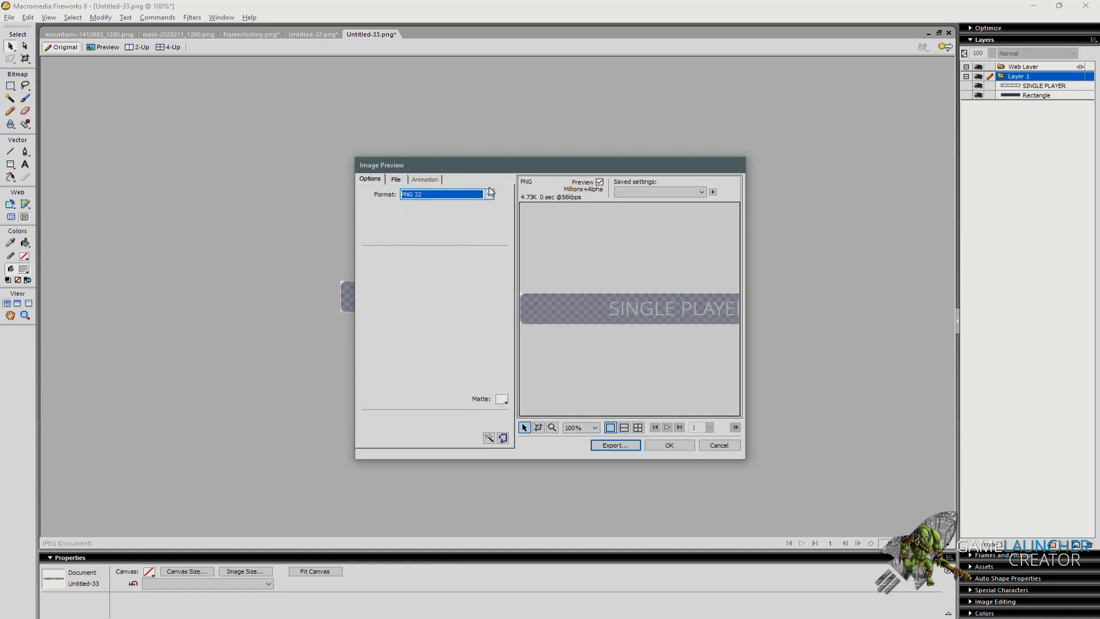
double_click(493, 169)
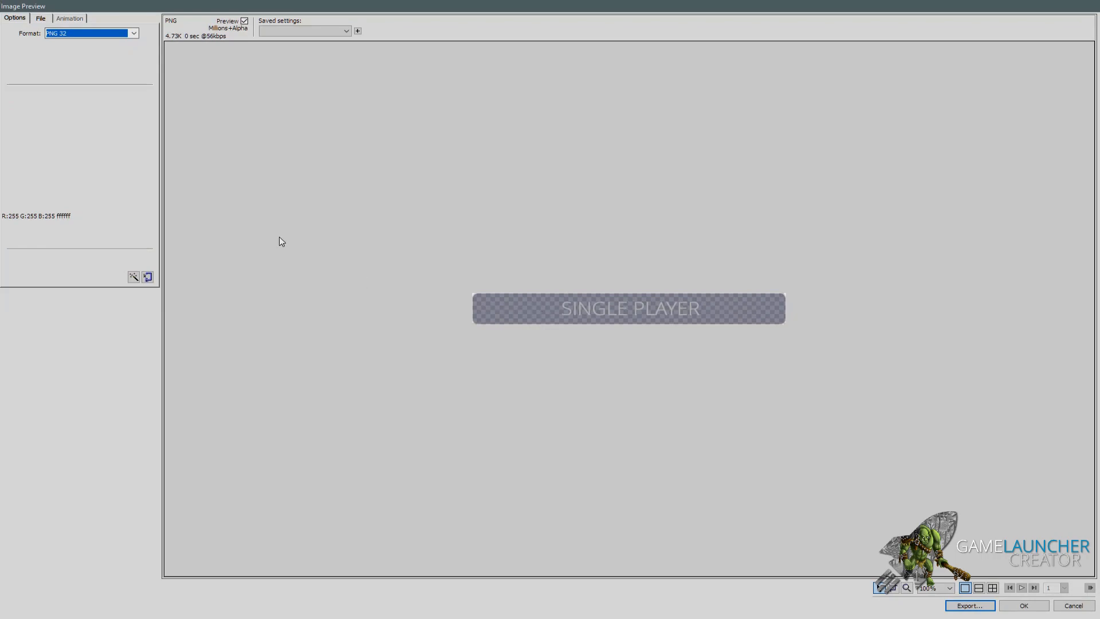
left_click(968, 606)
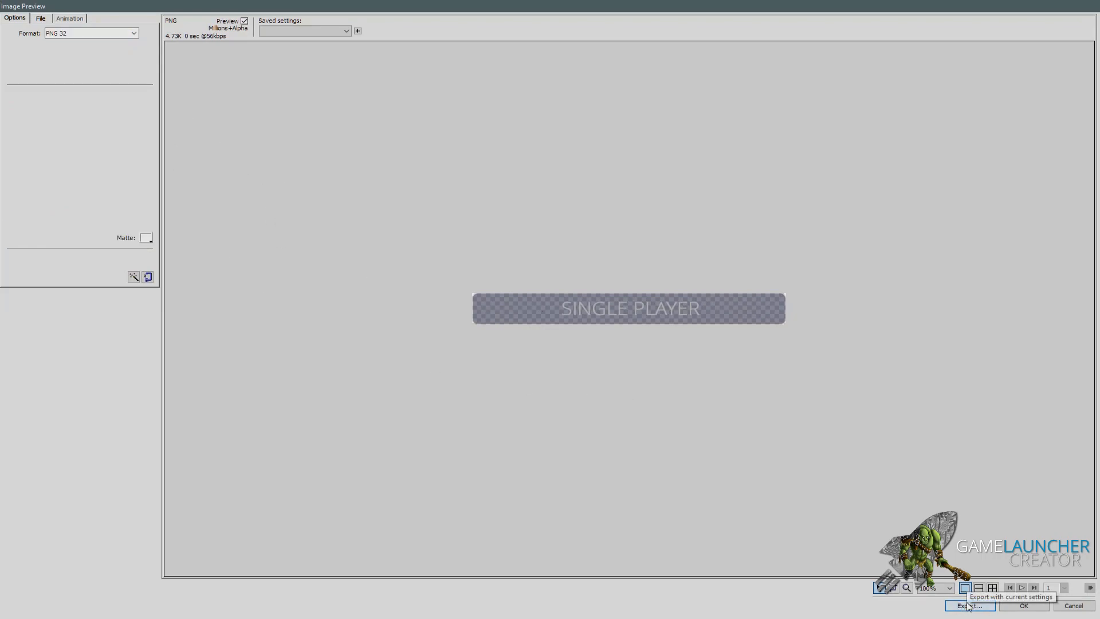
type("sp0")
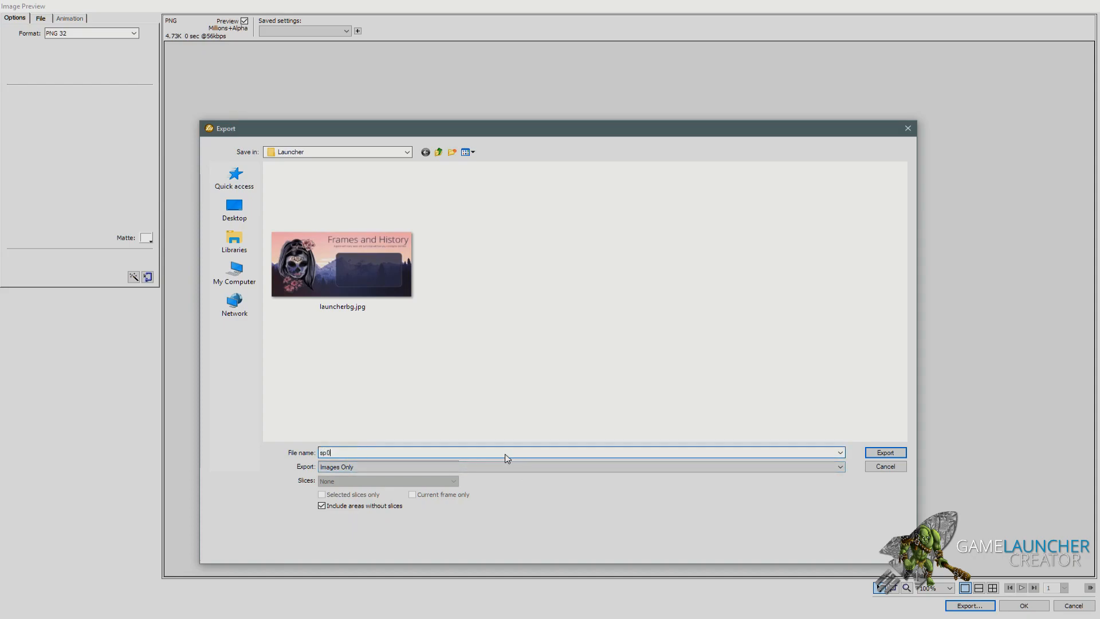
key("Return")
Set the SINGLE PLAYER text colour to white (#FFFFFF).
left_click(500, 293)
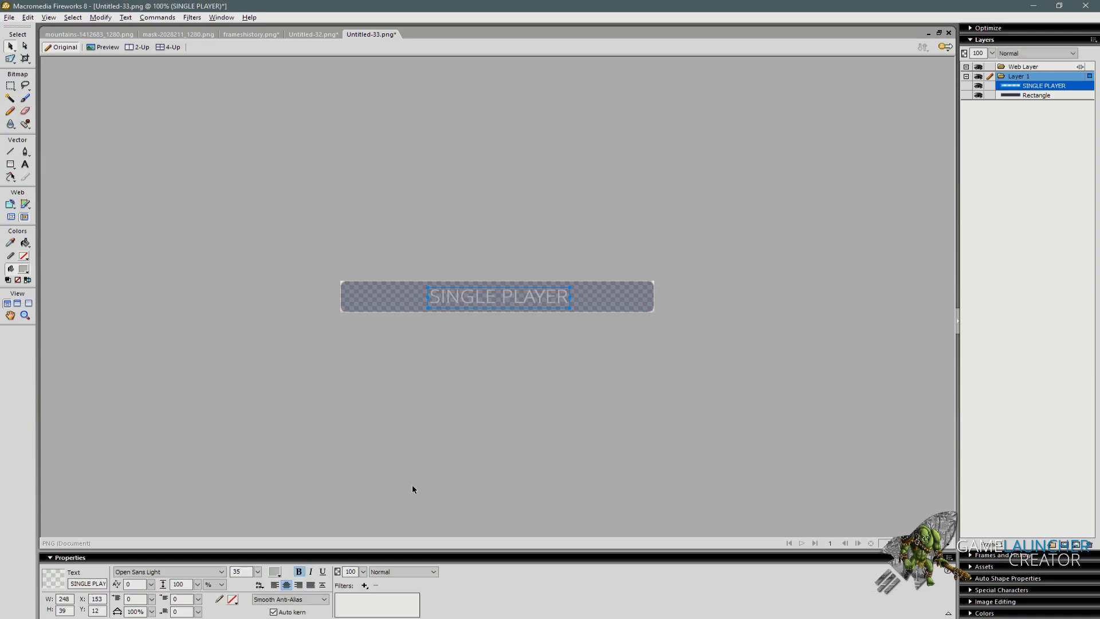
left_click(275, 572)
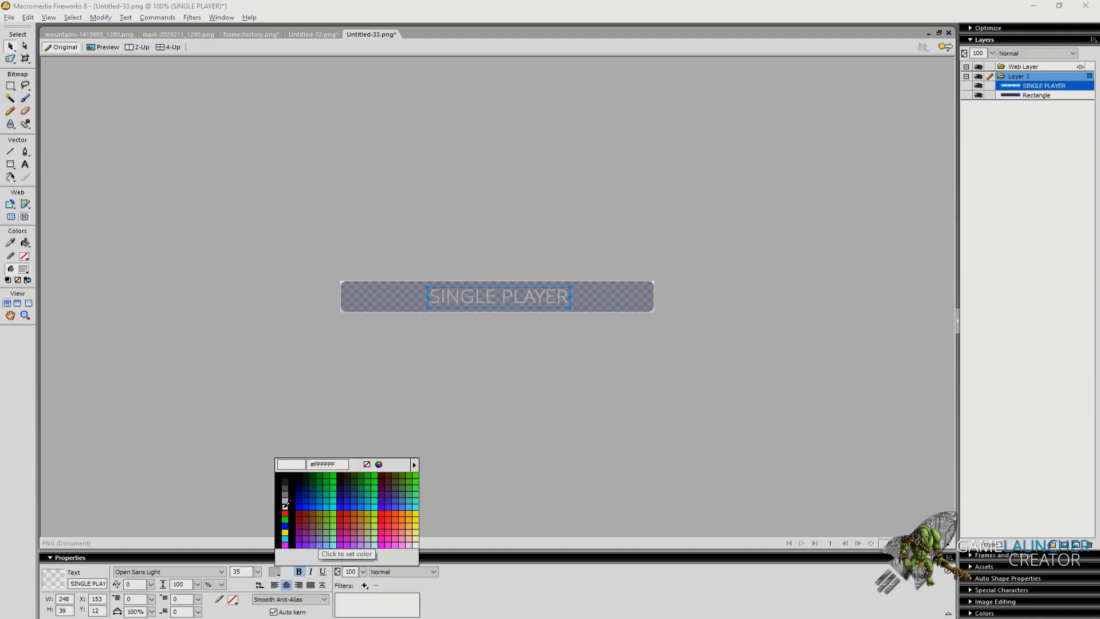
left_click(286, 505)
left_click(520, 404)
Export the white-text SINGLE PLAYER button as sp1.
key("ctrl+shift+x")
left_click(594, 447)
type("sp1")
key("Return")
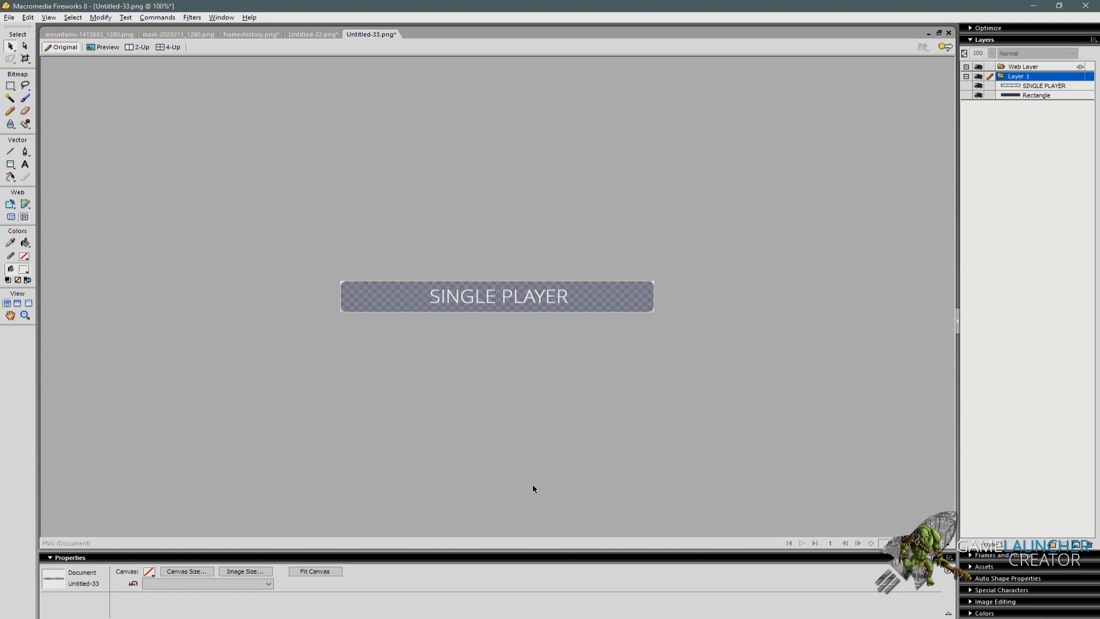
Replace the button's label text with MULTIPLAYER.
left_click(510, 303)
double_click(509, 304)
type("Mul")
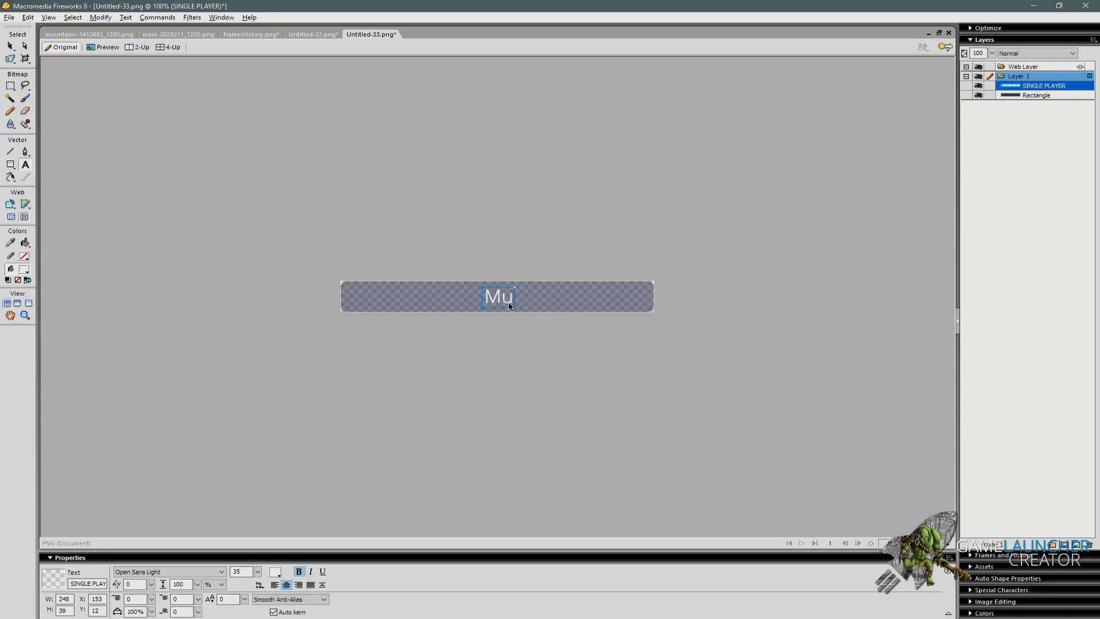
key("BackSpace")
key("BackSpace")
type("ULTIPLAYER")
left_click(497, 333)
Recolour the MULTIPLAYER text grey for the dimmed button state.
left_click(509, 304)
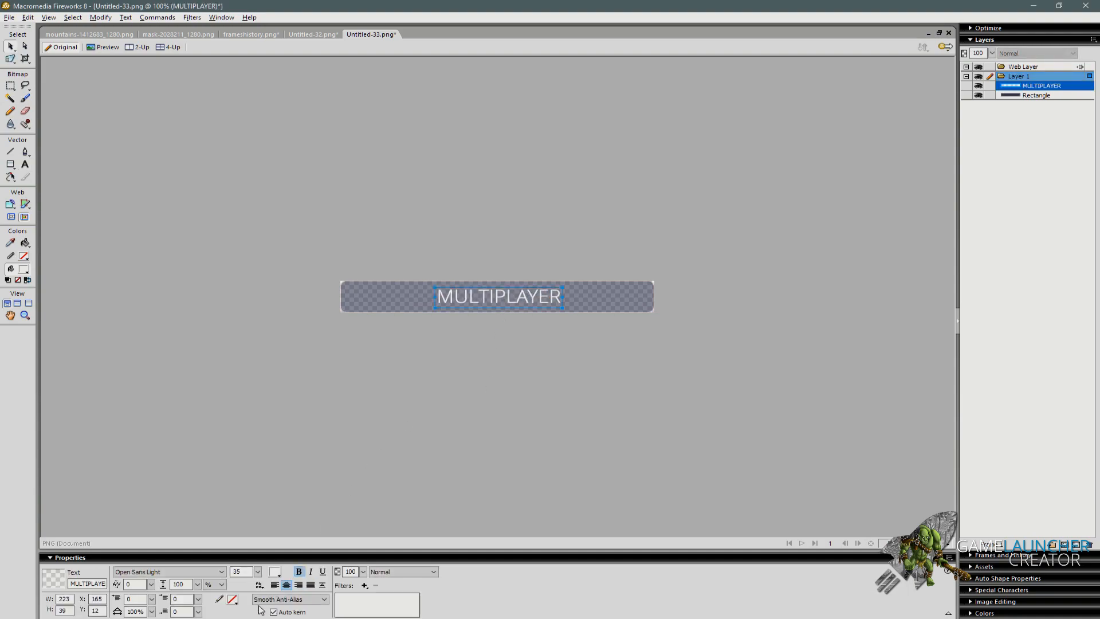
left_click(277, 574)
left_click(410, 471)
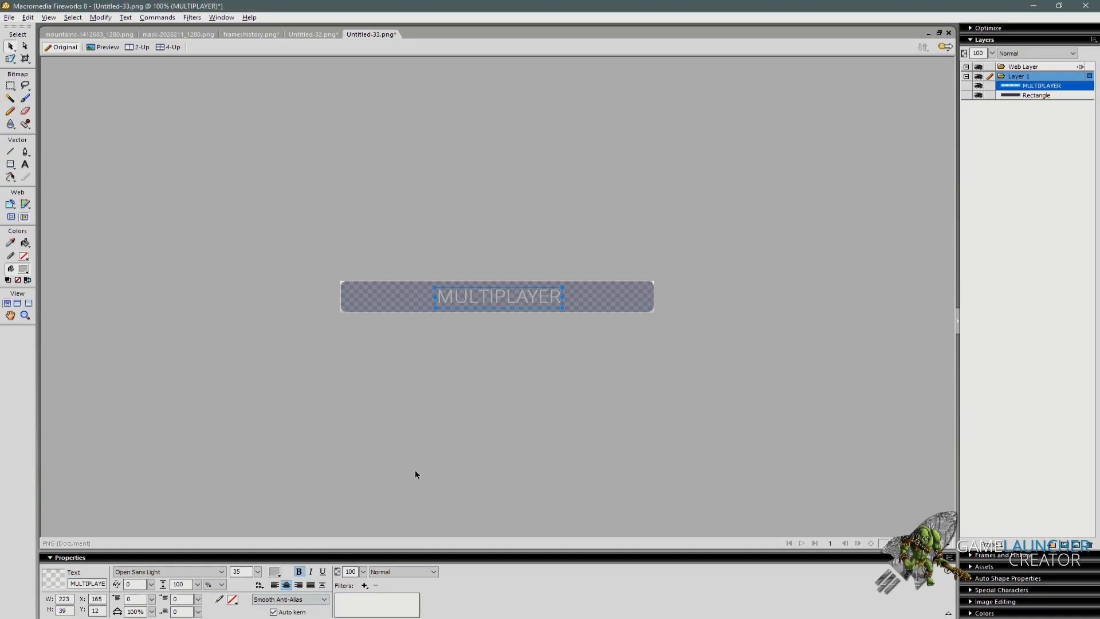
left_click(520, 456)
Export the dimmed MULTIPLAYER button as mp0 in the Launcher folder.
left_click(616, 446)
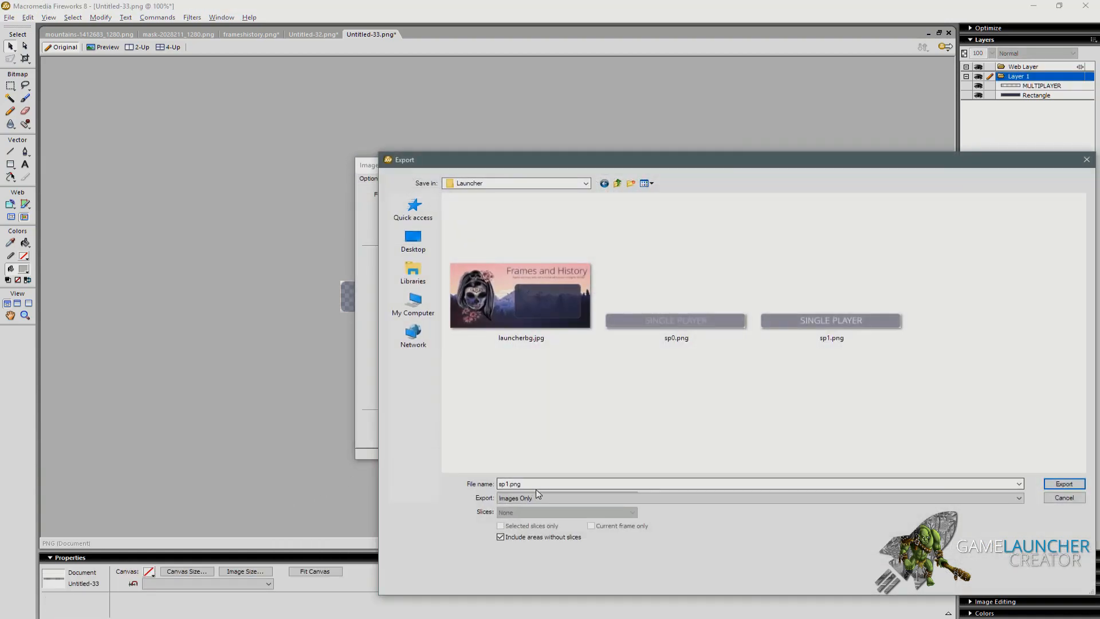
type("mp0")
key("Return")
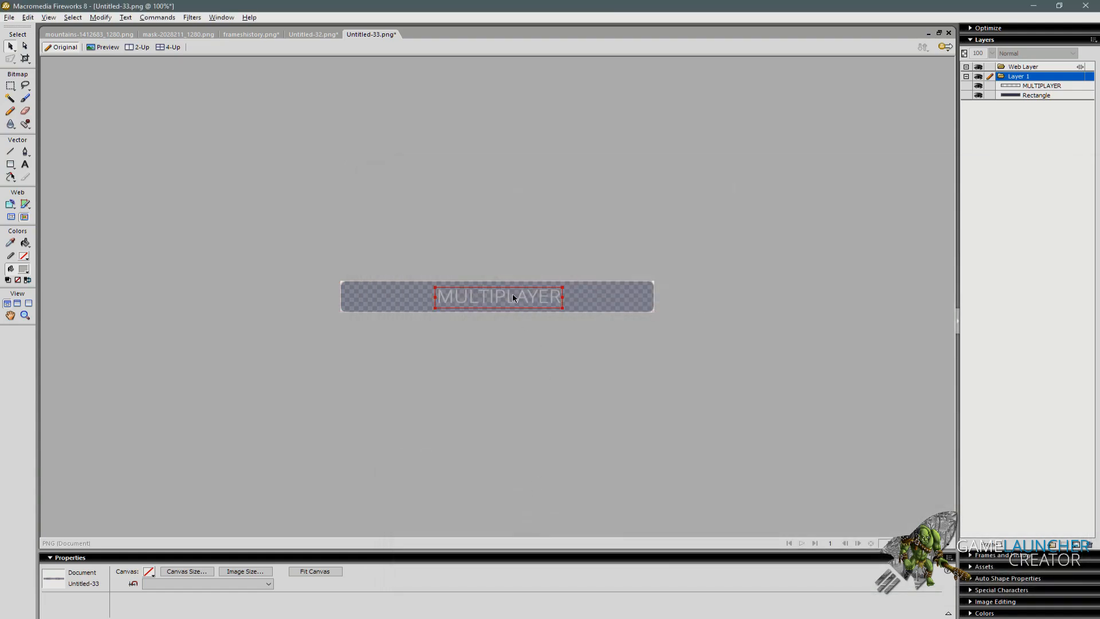
Recolour the MULTIPLAYER text white and export the bright button as mp1 in the Launcher folder.
left_click(512, 294)
left_click(275, 571)
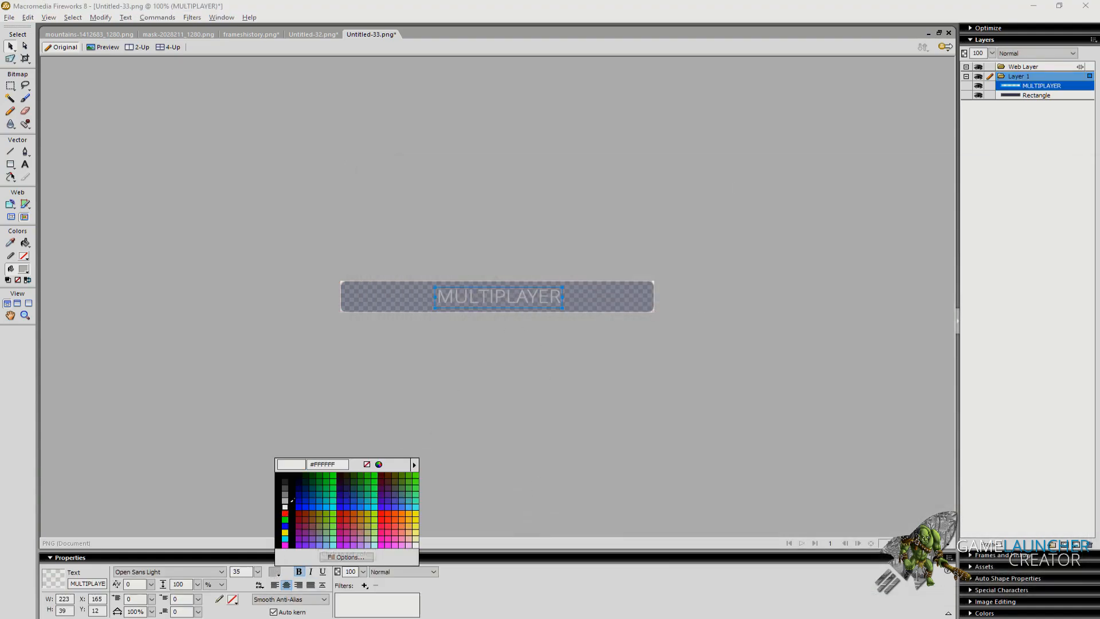
left_click(284, 506)
key("ctrl+shift+x")
left_click(616, 446)
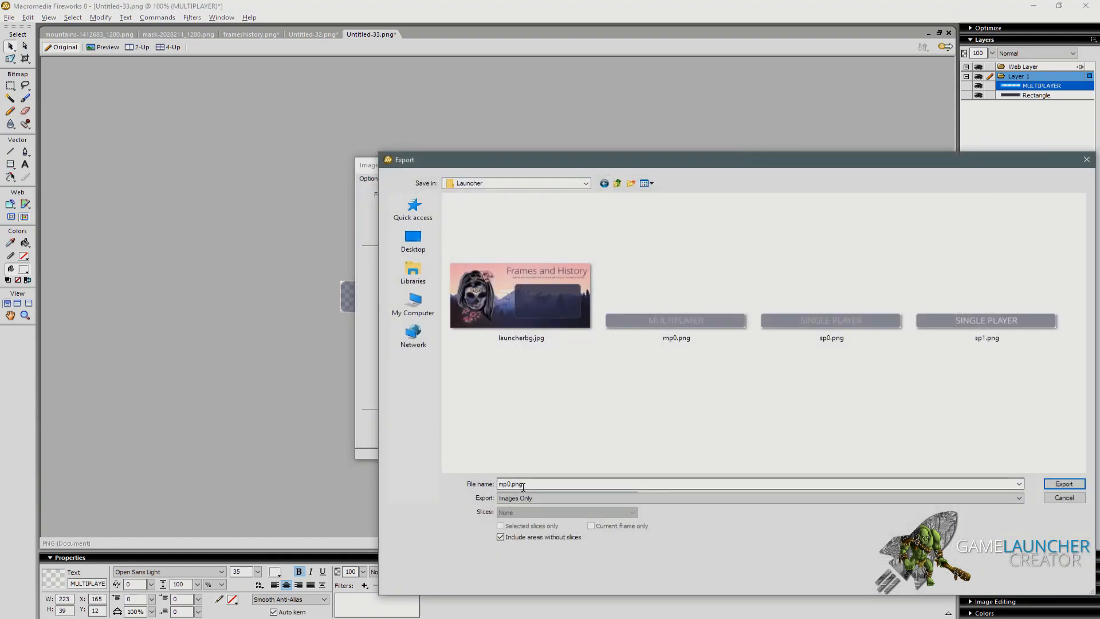
type("mp1")
key("Return")
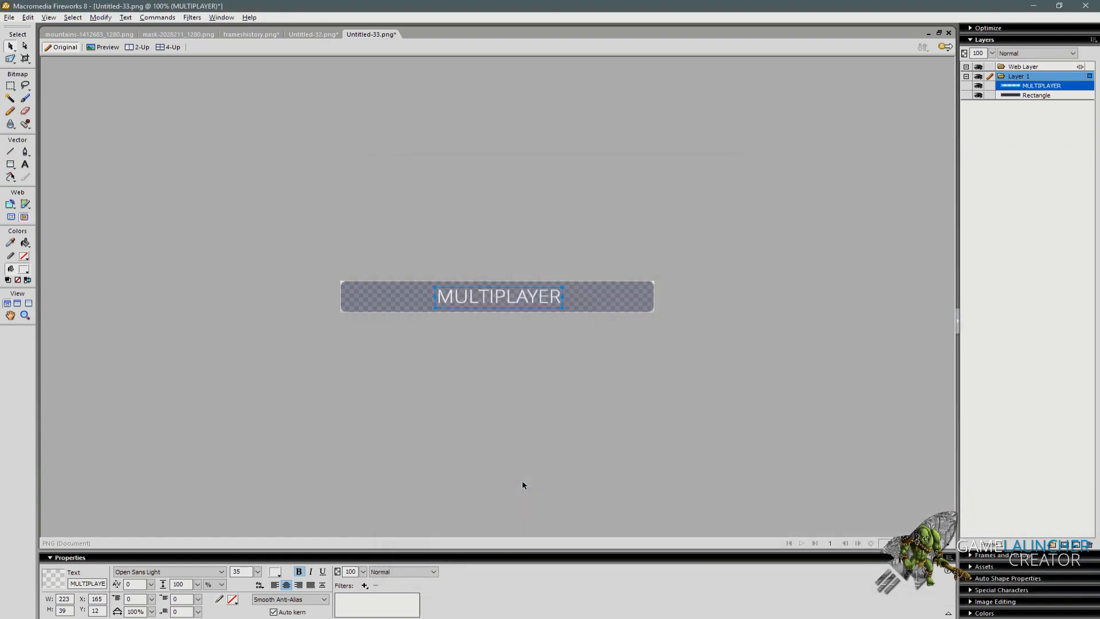
Replace the button's MULTIPLAYER label text with GAME OPTIONS.
double_click(525, 305)
key("ctrl+a")
type("GAME OP")
key("ctrl+a")
type("GAME OPTIONS")
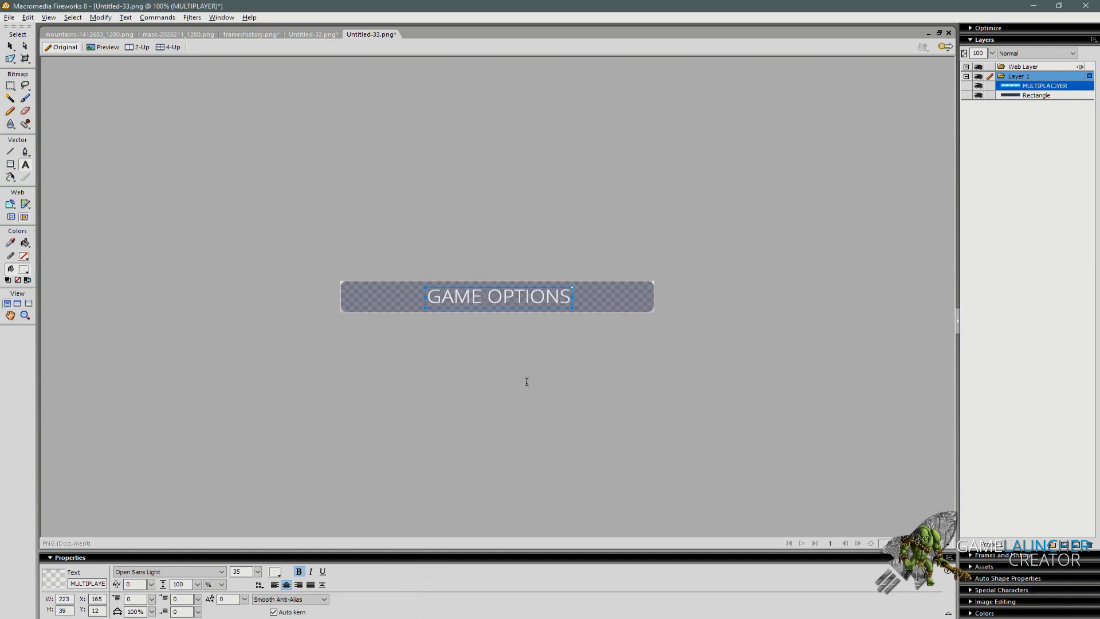
left_click(526, 381)
left_click(529, 304)
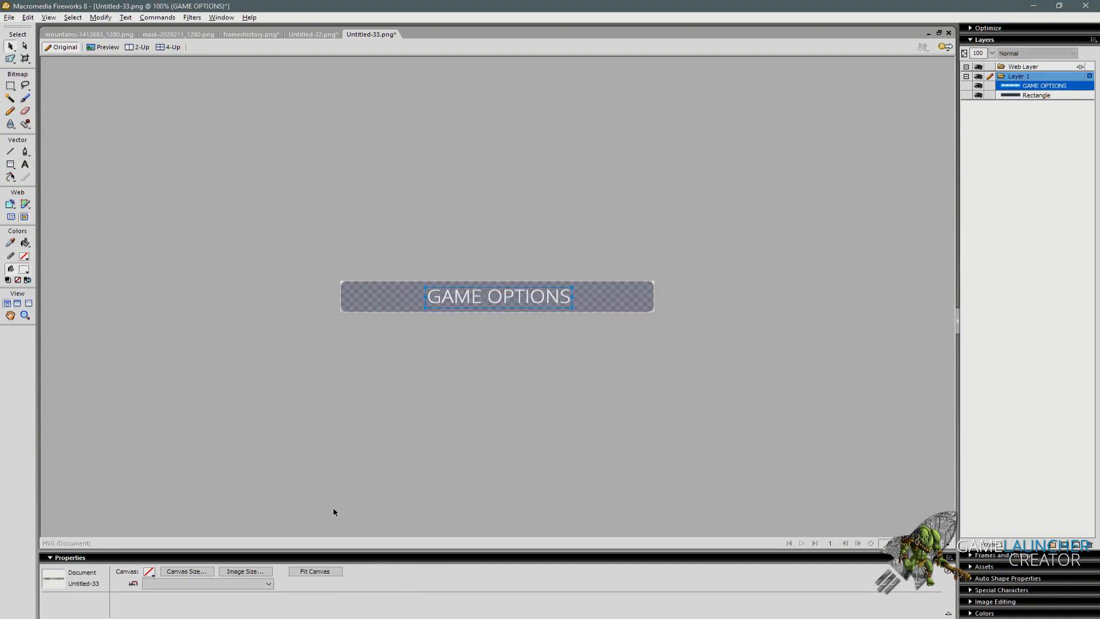
Export the white-text GAME OPTIONS button as go1 in the Launcher folder.
key("ctrl+shift+x")
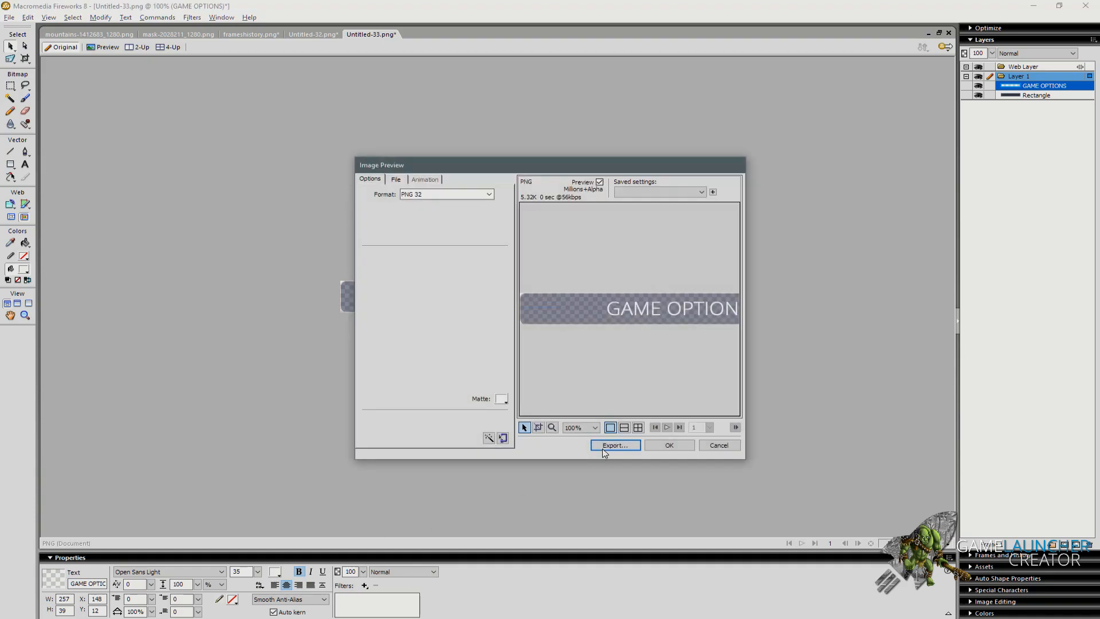
left_click(608, 448)
type("go1")
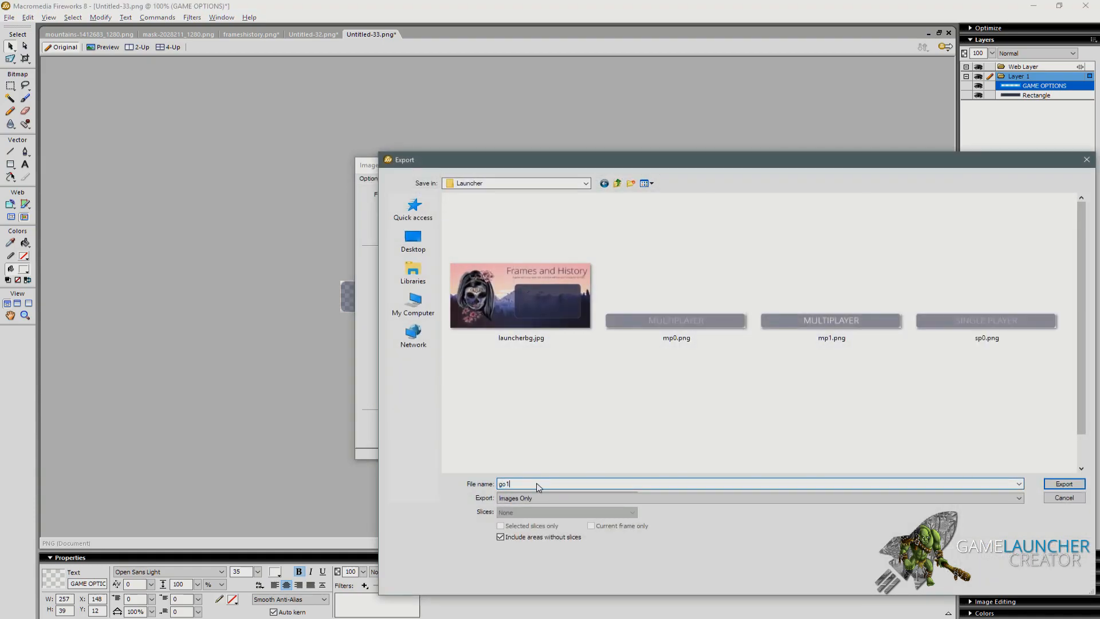
key("Return")
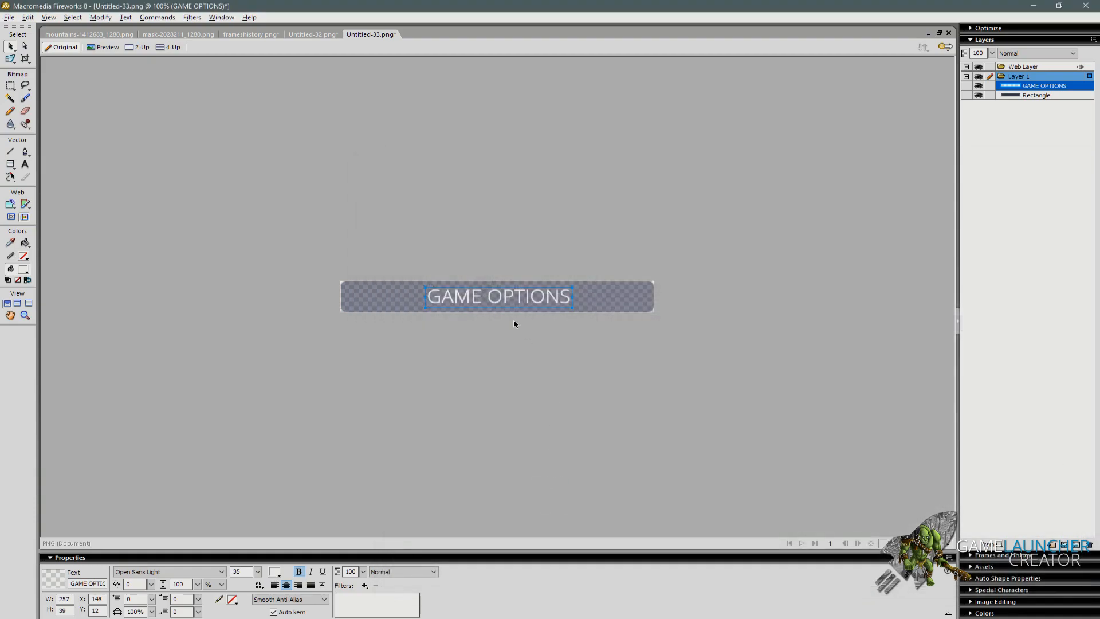
Recolour the GAME OPTIONS text grey and export the dimmed button as go0.
left_click(274, 571)
left_click(289, 496)
key("ctrl+shift+x")
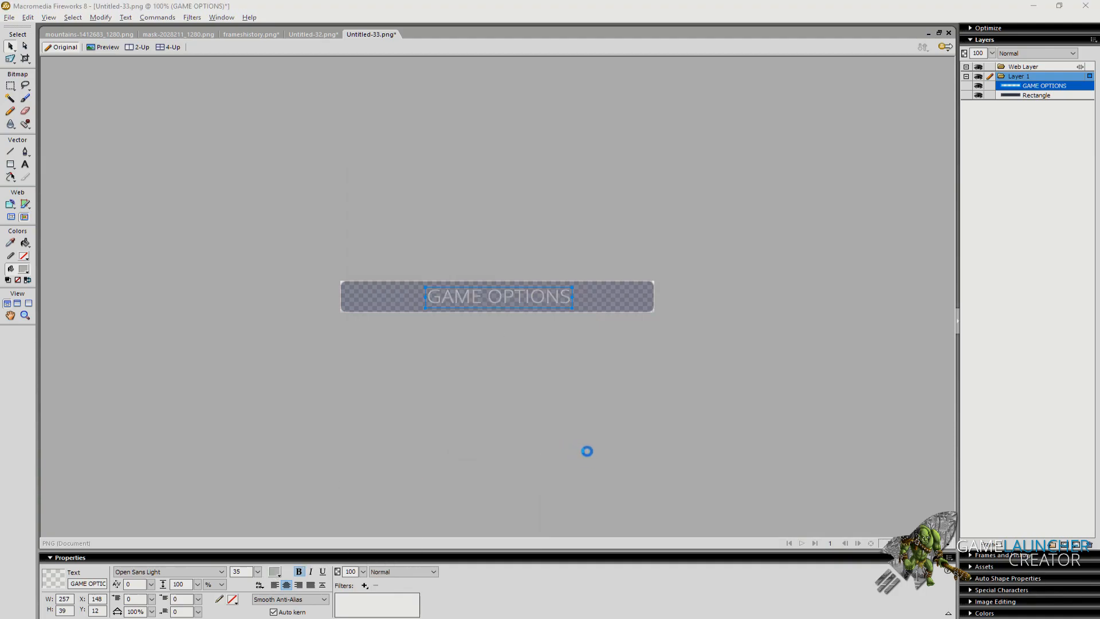
left_click(611, 445)
double_click(547, 483)
type("go0")
key("Return")
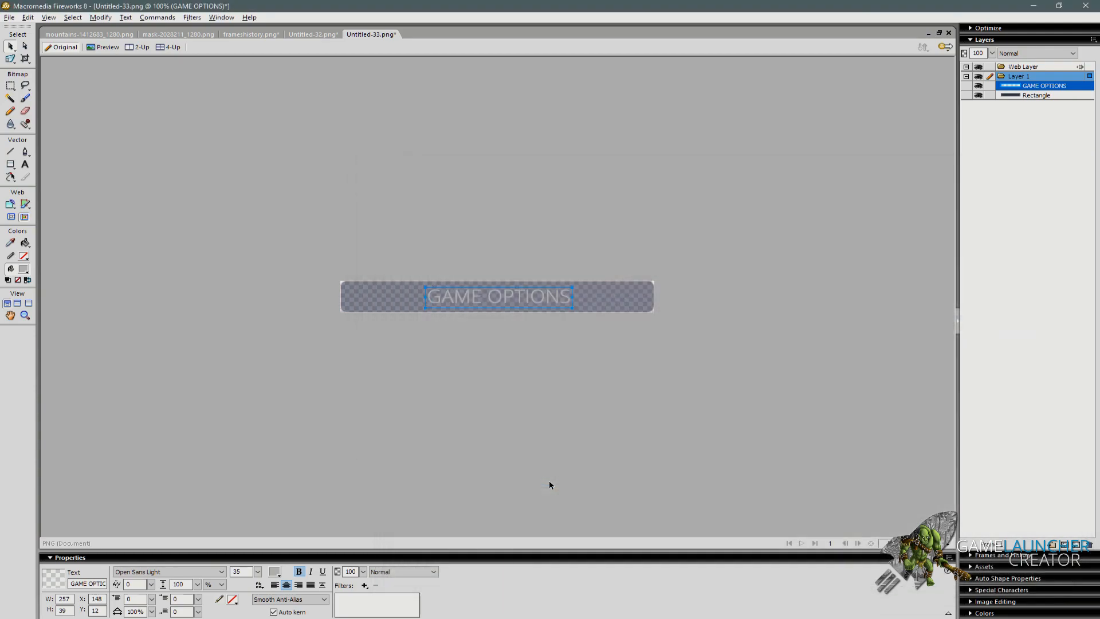
Replace the button's GAME OPTIONS label text with EXIT.
left_click(498, 350)
double_click(503, 302)
key("ctrl+a")
type("EXI")
key("ctrl+a")
type("EXIT")
key("Escape")
left_click(521, 397)
Export the dimmed grey-text EXIT button as exit0 in the Launcher folder.
key("ctrl+shift+x")
left_click(590, 445)
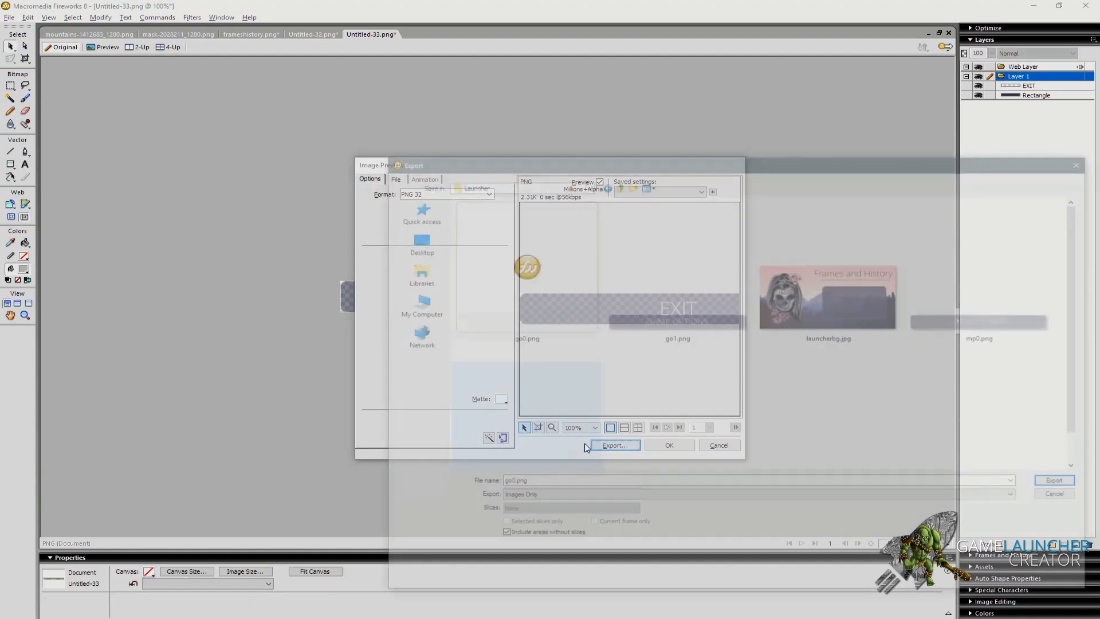
double_click(552, 484)
type("exit0")
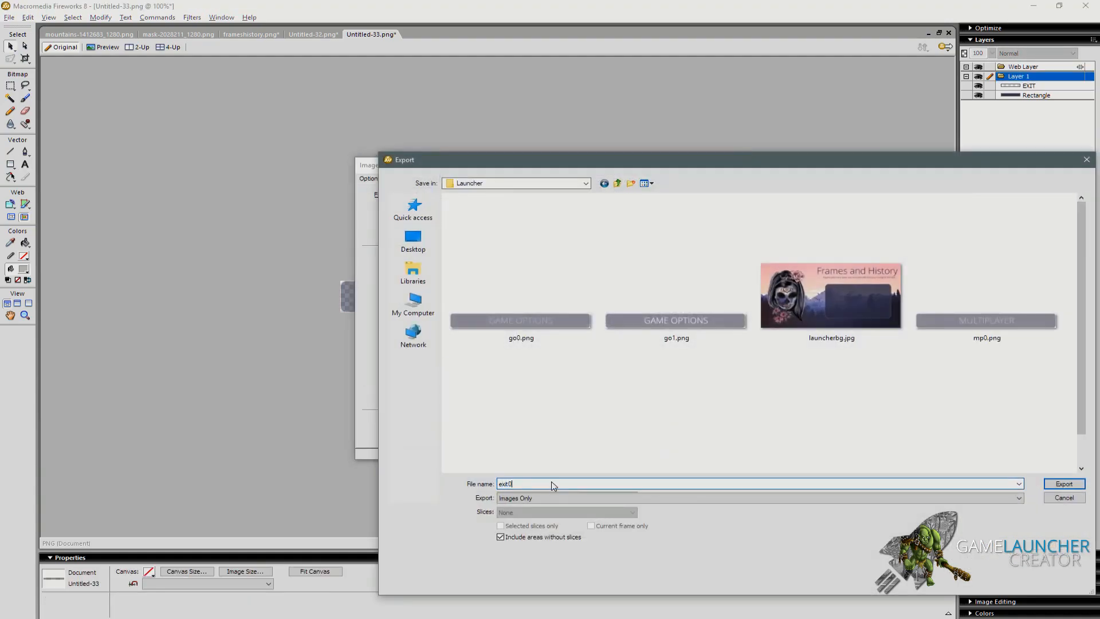
key("Return")
Recolour the EXIT text white and export the bright button as ex1.
left_click(499, 296)
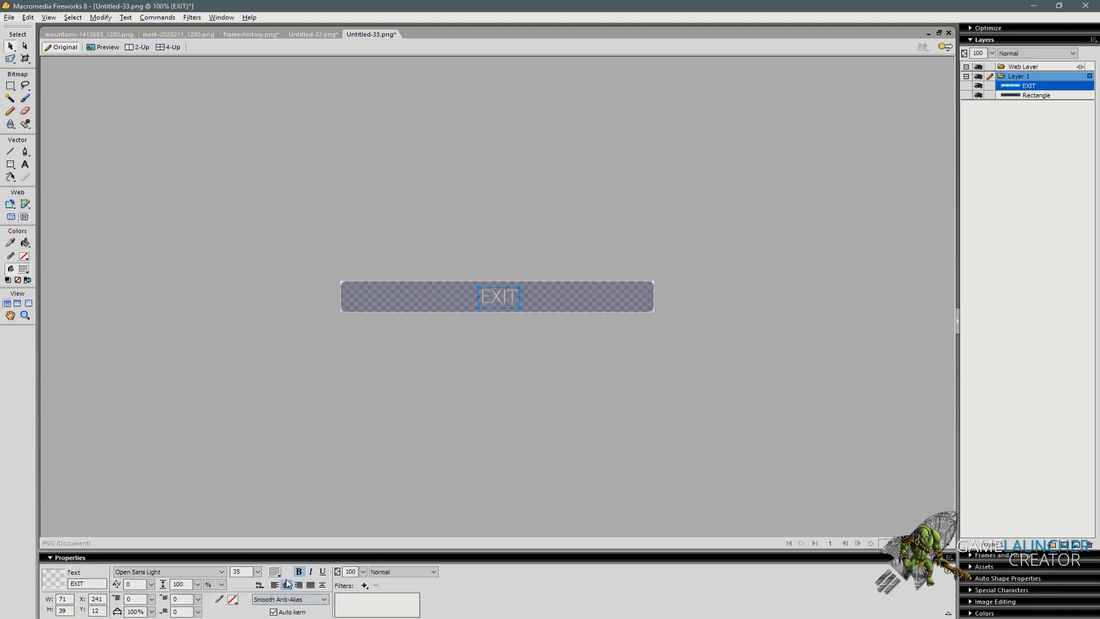
left_click(275, 573)
left_click(284, 505)
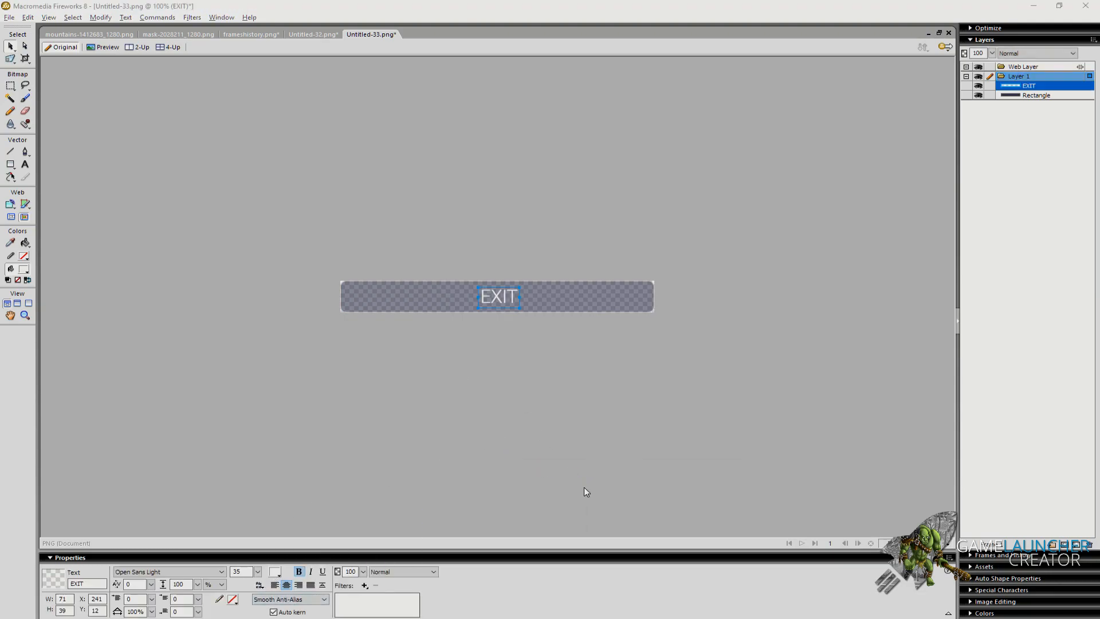
key("ctrl+shift+x")
left_click(612, 445)
type("exit1")
key("Return")
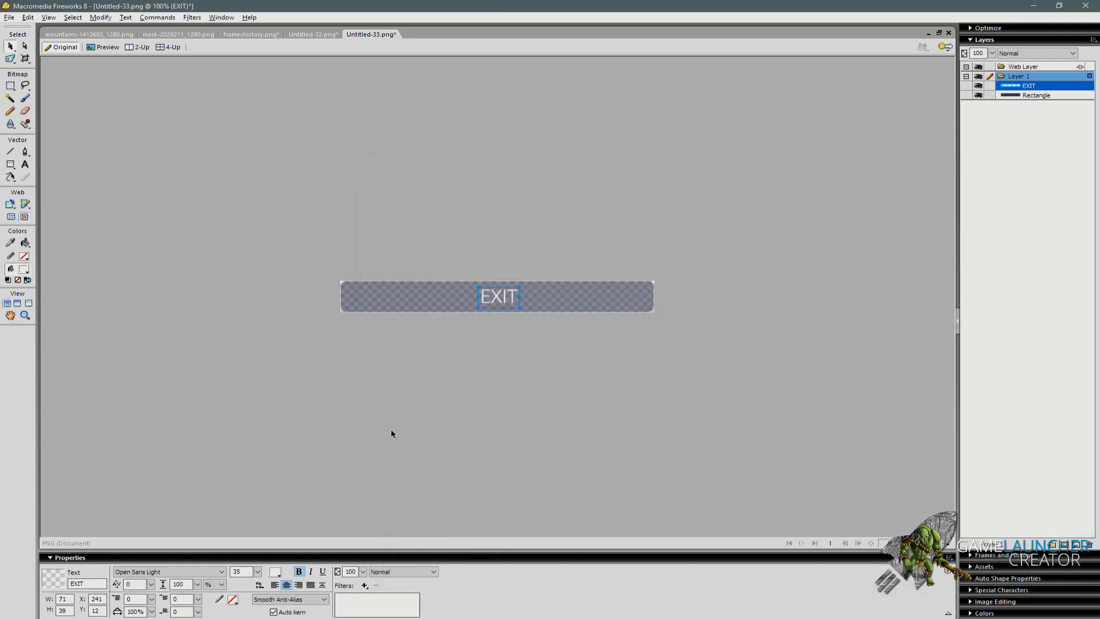
Switch to Game Launcher Creator, insert a new button object and place it inside the dark panel at about X 630, Y 280.
key("alt+Tab")
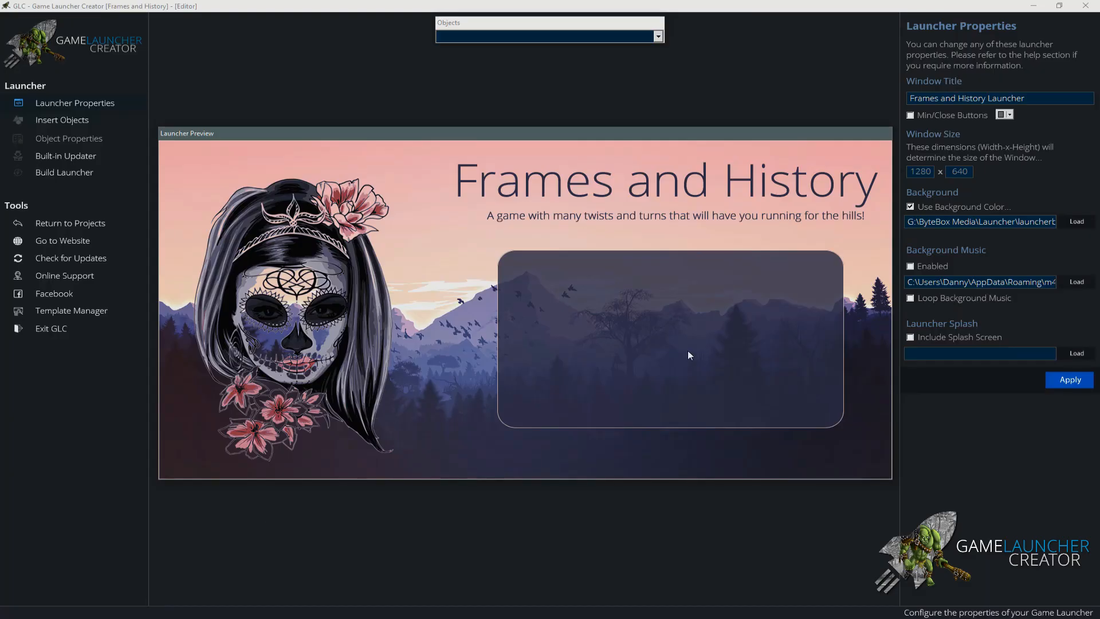
left_click(129, 119)
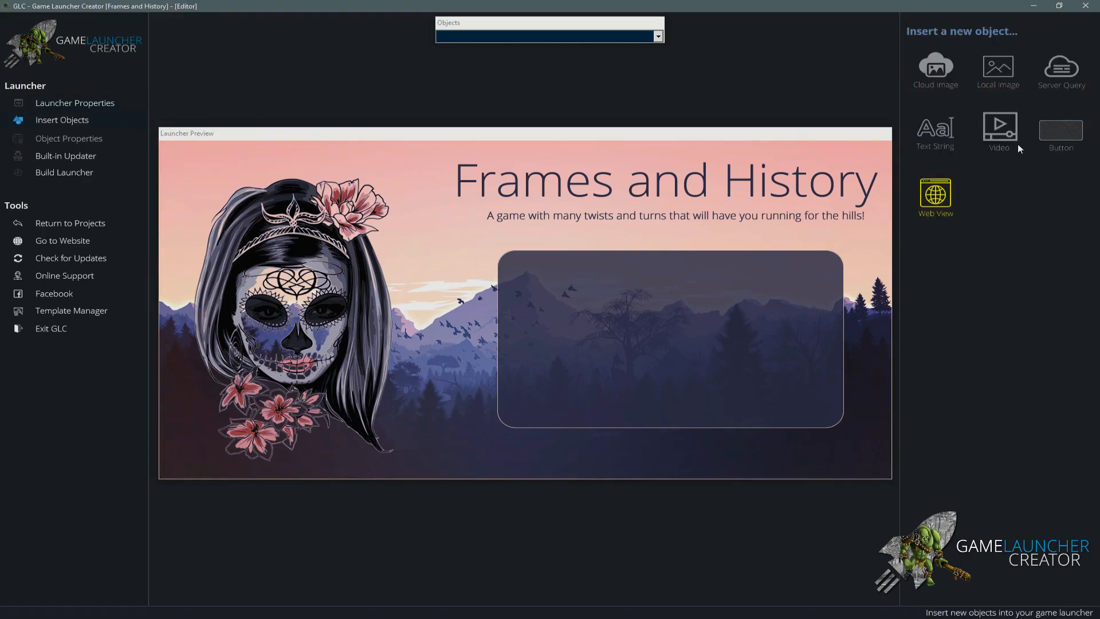
left_click(1051, 142)
left_click(475, 263)
left_click_drag(475, 260, 565, 300)
Assign sp0.png as the new button's up image and sp1.png as its hover image, and update the button.
left_click(944, 84)
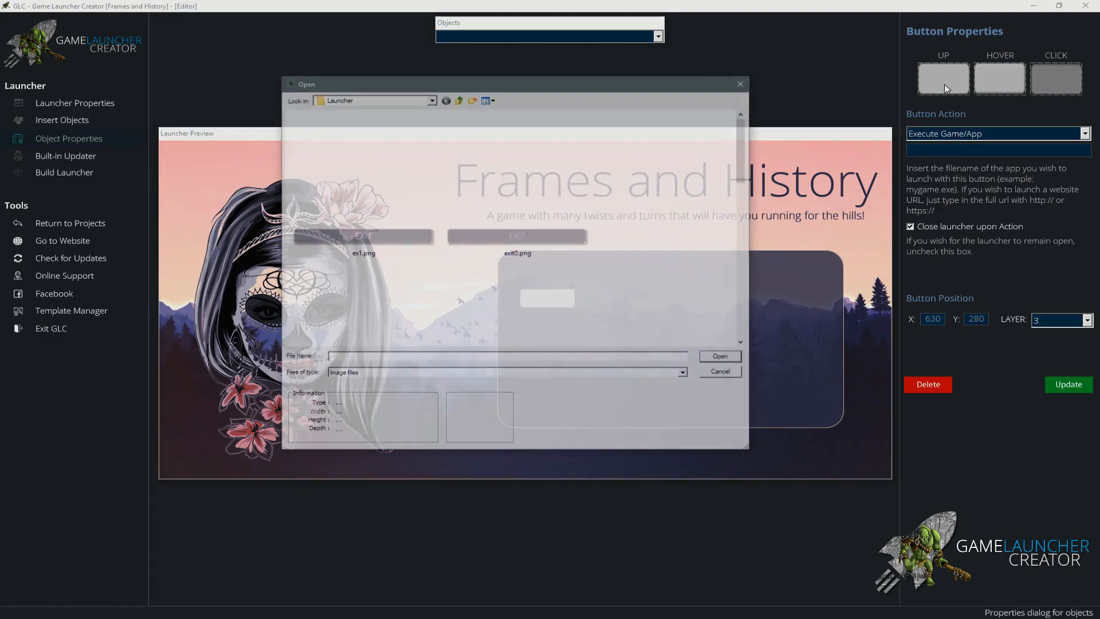
left_click_drag(749, 452, 942, 534)
left_click_drag(734, 81, 610, 49)
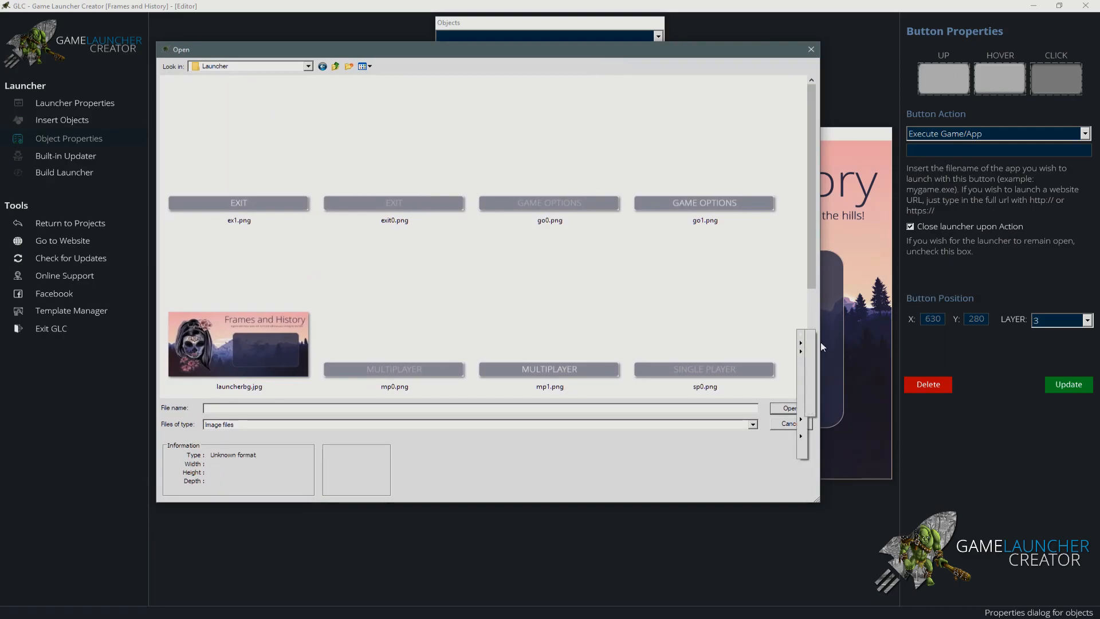
left_click(807, 347)
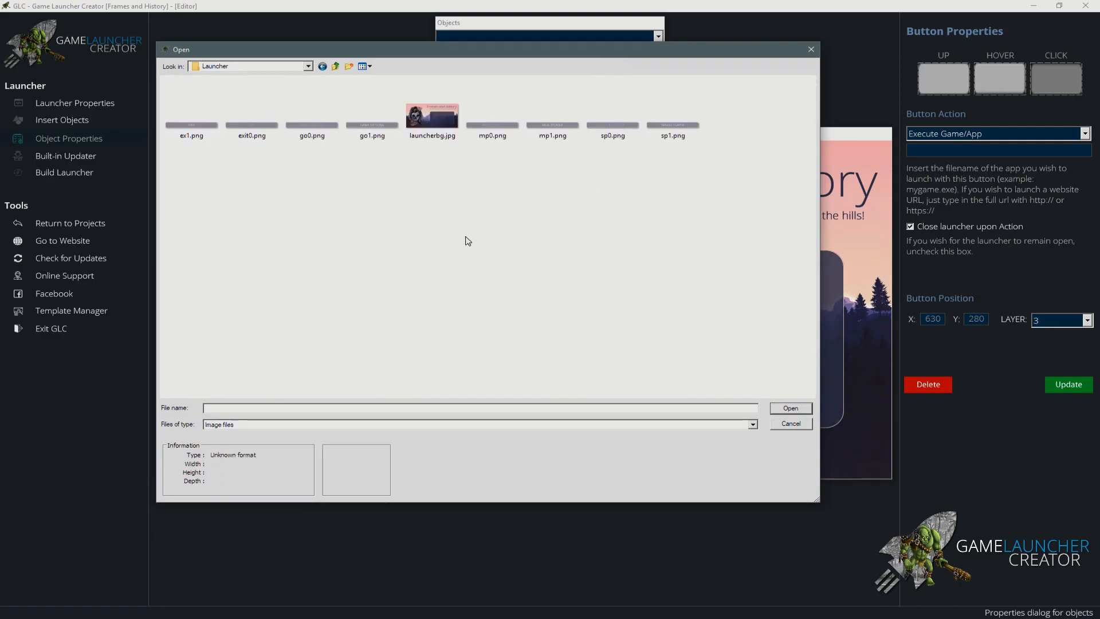
double_click(613, 135)
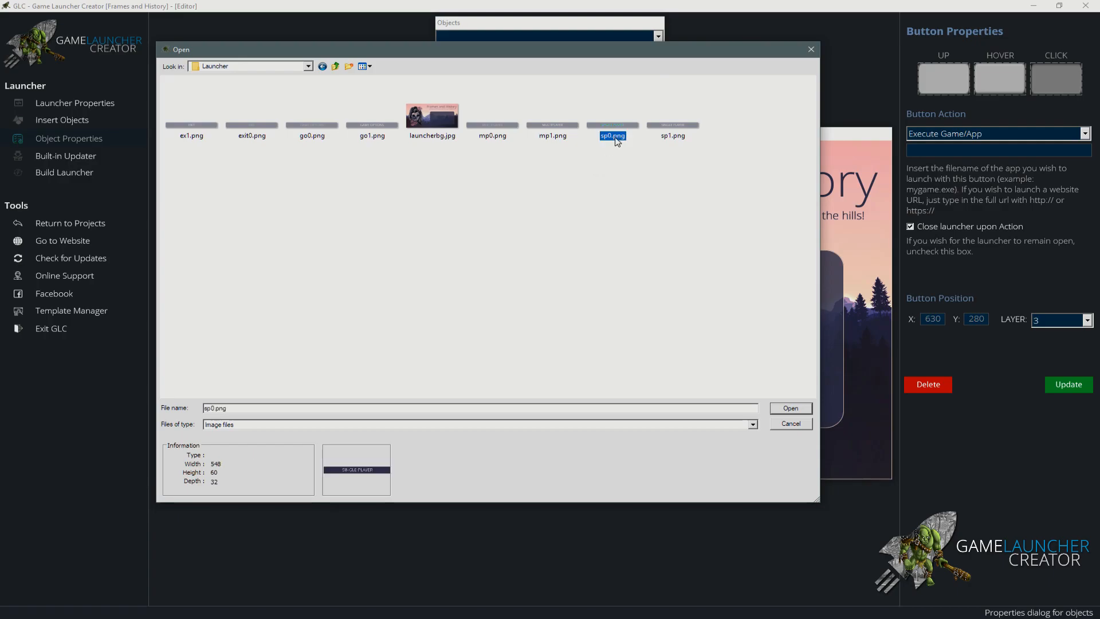
left_click(987, 86)
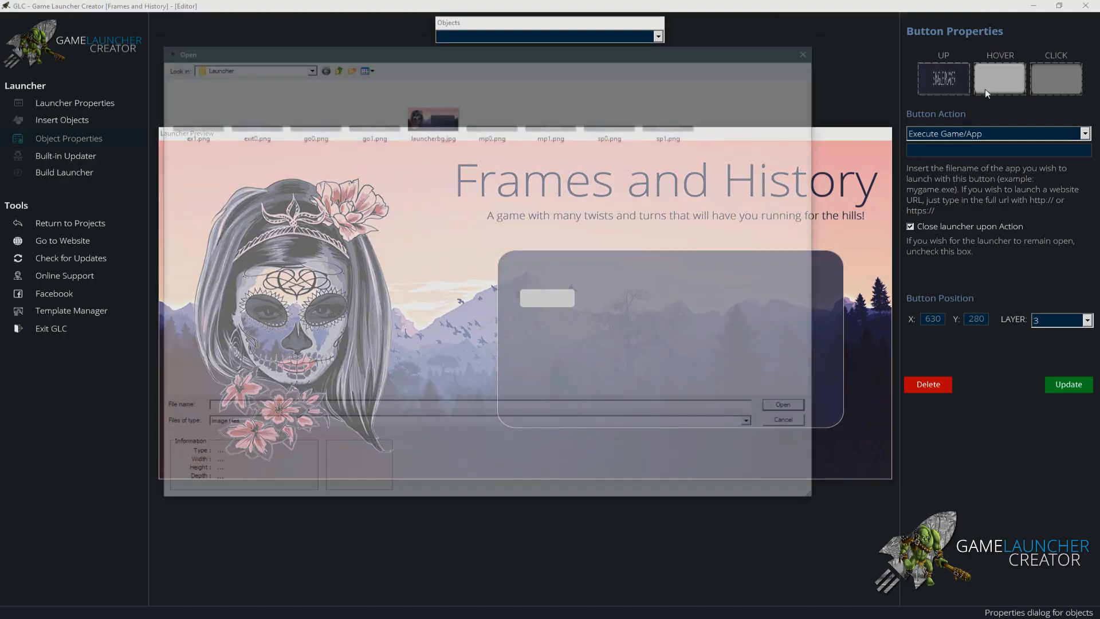
double_click(665, 137)
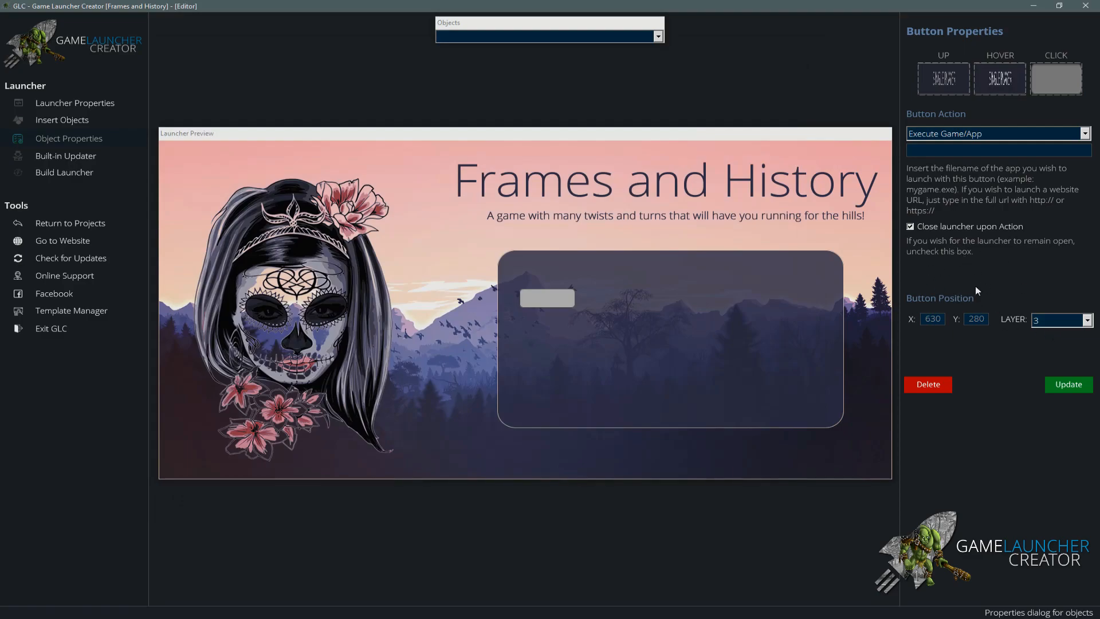
left_click(1068, 385)
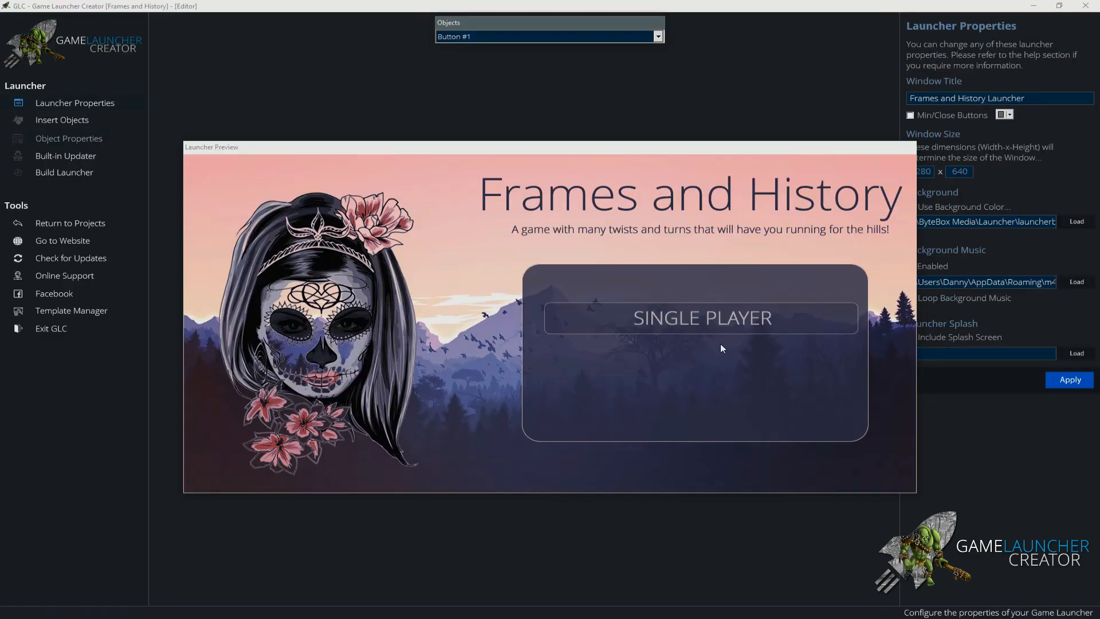
Move the SINGLE PLAYER button to the upper part of the dark panel at about X 618, Y 224.
left_click(721, 321)
left_click_drag(720, 321, 714, 291)
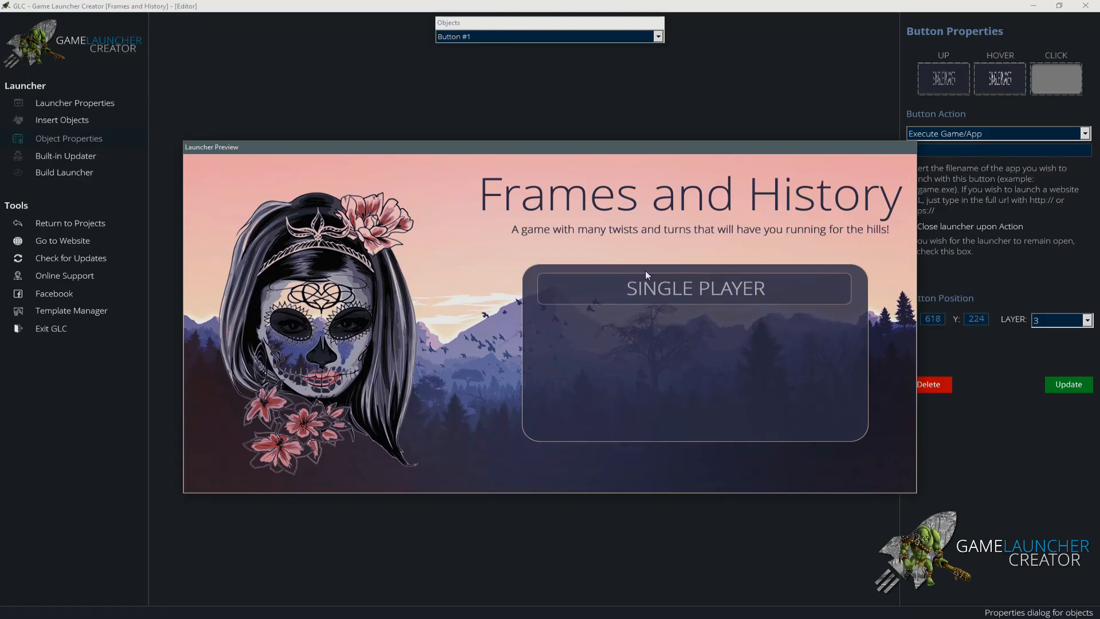
left_click(623, 249)
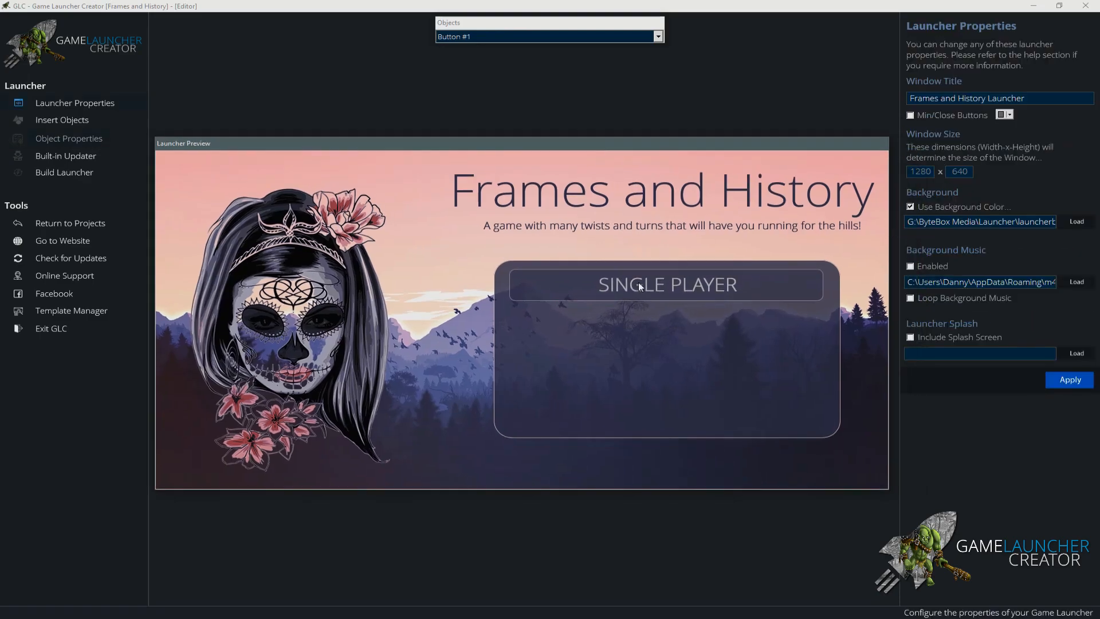
Set the SINGLE PLAYER button to execute mygame.exe, toggle the Close launcher upon Action option, and update the button.
left_click(641, 287)
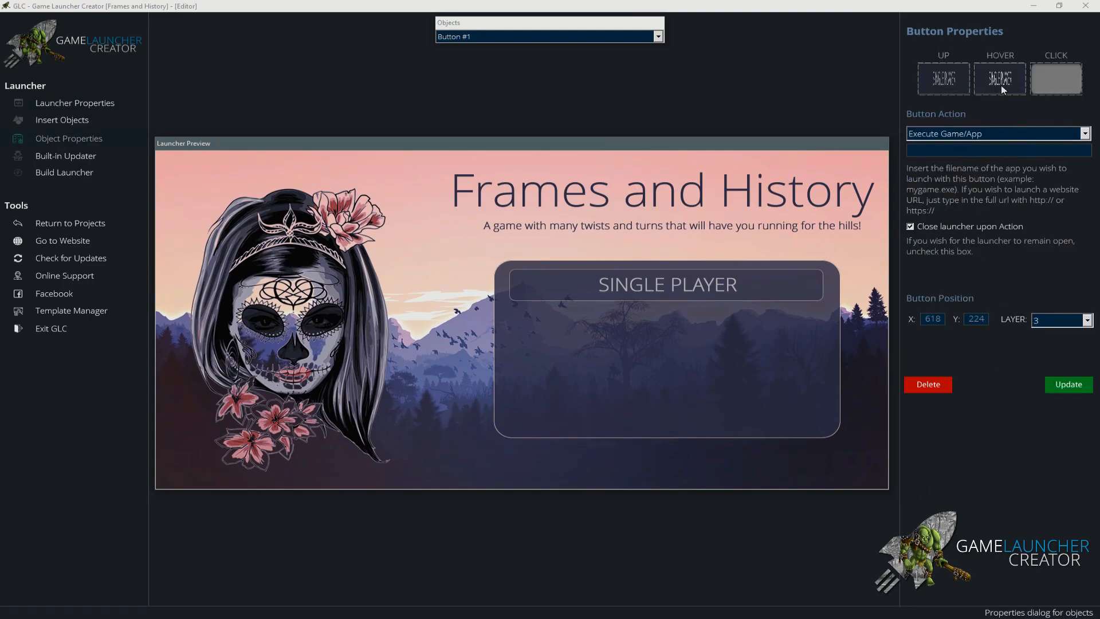
left_click(964, 138)
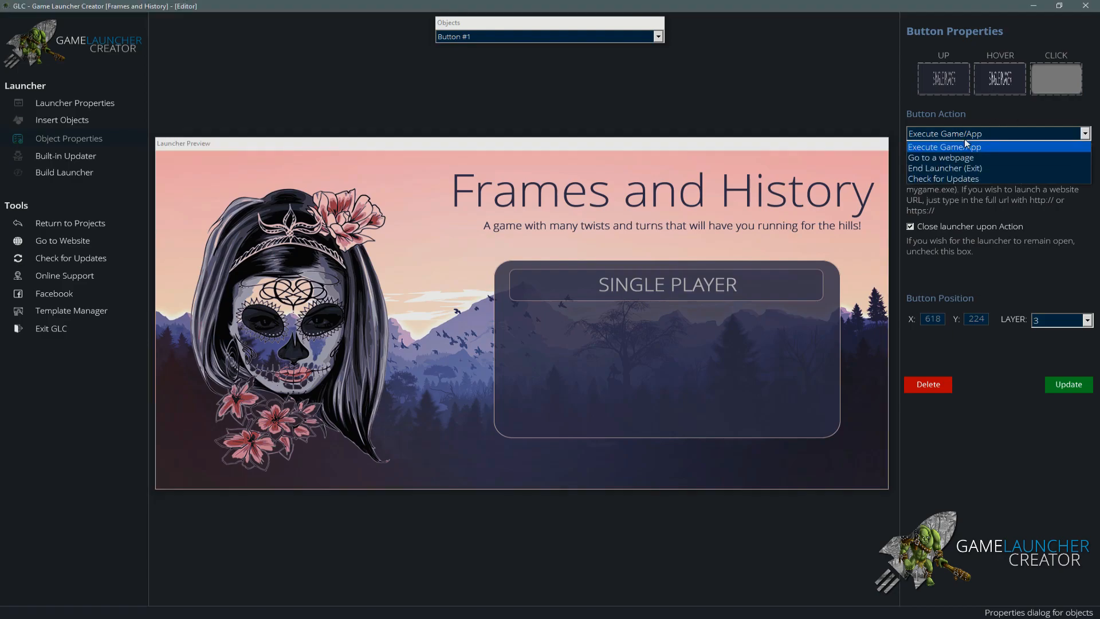
left_click(965, 141)
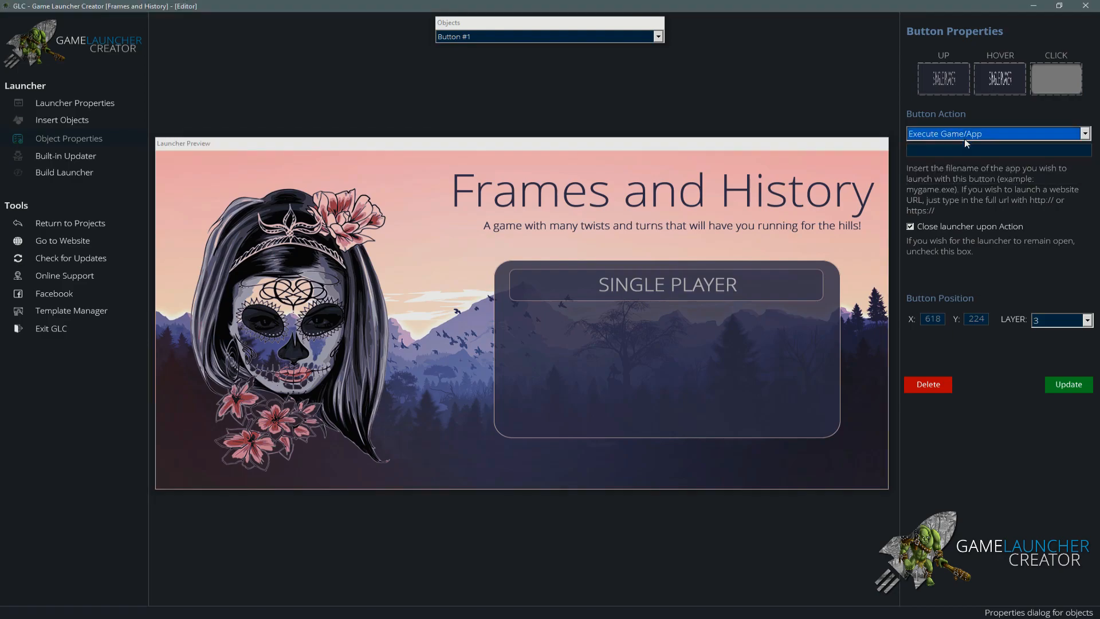
left_click(966, 156)
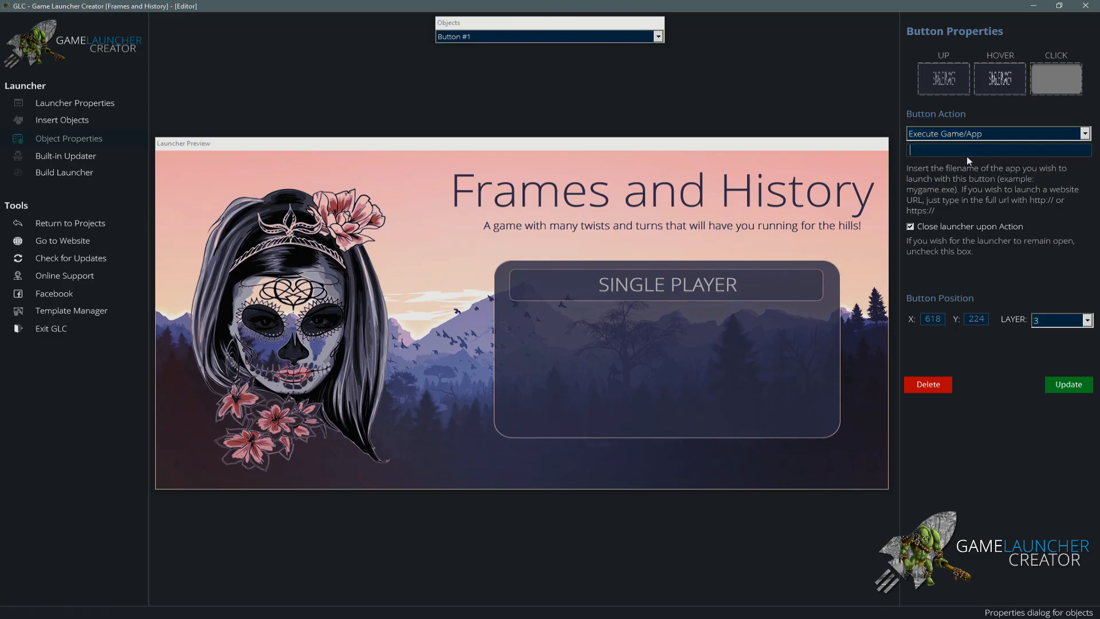
type("mygame.exe")
type("game\\")
double_click(1004, 153)
type("mygame.exe")
left_click(910, 227)
left_click(1070, 383)
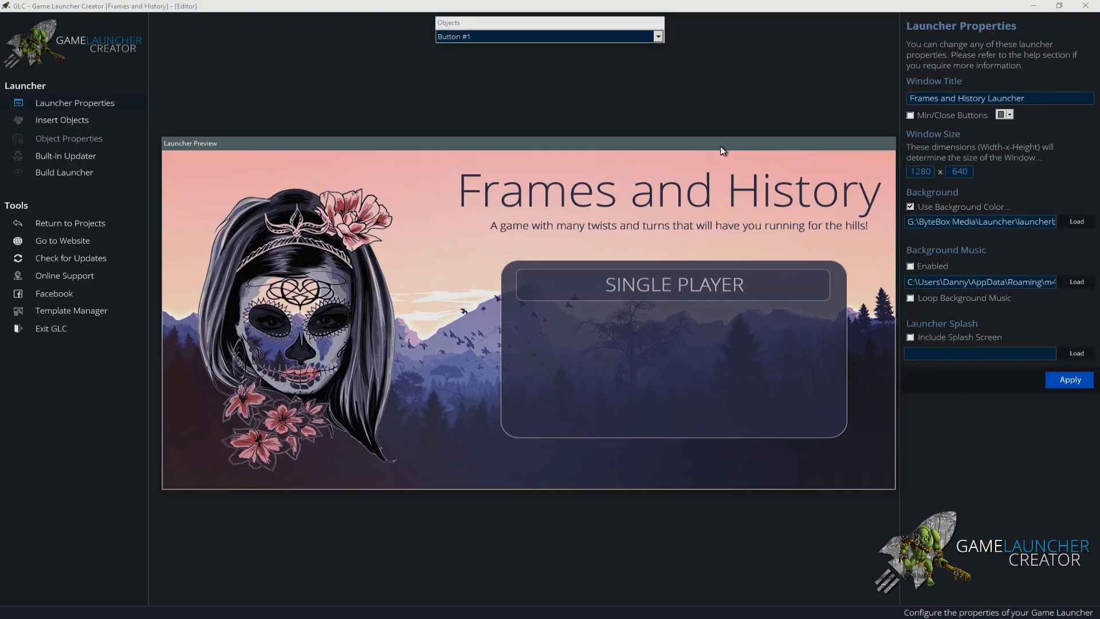
Insert a second button object and place it below the SINGLE PLAYER button at about X 648, Y 311.
left_click(62, 120)
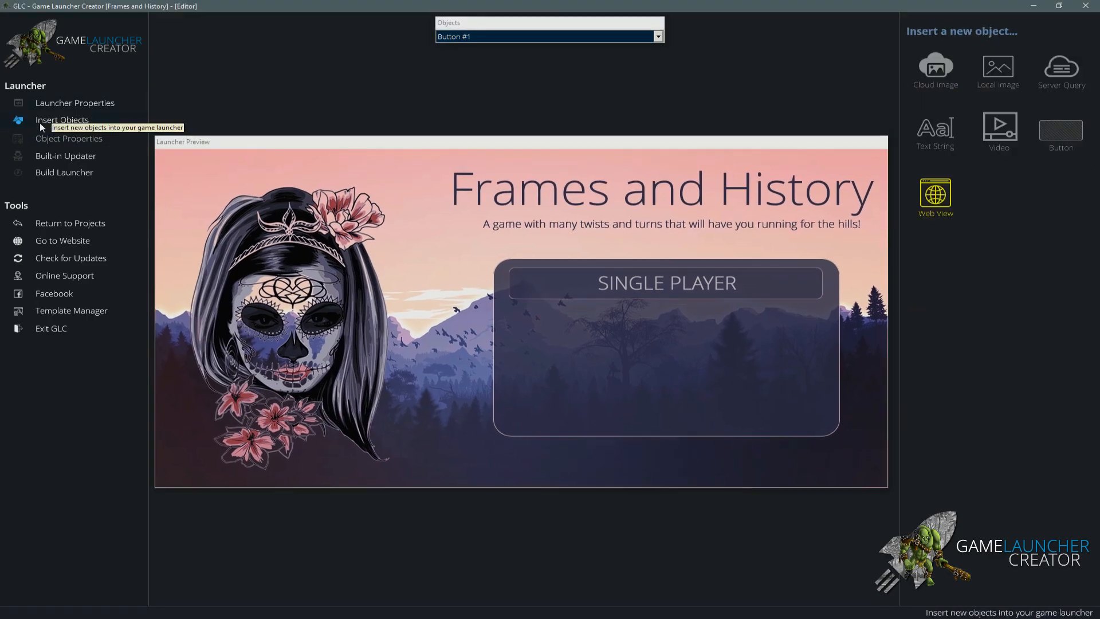
left_click(1054, 131)
left_click_drag(196, 164, 568, 329)
Assign mp0.png as the second button's up image and mp1.png as its hover image.
left_click(954, 87)
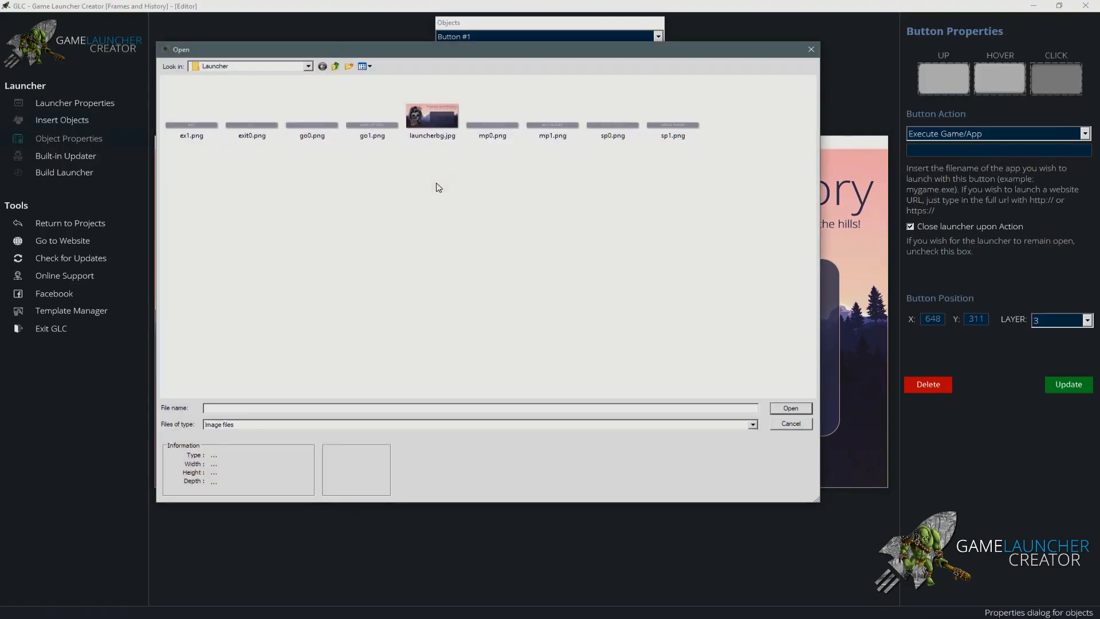
double_click(521, 137)
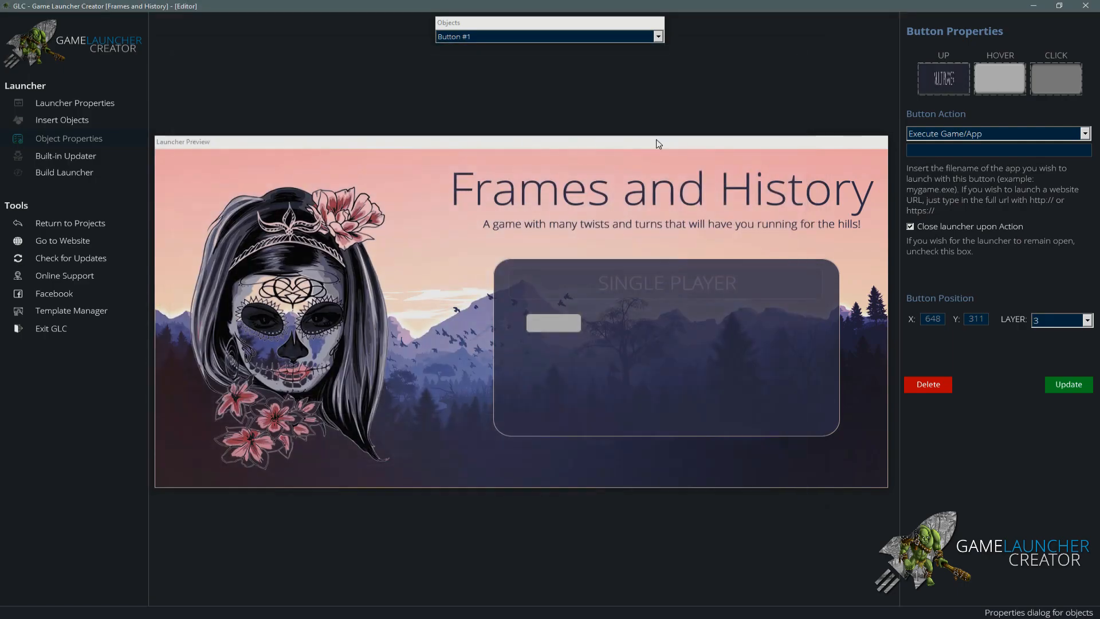
left_click(1000, 86)
double_click(558, 131)
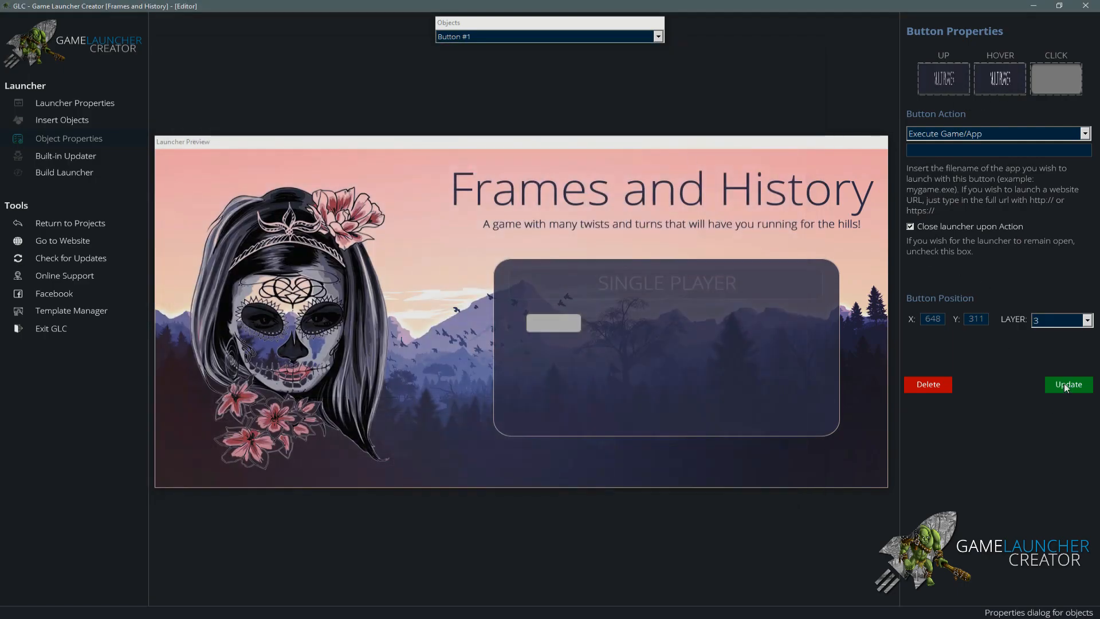
Set the second button to execute mygamemp.exe and update it.
left_click(969, 150)
type("mygame")
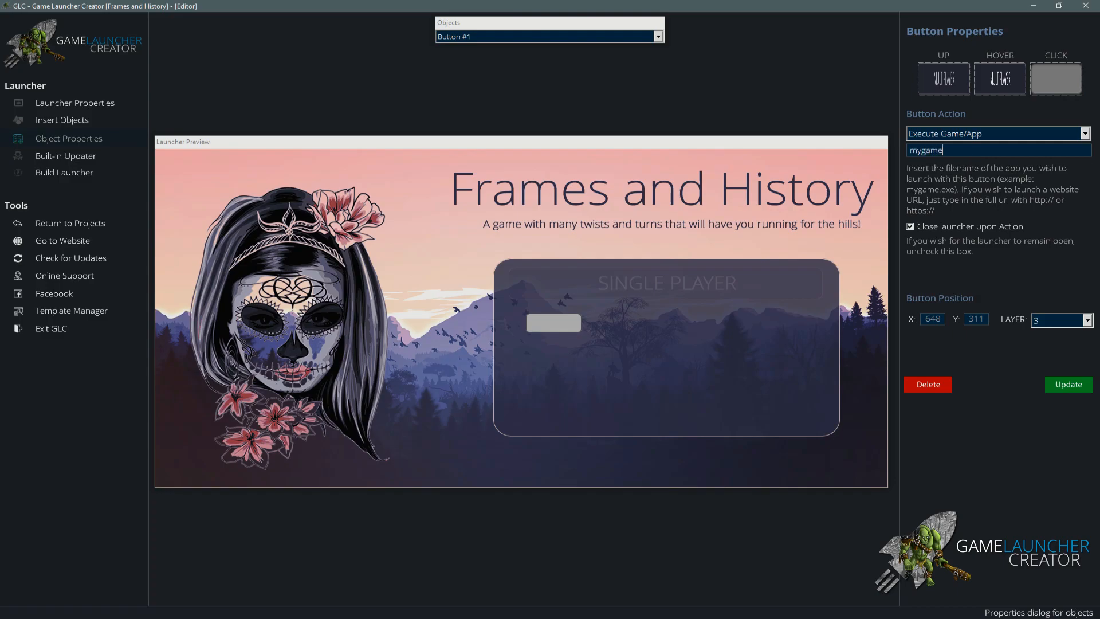
type("mp.exe")
left_click(1065, 392)
Move the MULTIPLAYER button directly below SINGLE PLAYER in the dark panel and nudge it until the two line up horizontally.
left_click(717, 331)
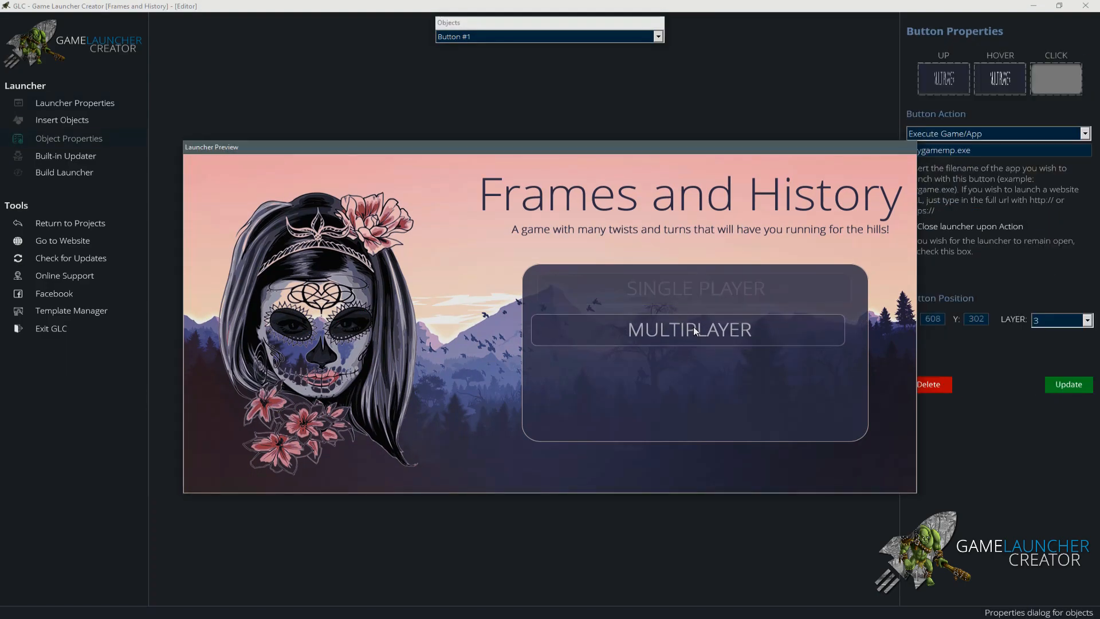
left_click_drag(703, 327, 699, 329)
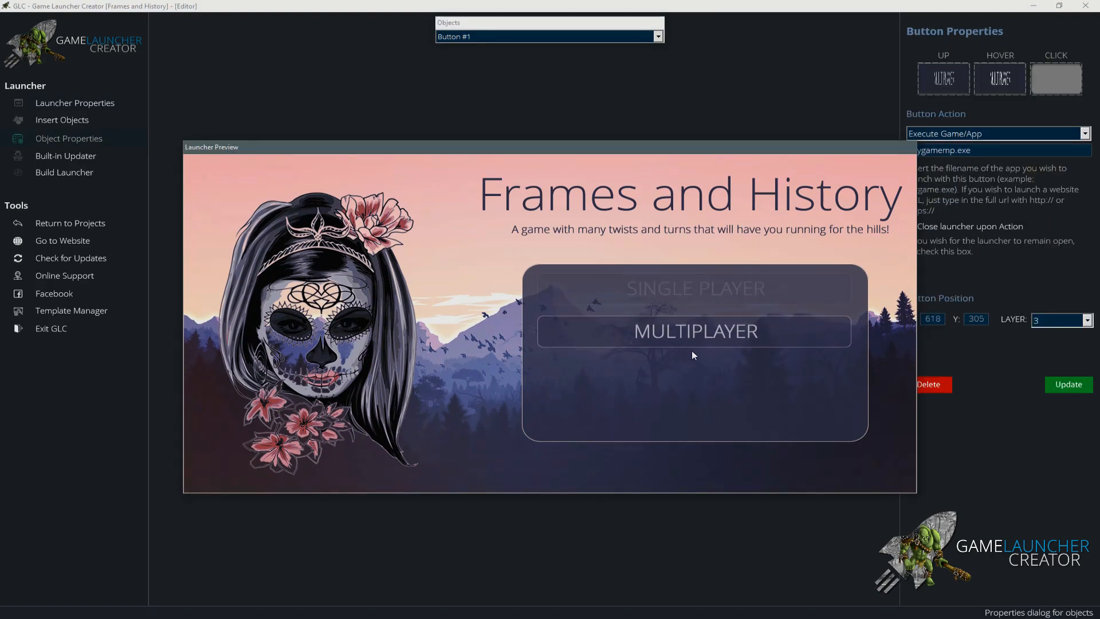
key("Left")
key("Left")
key("Left")
key("Left")
key("Left")
key("Left")
key("Left")
key("Left")
key("Left")
key("Left")
key("Right")
key("Right")
key("Right")
key("Right")
key("Right")
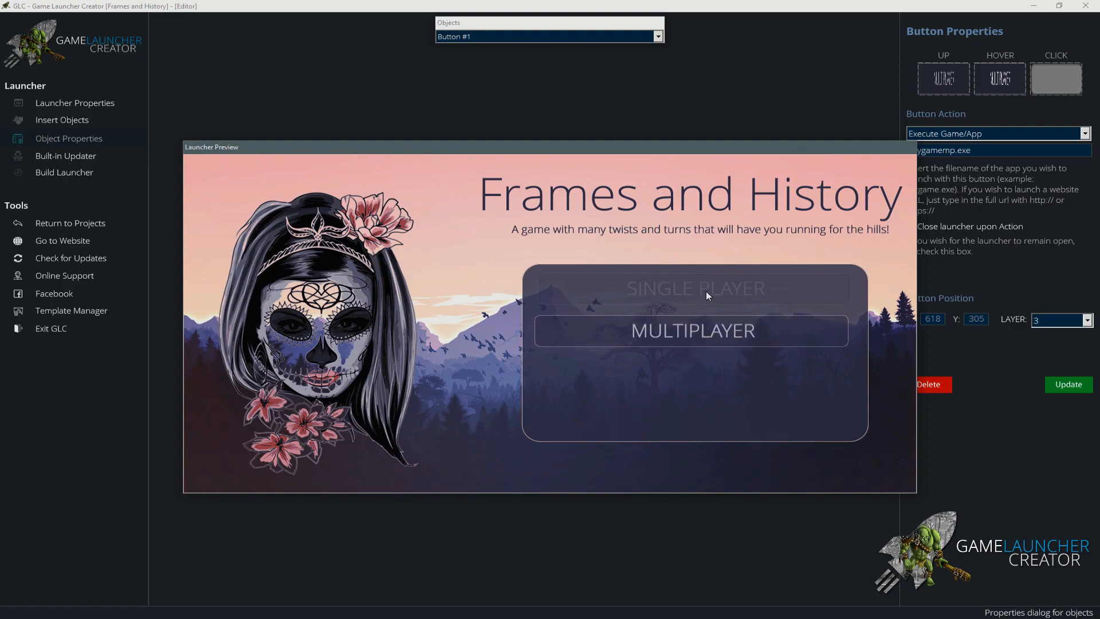
key("Right")
key("Right")
key("Right")
key("Right")
key("Right")
key("Right")
key("Up")
key("Up")
key("Up")
key("Right")
key("Right")
key("Up")
key("Up")
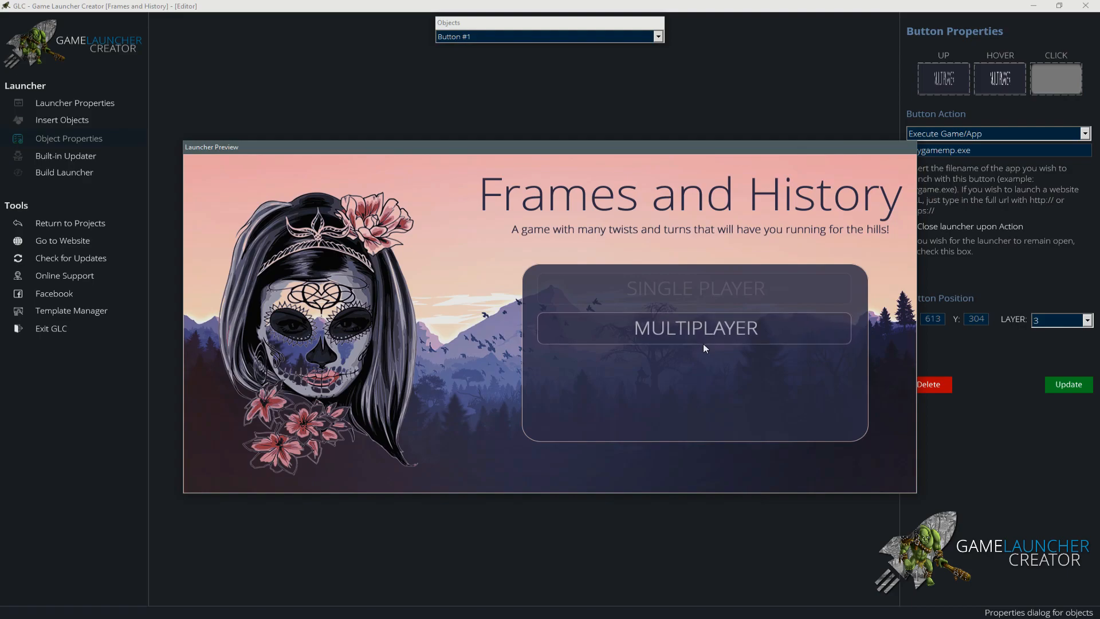
key("Left")
key("Left")
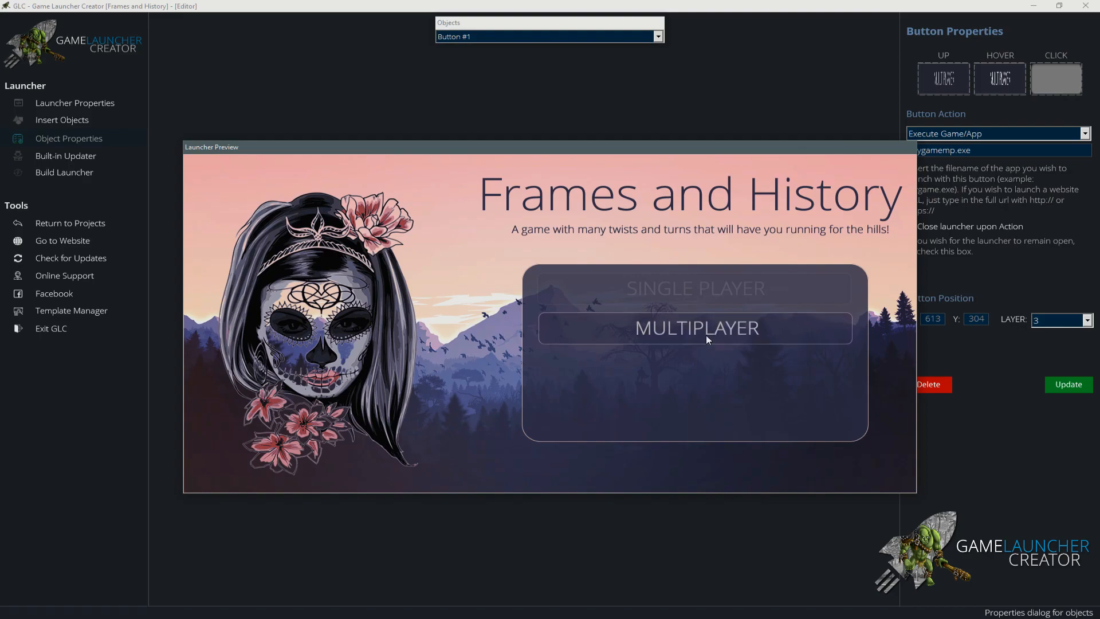
key("Down")
key("Down")
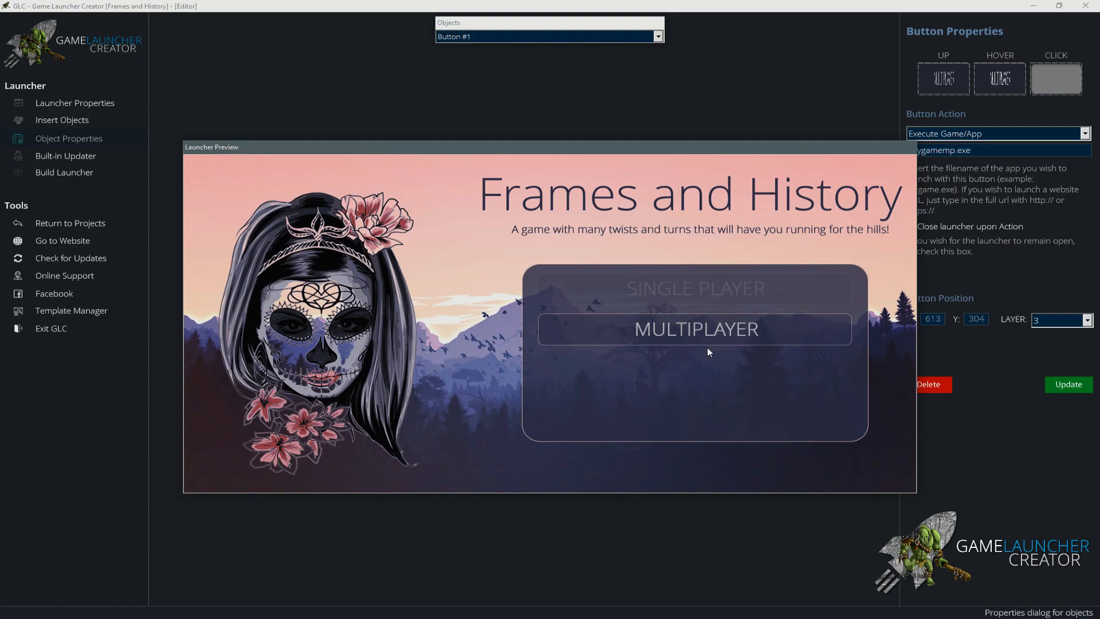
left_click(504, 263)
Insert a third button at about X 259, Y 231, with go0.png as its up image and go1.png as its hover image.
left_click_drag(567, 146, 540, 158)
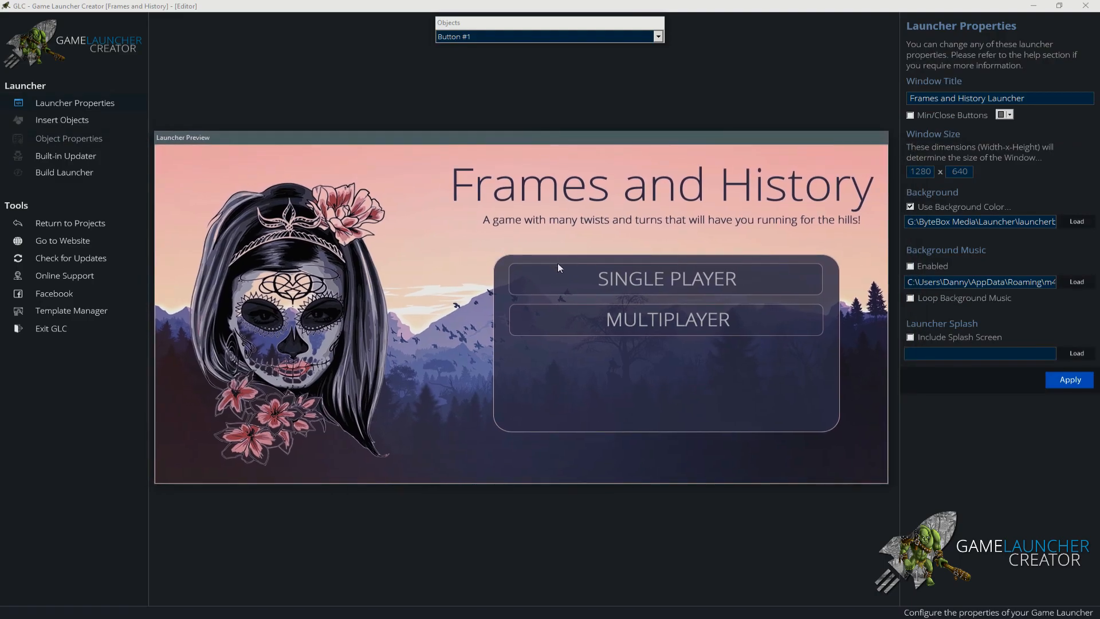
left_click(62, 120)
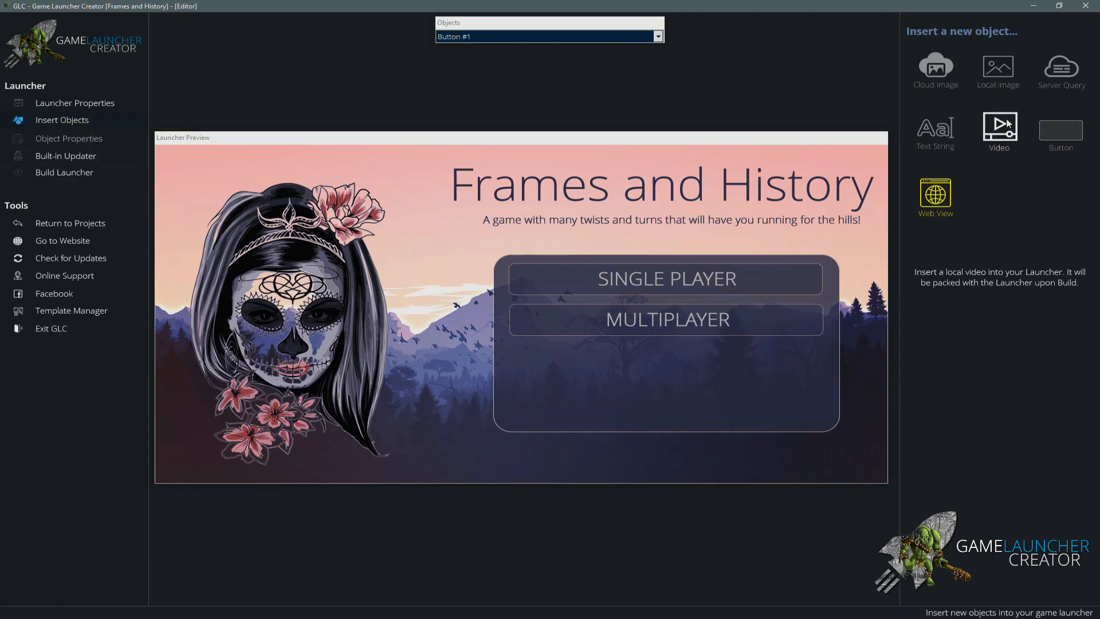
left_click(1061, 131)
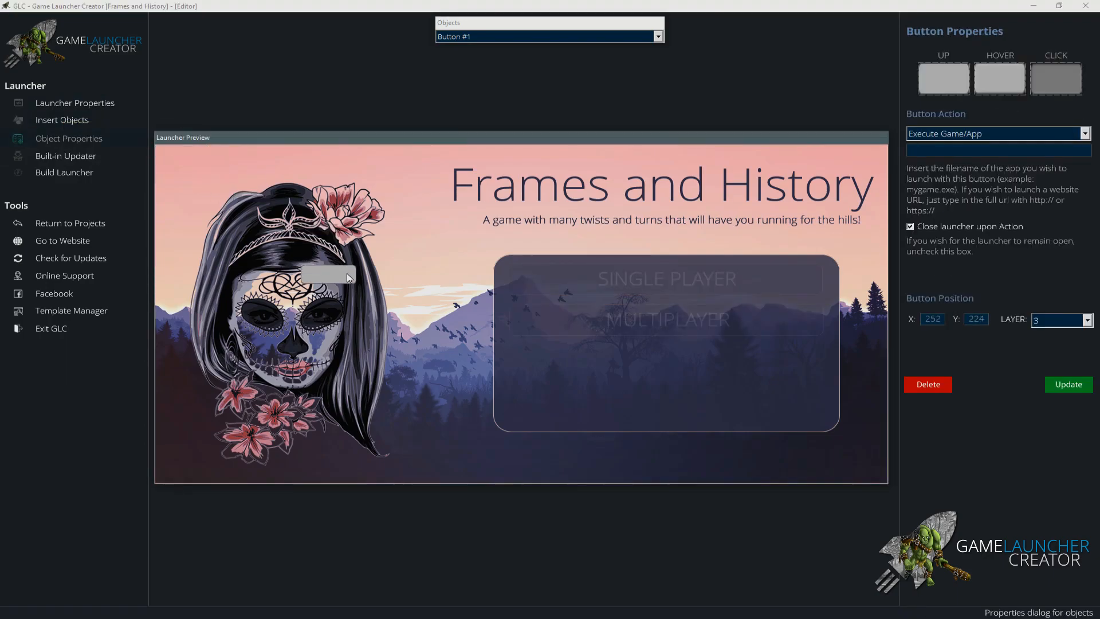
left_click(943, 78)
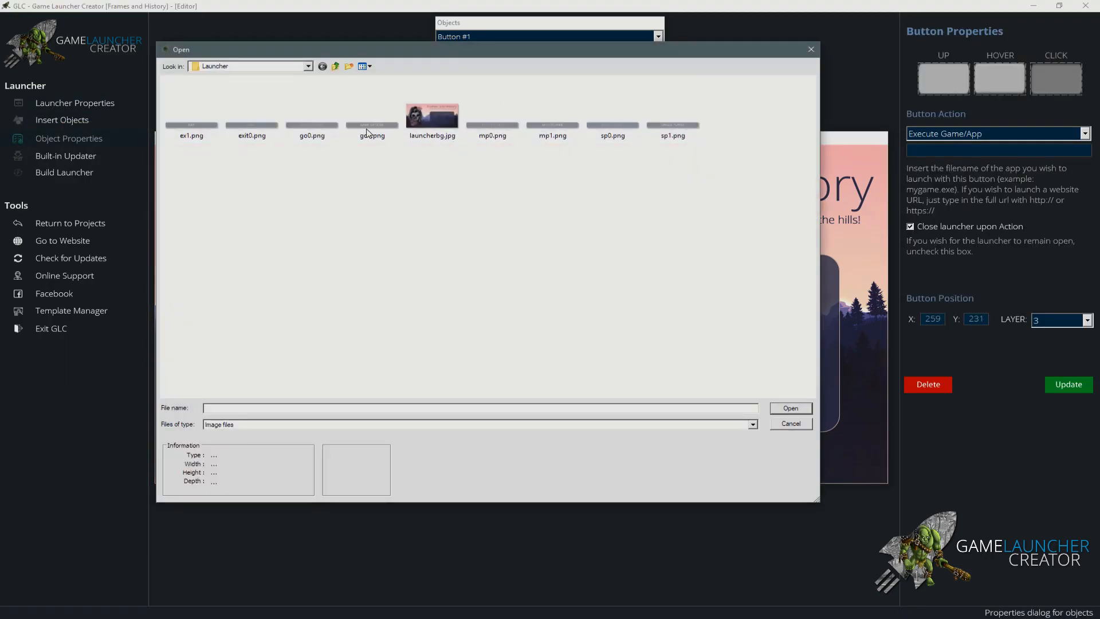
double_click(312, 129)
left_click(1000, 78)
double_click(375, 129)
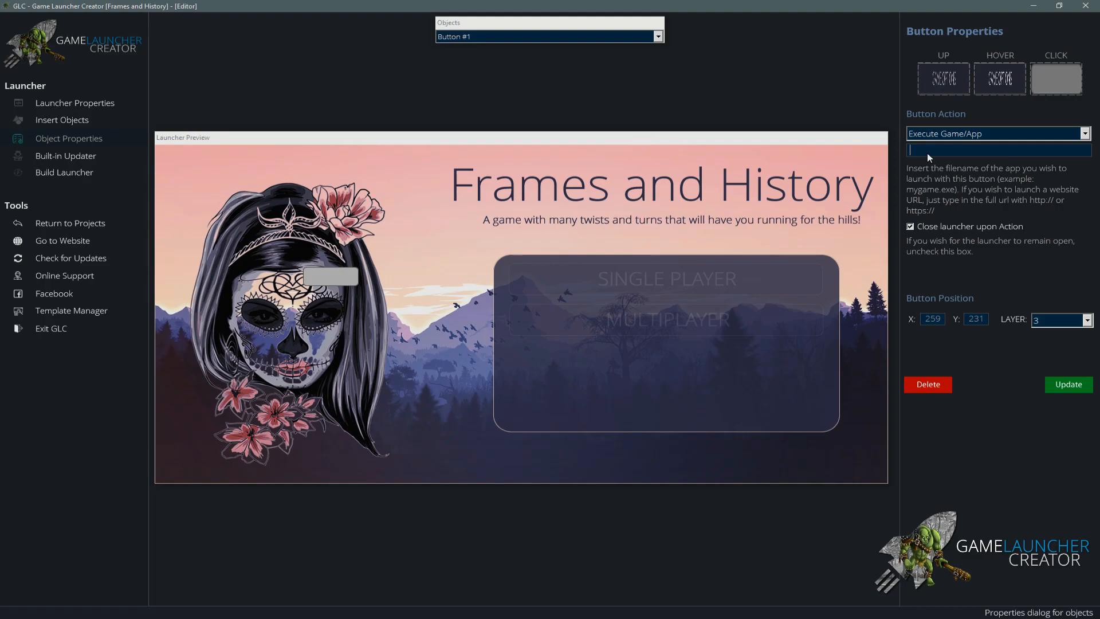
Set the third button to execute options.exe, update it, and place it below MULTIPLAYER at about X 619, Y 379.
left_click(927, 152)
type("options.exe")
left_click(1070, 390)
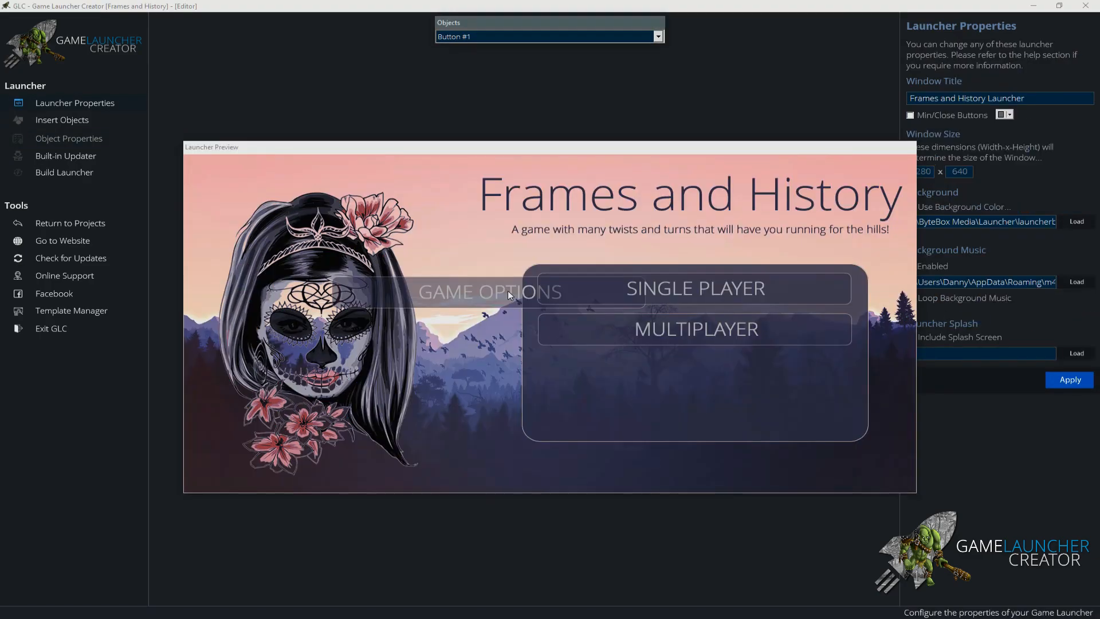
left_click_drag(508, 290, 717, 372)
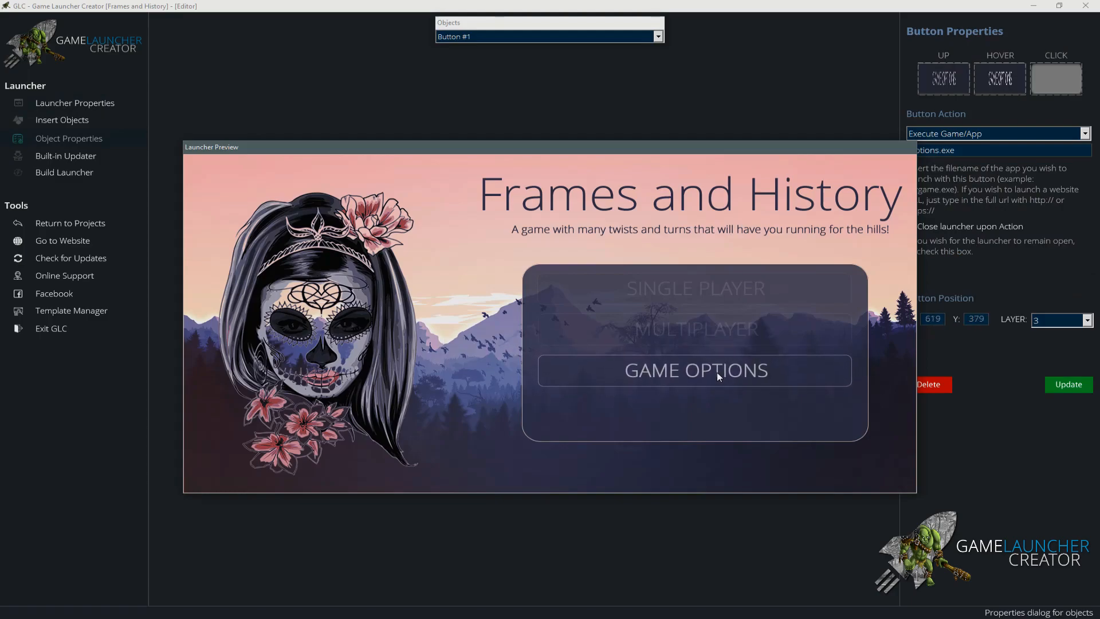
left_click(709, 394)
Insert a fourth button beside the dark panel at about X 467, Y 389 and set its action to End Launcher (Exit).
left_click(67, 121)
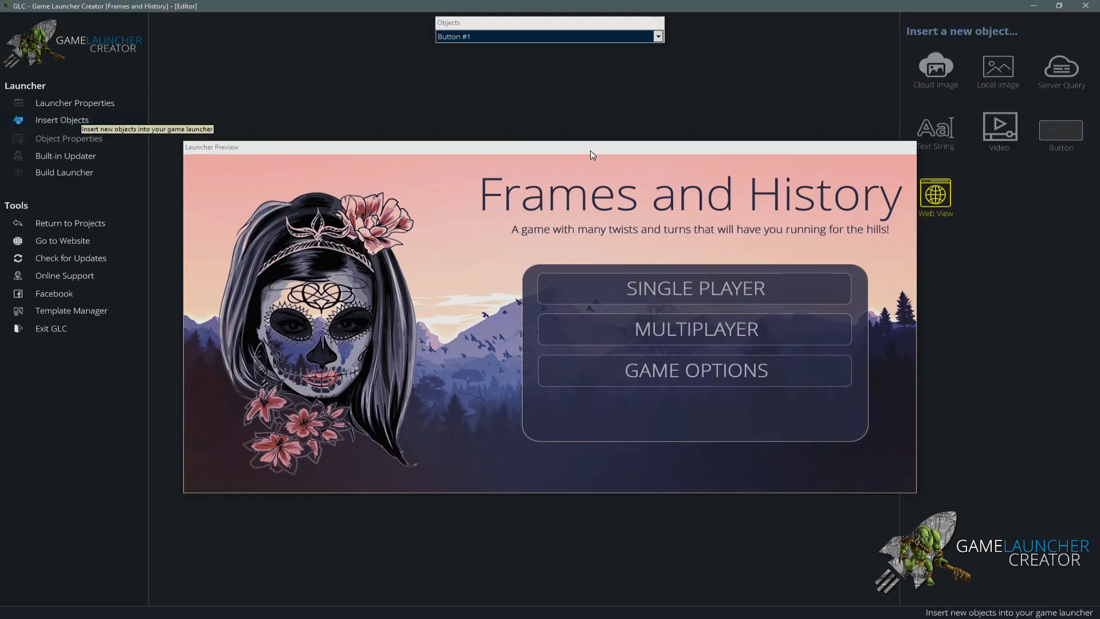
left_click(1036, 147)
left_click_drag(218, 166, 484, 372)
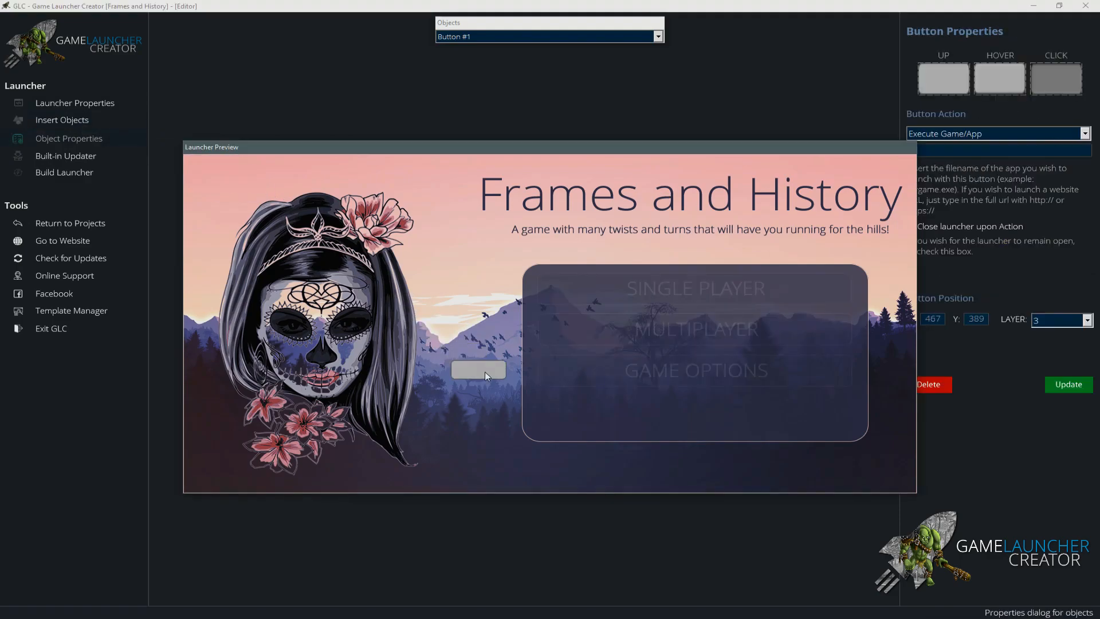
left_click(980, 136)
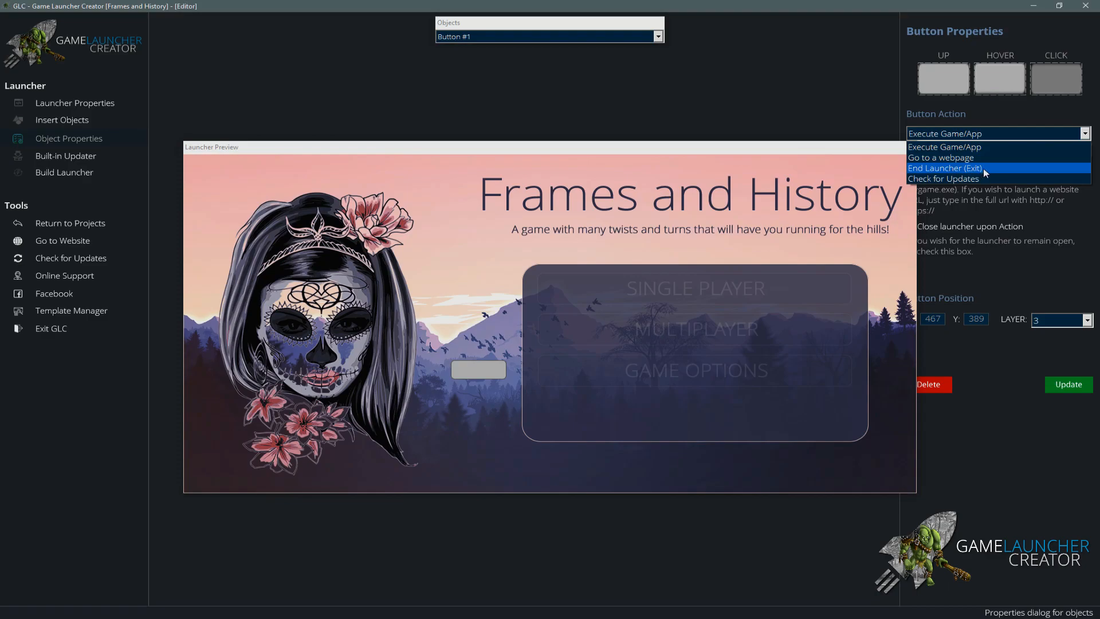
left_click(984, 169)
Assign exit0.png as the fourth button's up image and ex1.png as its hover image.
left_click(957, 85)
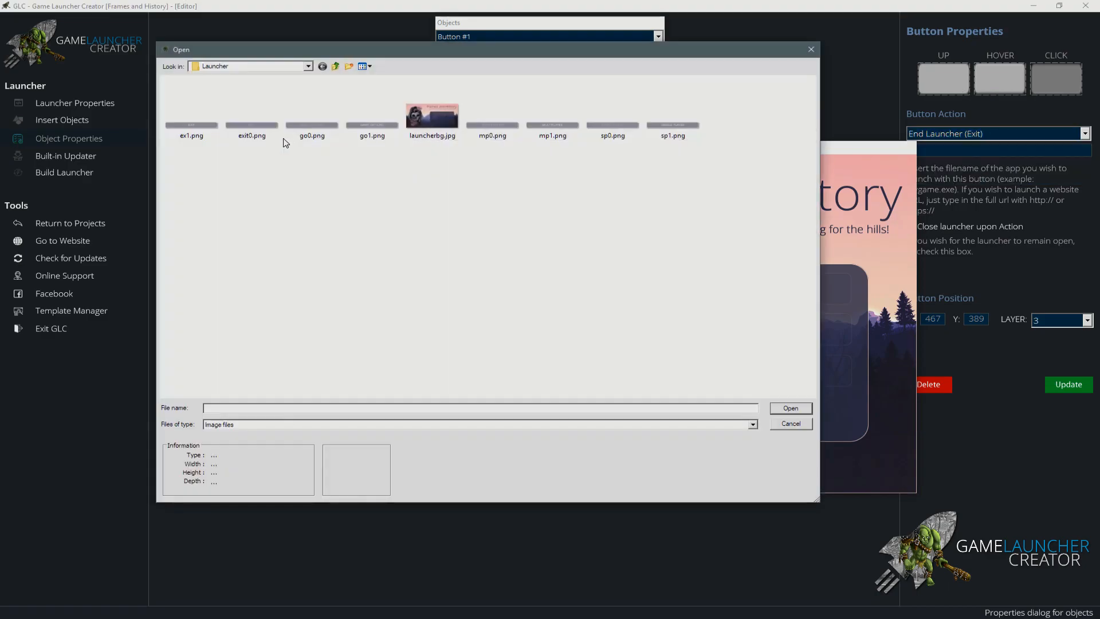
left_click(219, 135)
double_click(251, 132)
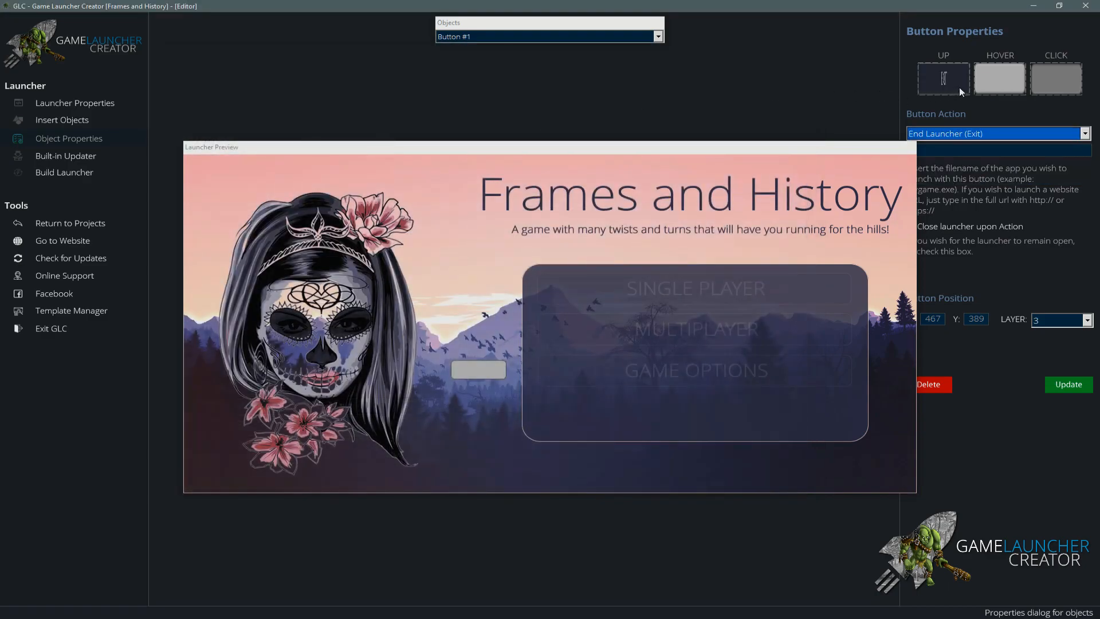
left_click(1000, 78)
double_click(432, 122)
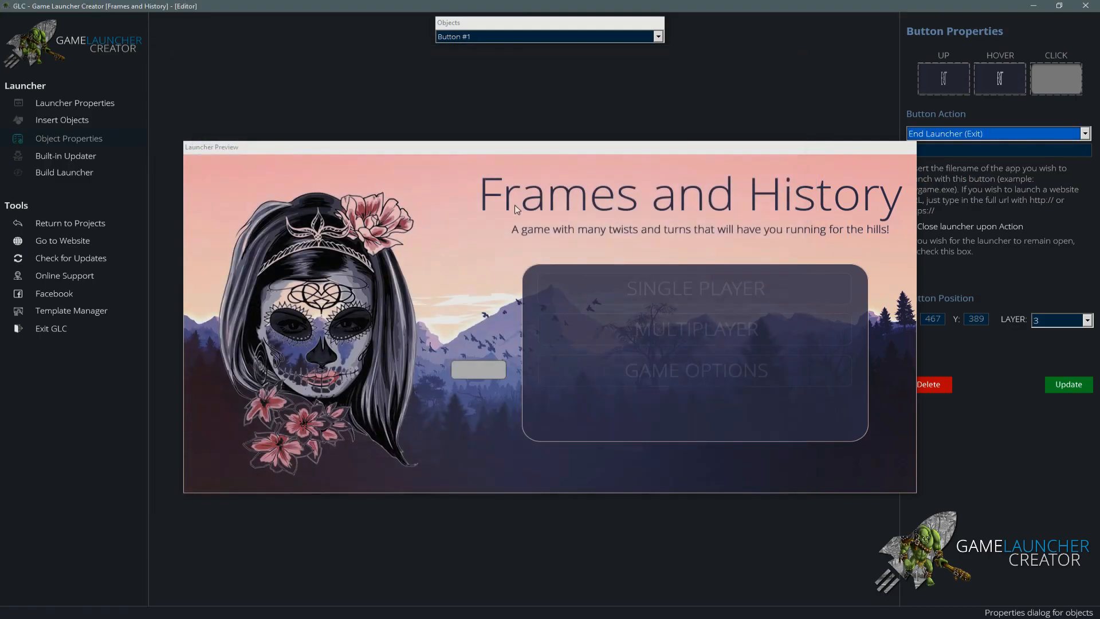
Update the fourth button and place EXIT below GAME OPTIONS in the dark panel, aligned with the other buttons.
left_click(1072, 384)
left_click_drag(521, 384, 608, 417)
left_click(501, 377)
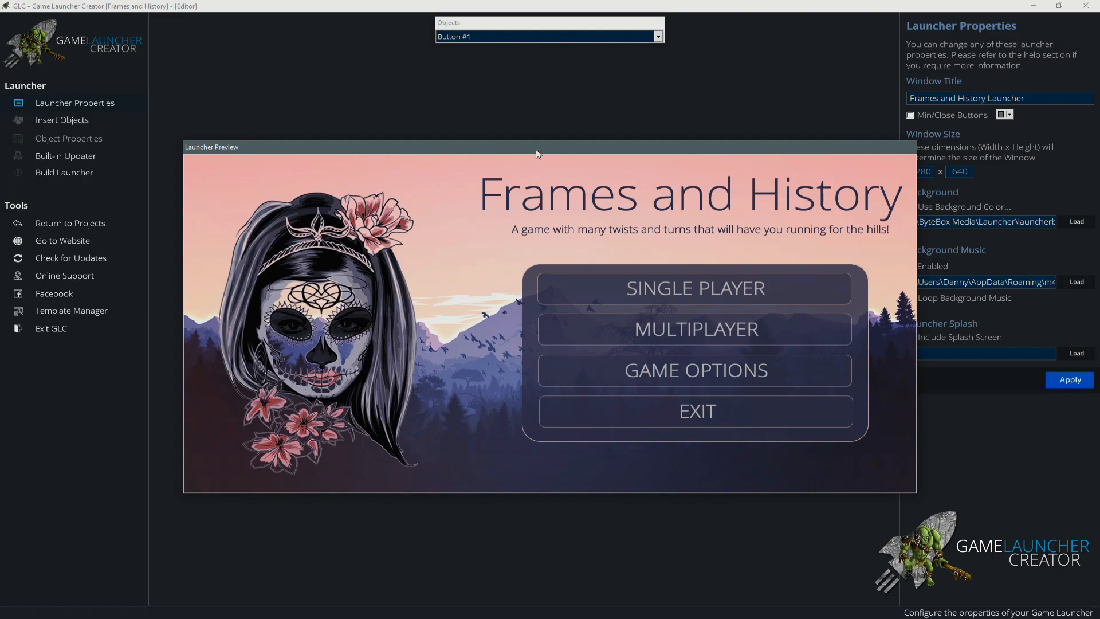
left_click_drag(536, 150, 505, 135)
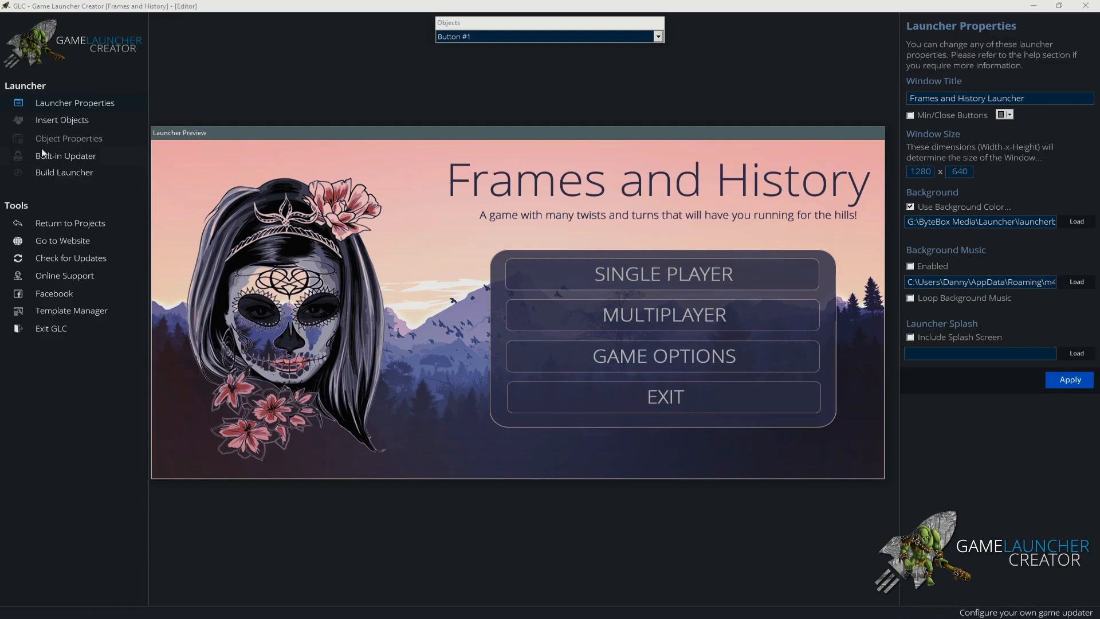
Build the launcher under the filename launcher and run the exported launcher.exe from the build folder.
left_click(118, 158)
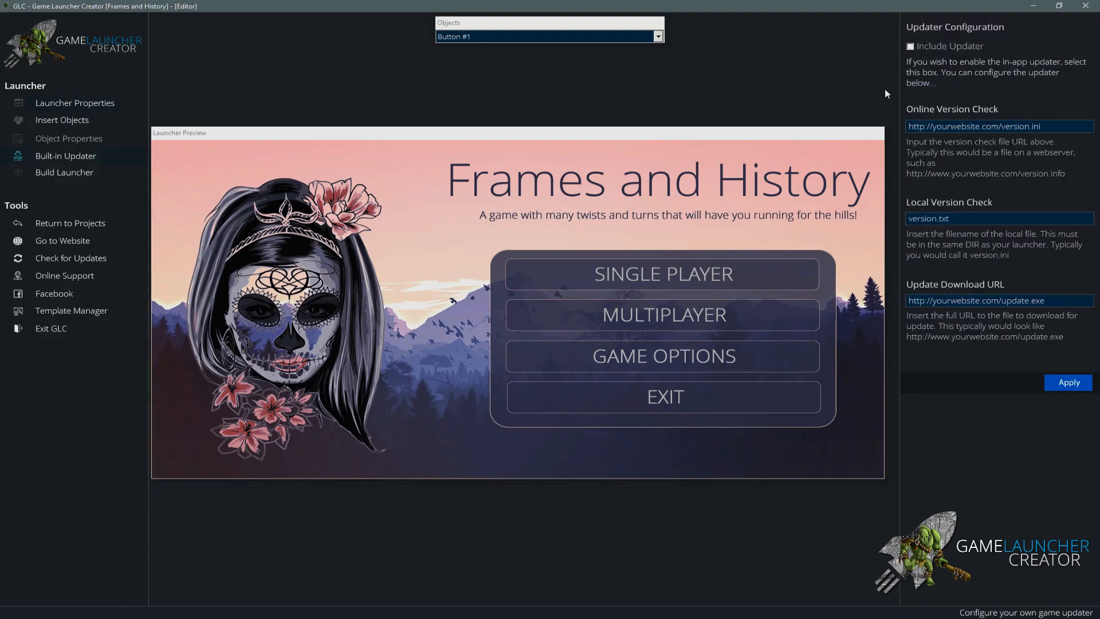
left_click(104, 175)
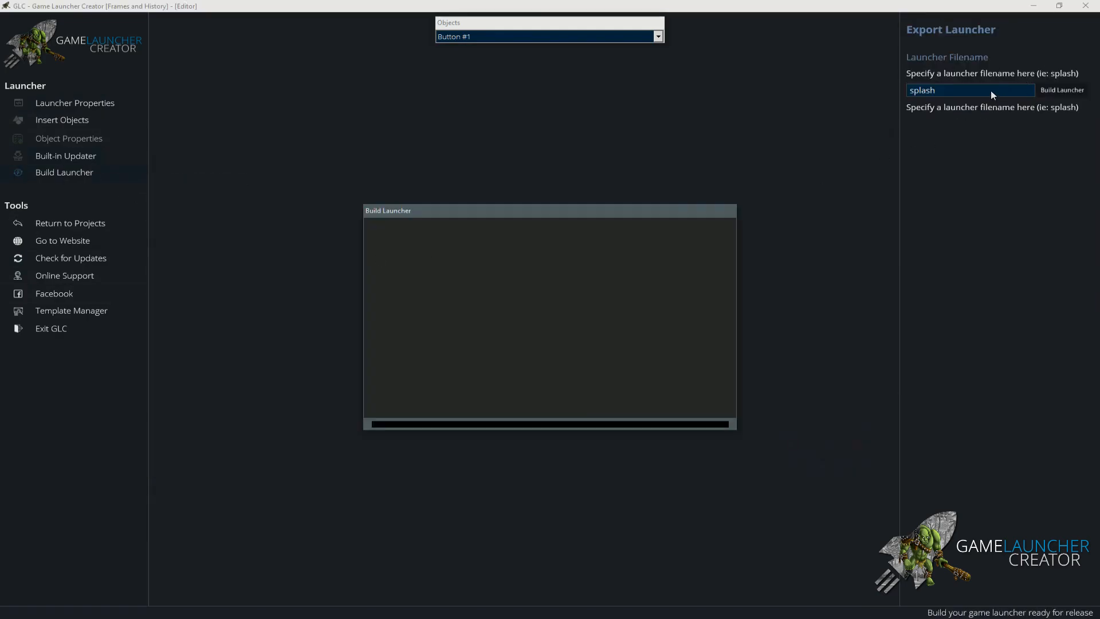
type("launcher")
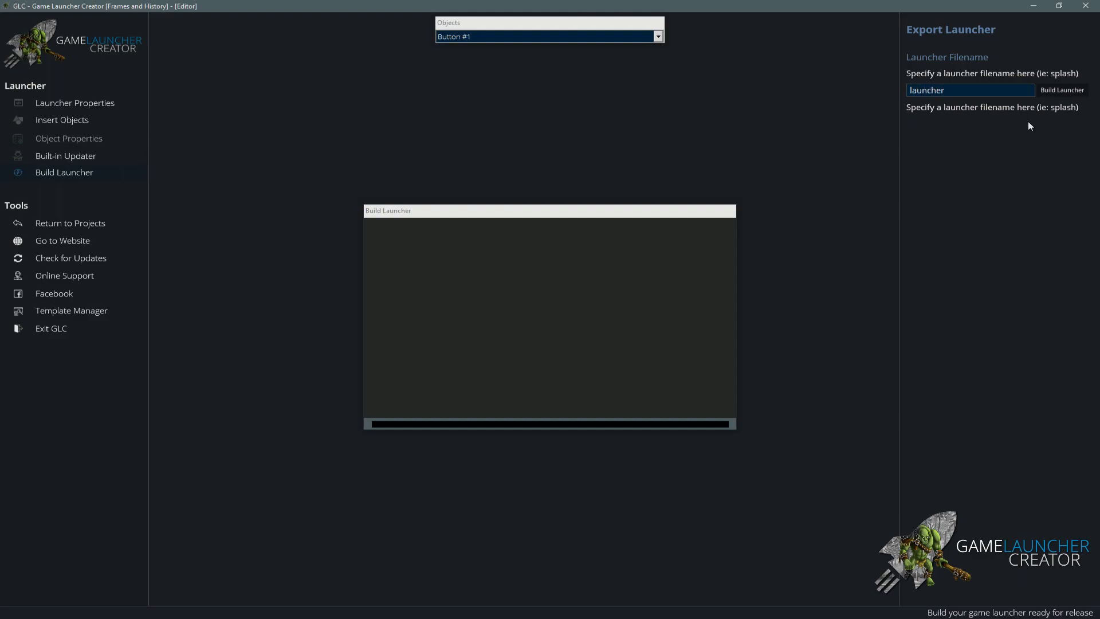
left_click(1063, 91)
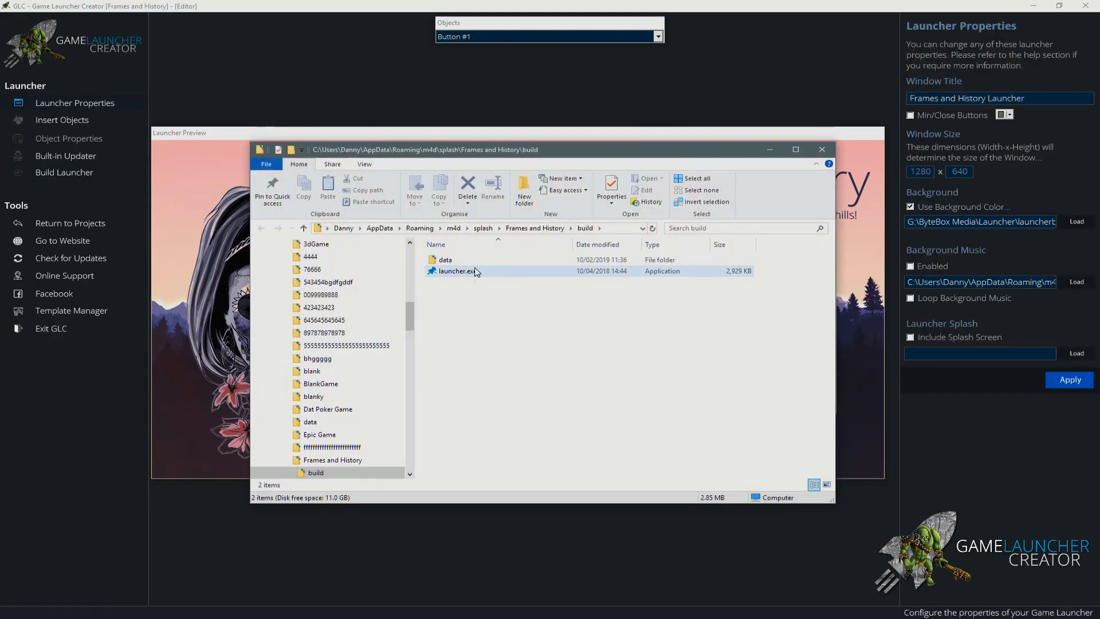
double_click(475, 272)
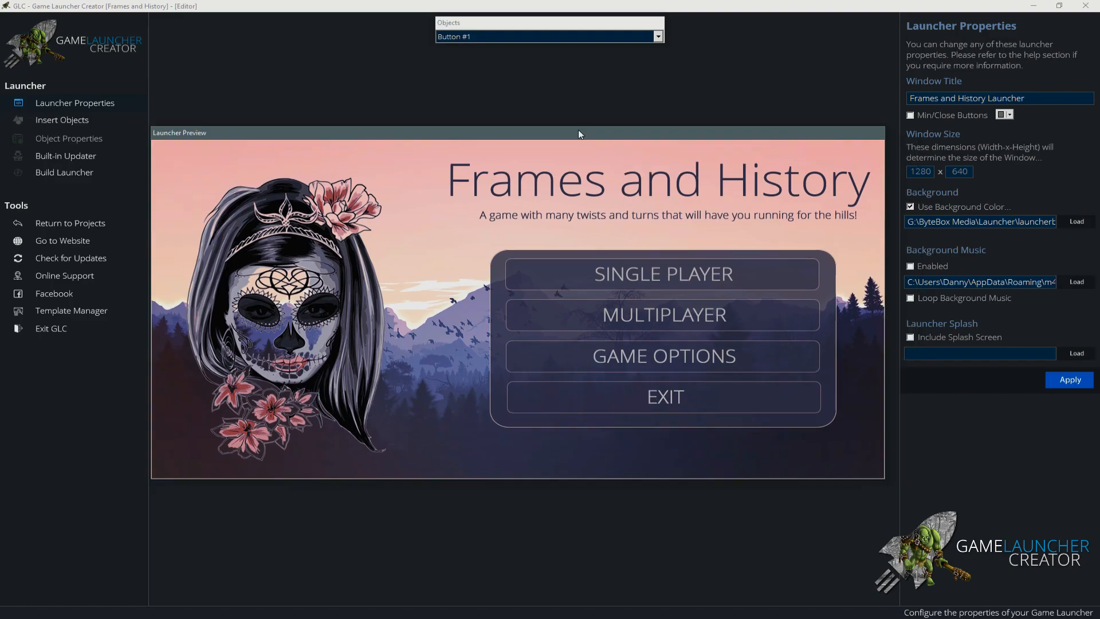
left_click_drag(579, 129, 584, 132)
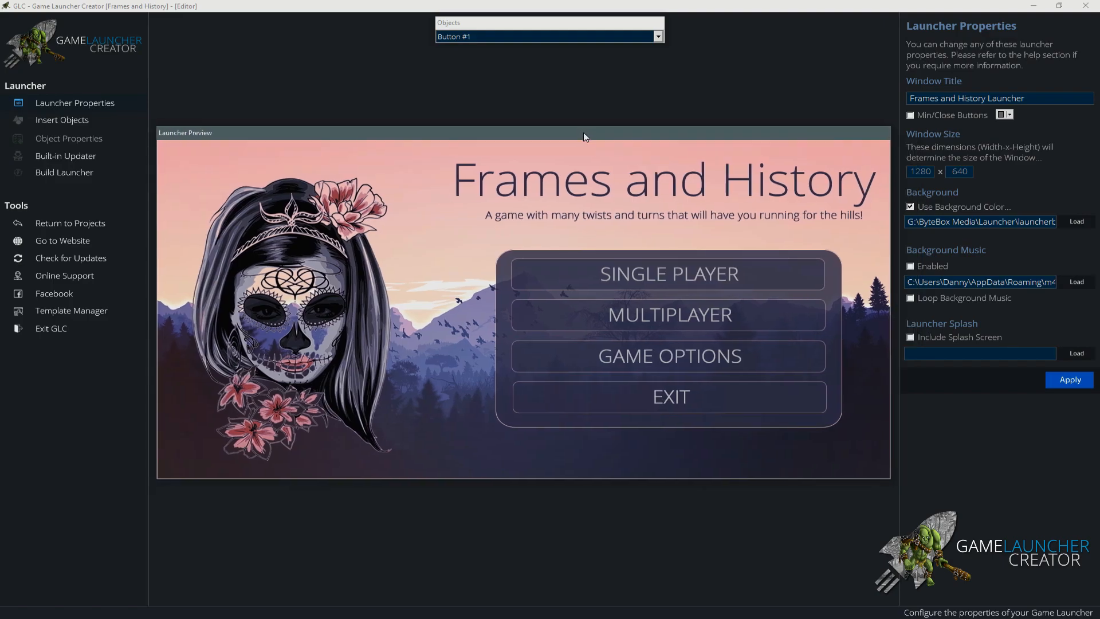
left_click(91, 121)
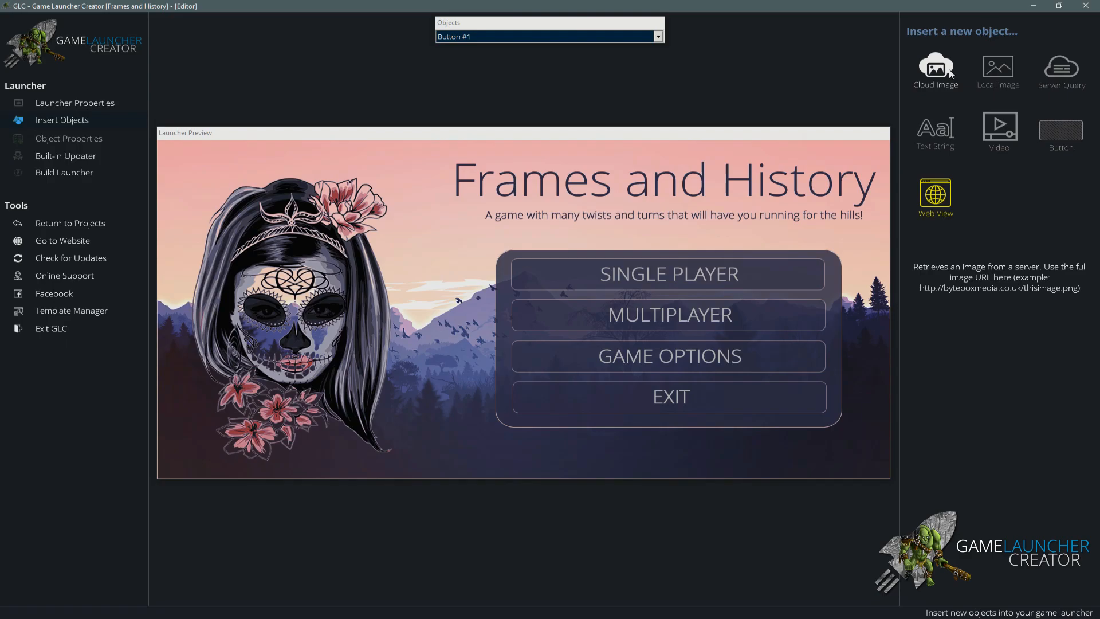
left_click(56, 109)
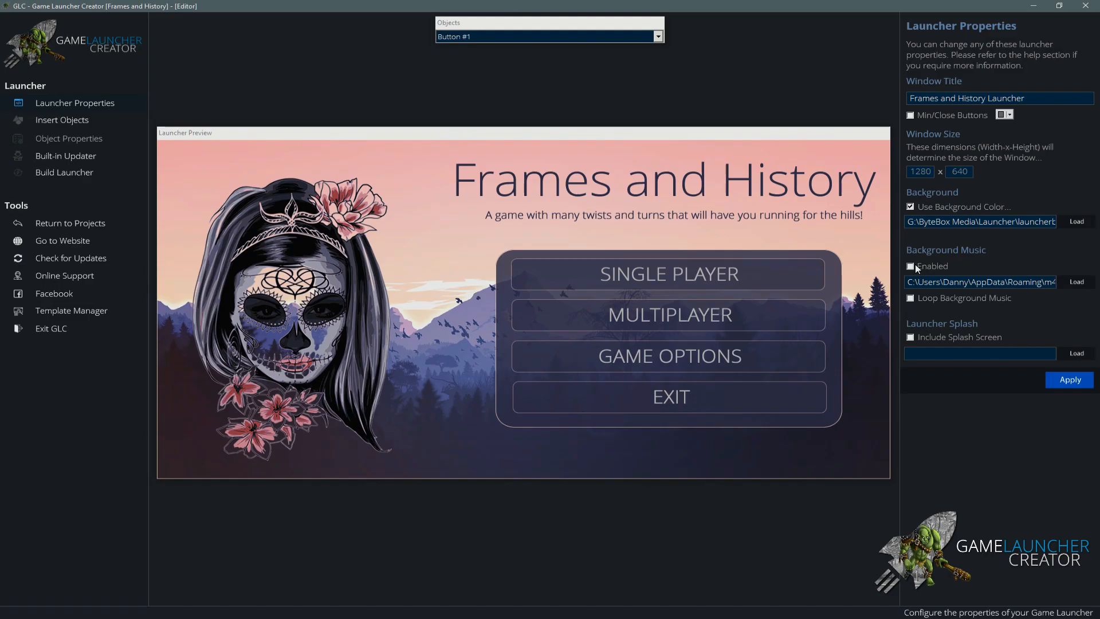
left_click(523, 132)
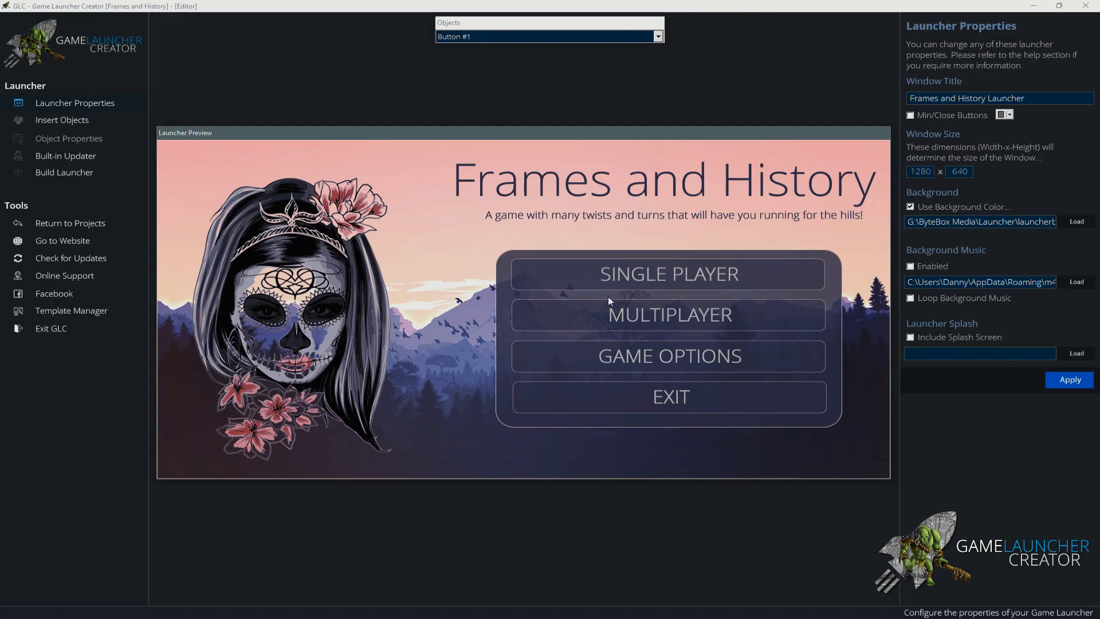
left_click(910, 298)
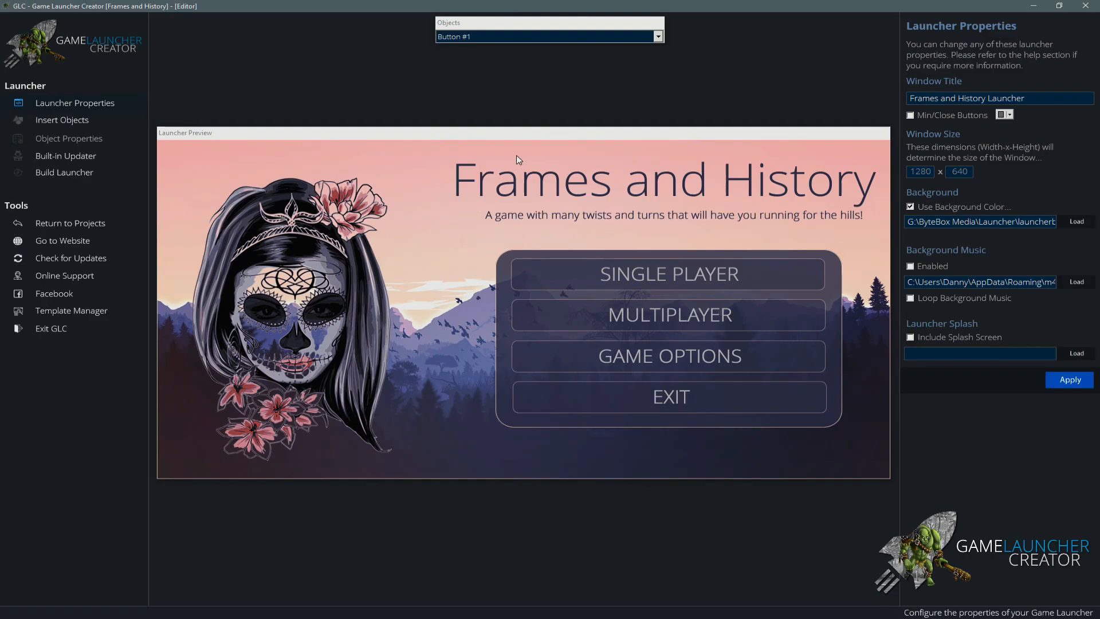
left_click(532, 136)
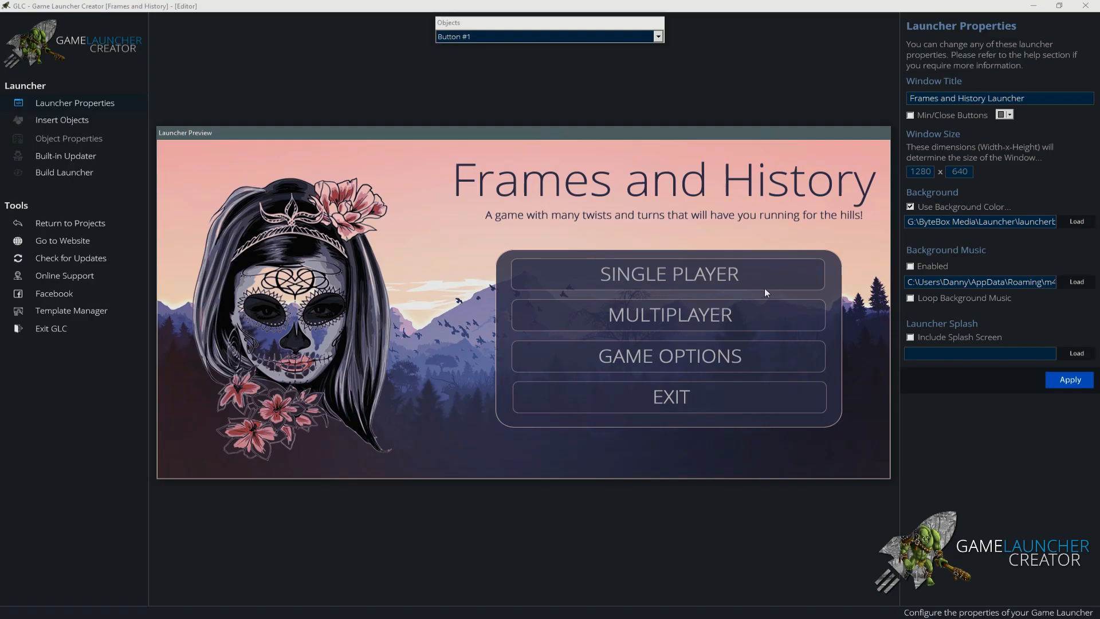
Insert a Cloud Image object and place it over the character's head at about X 185, Y 139.
left_click(92, 118)
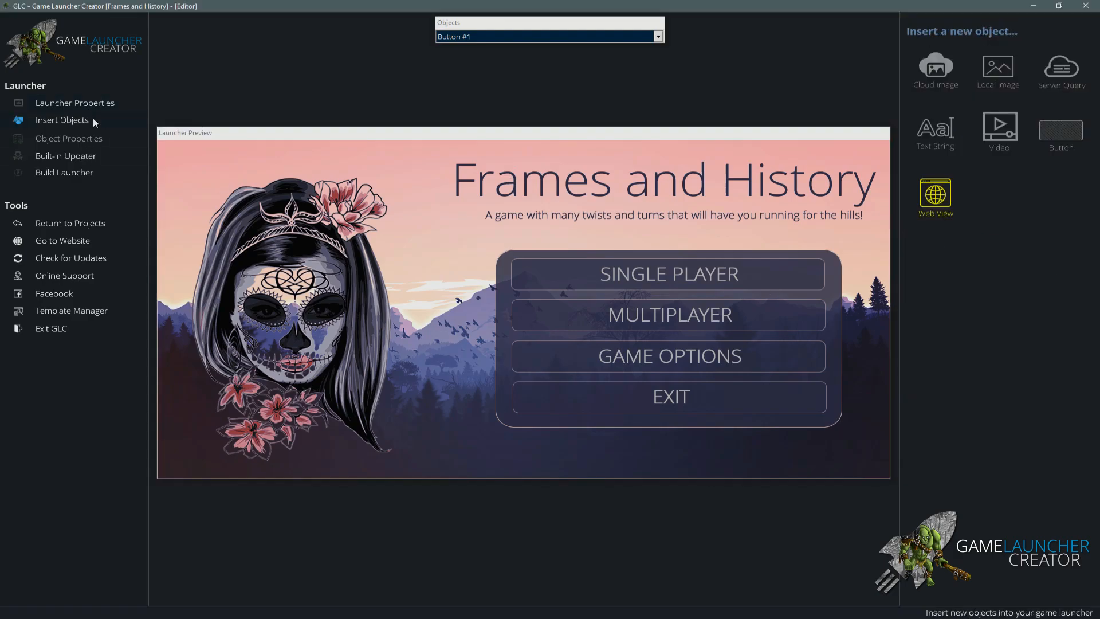
left_click(940, 80)
left_click_drag(273, 171, 375, 258)
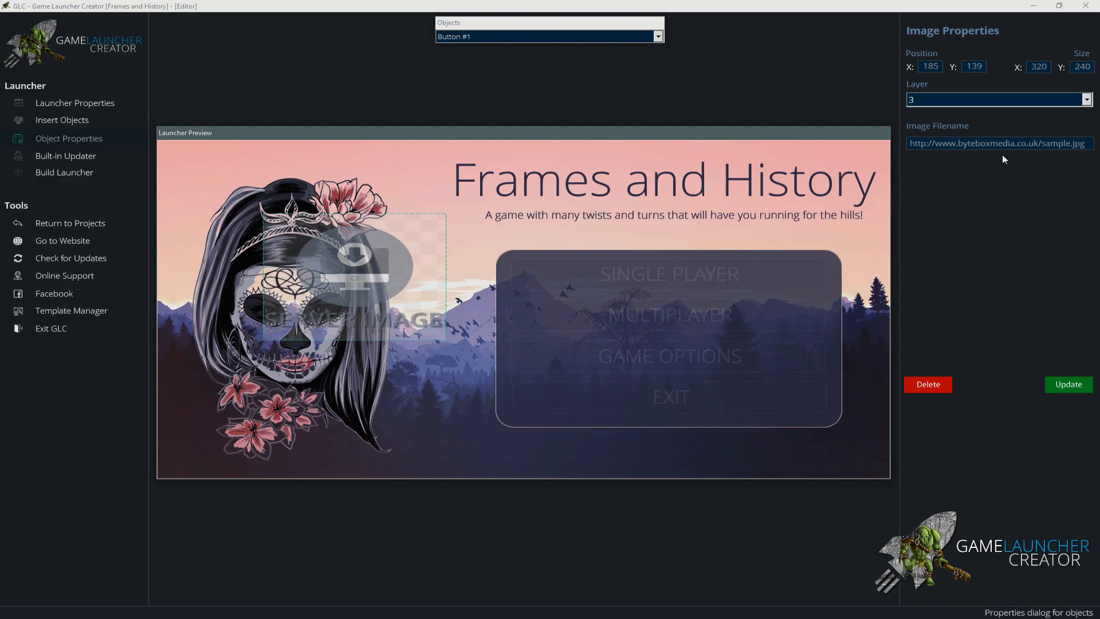
Move the cloud image over the character's hair to about X 62, Y 36, and delete it from the launcher.
left_click_drag(1083, 145, 909, 140)
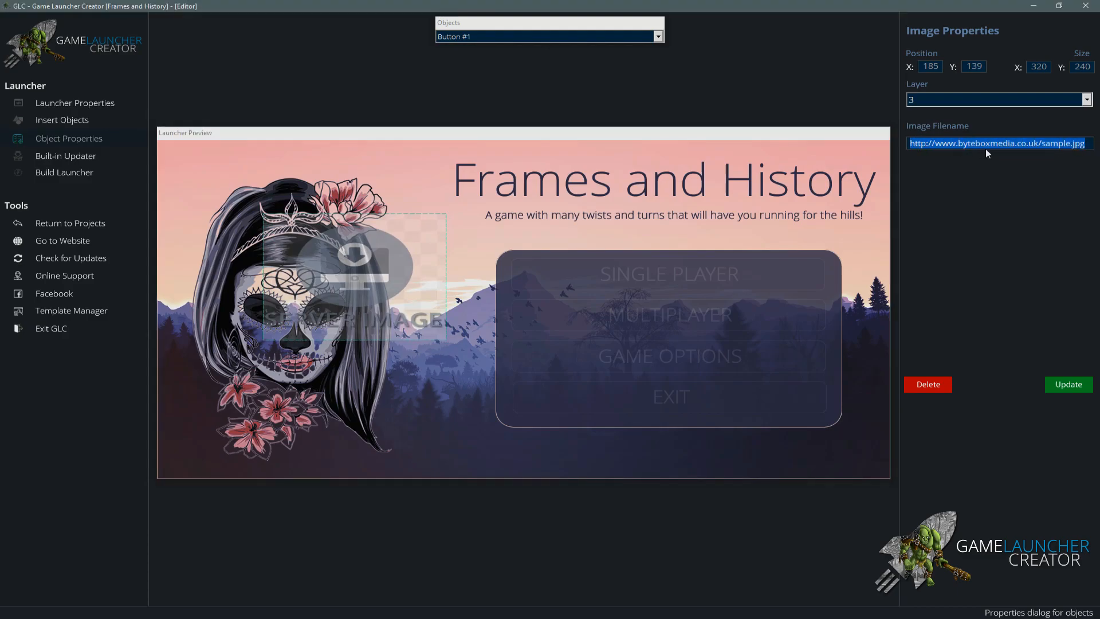
left_click_drag(383, 287, 347, 273)
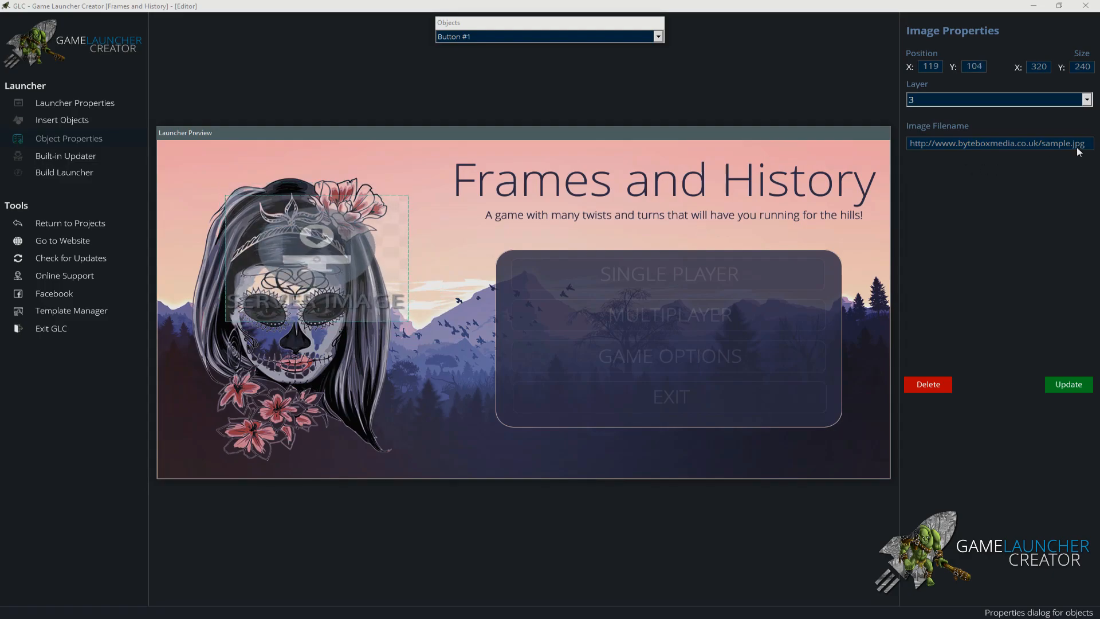
left_click_drag(1089, 146, 940, 147)
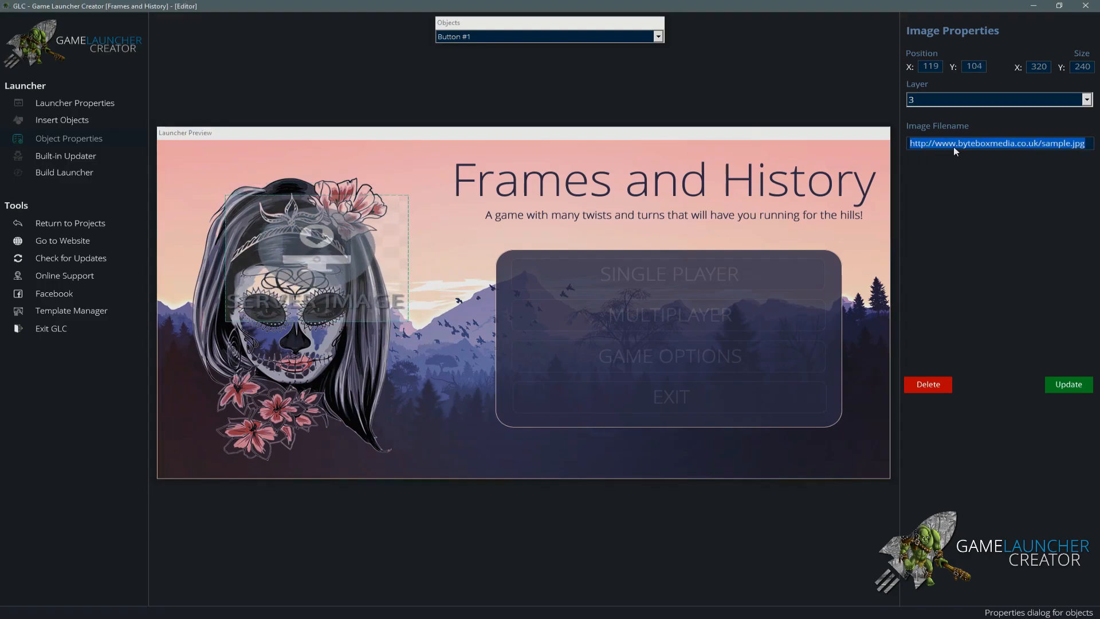
left_click_drag(314, 269, 293, 265)
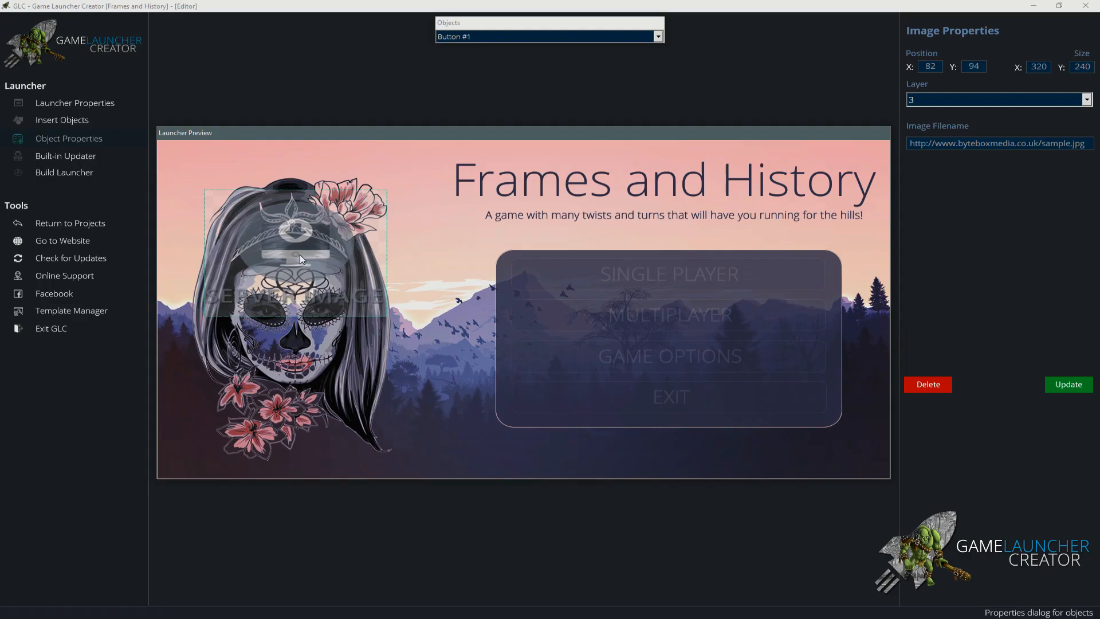
left_click_drag(301, 255, 319, 210)
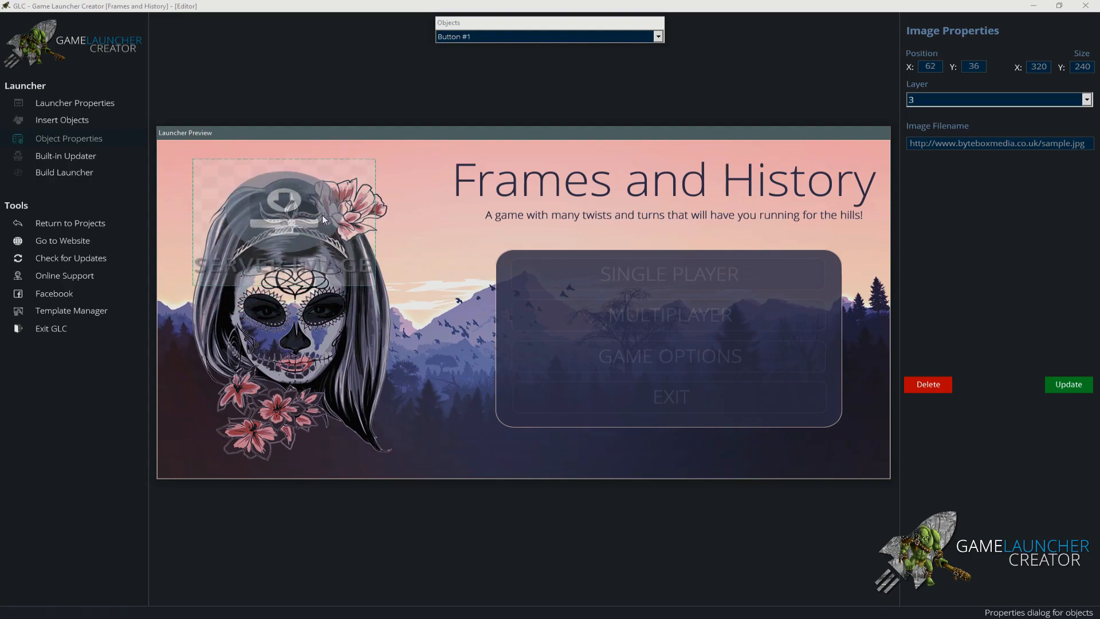
left_click(939, 387)
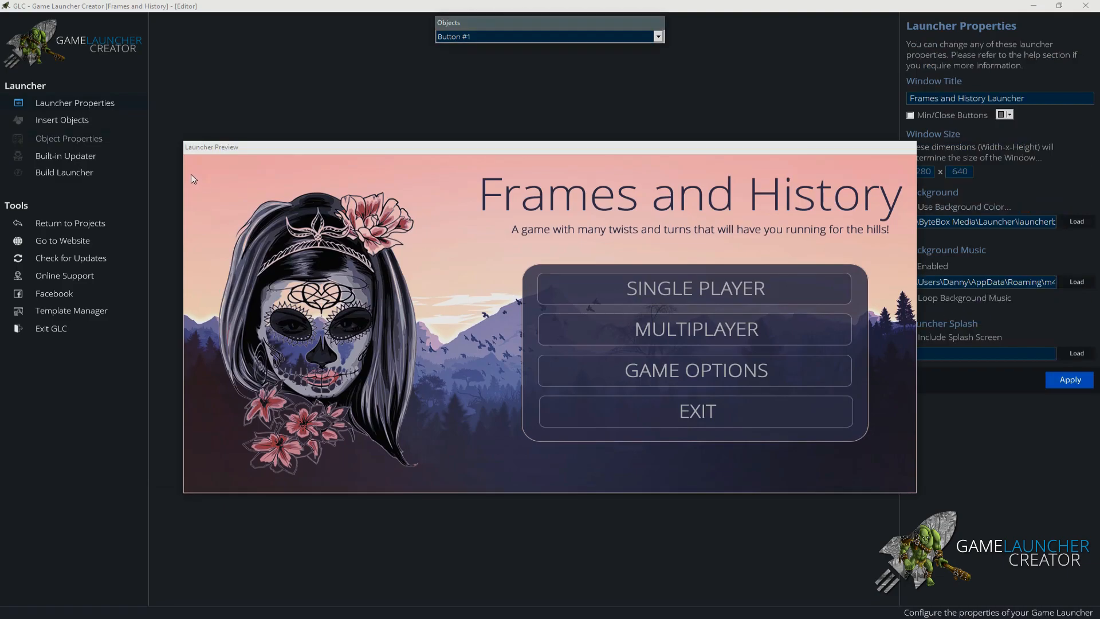
Insert a Local Image object over the character's face at about X 98, Y 211, and delete it.
left_click(109, 128)
left_click_drag(823, 146, 800, 134)
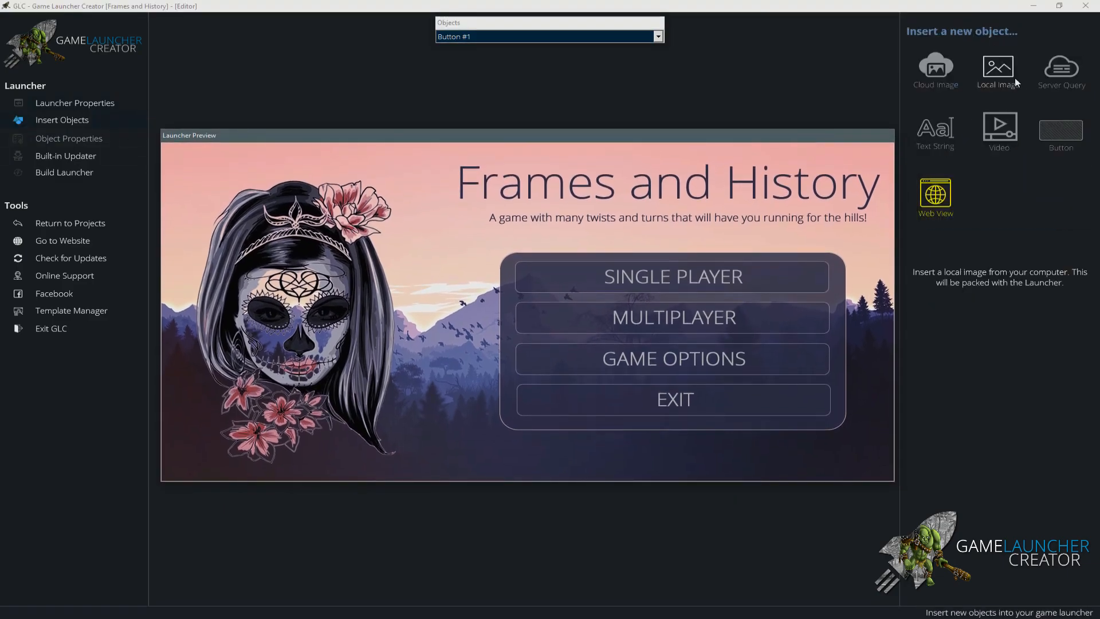
left_click(1000, 81)
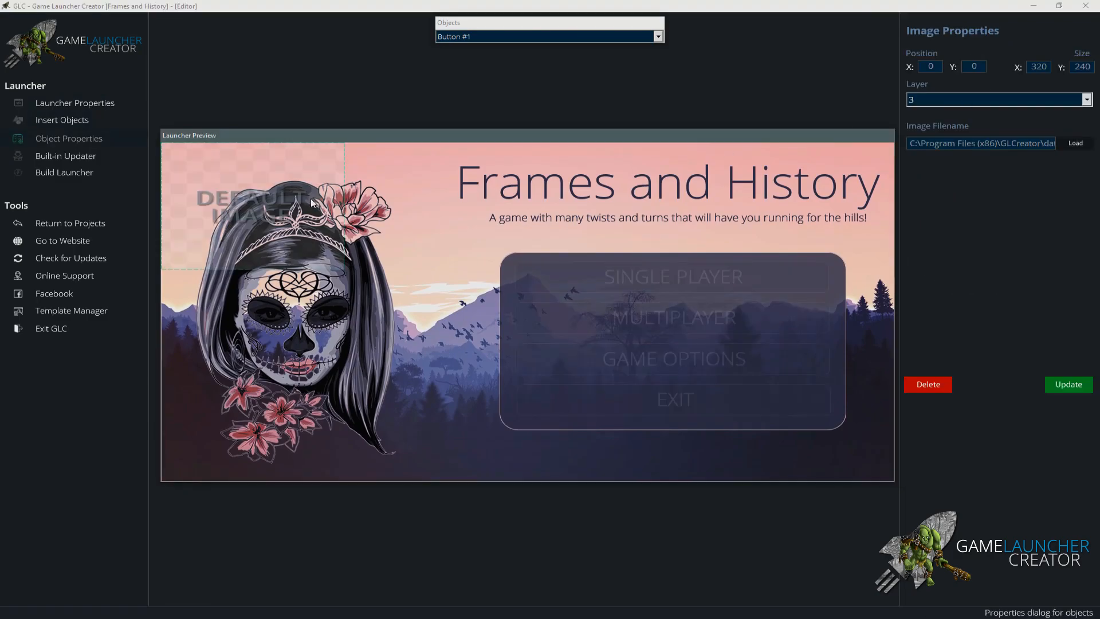
left_click_drag(1002, 145, 1060, 145)
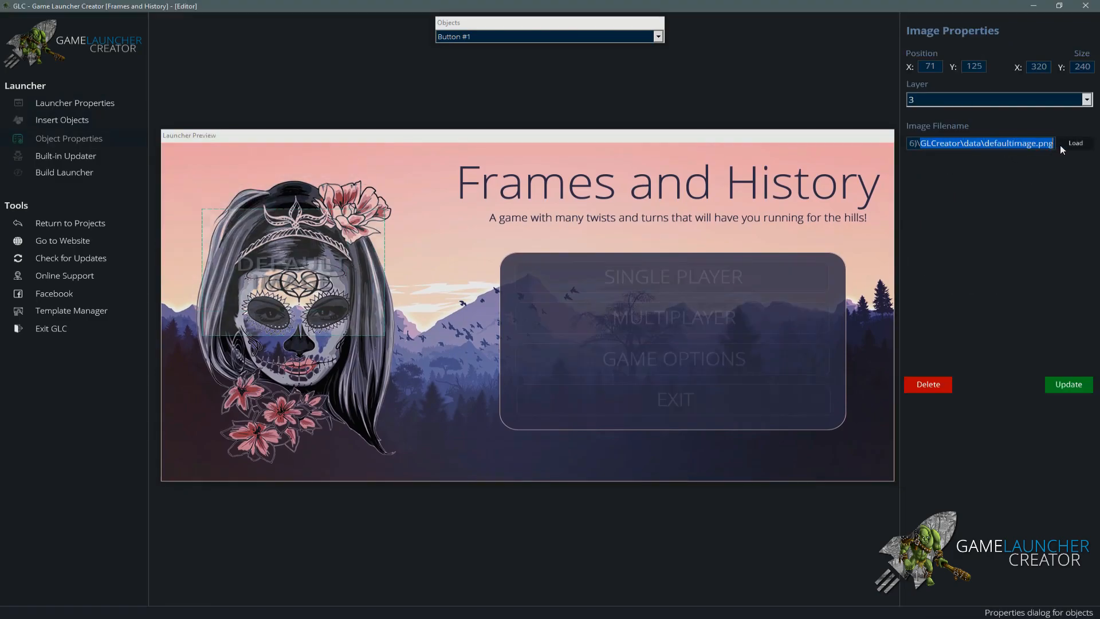
left_click_drag(935, 145, 899, 145)
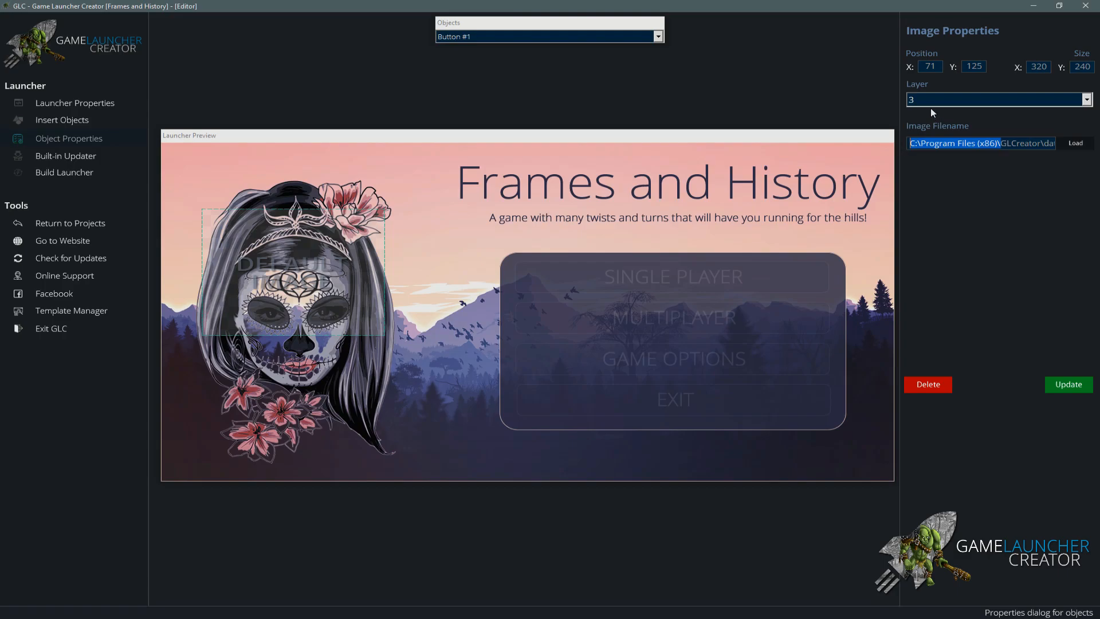
left_click_drag(270, 271, 369, 274)
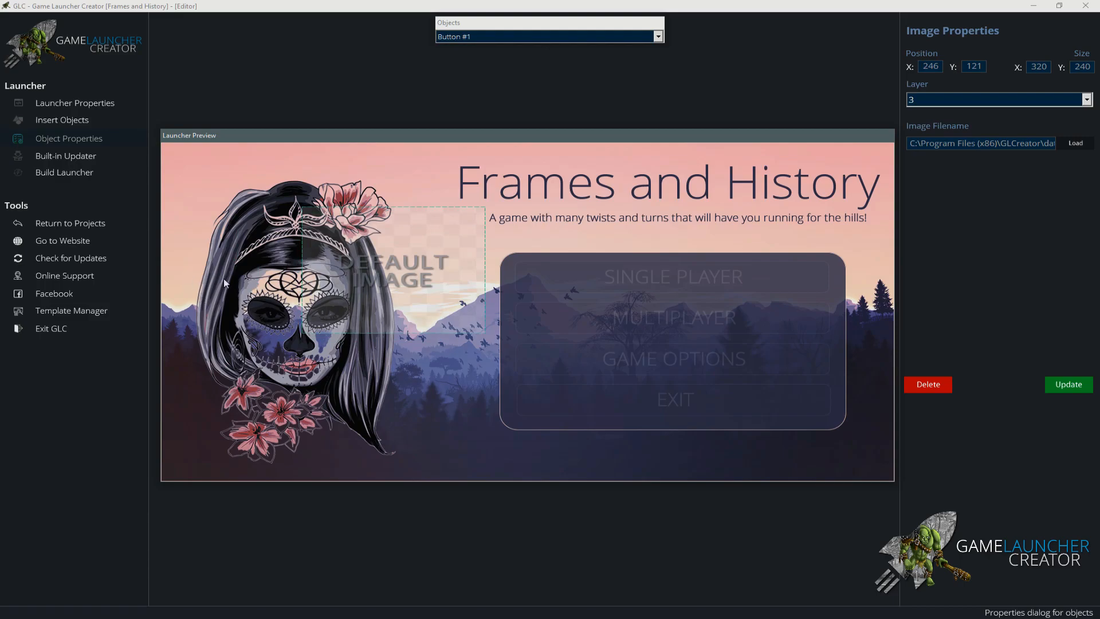
left_click_drag(398, 276, 312, 326)
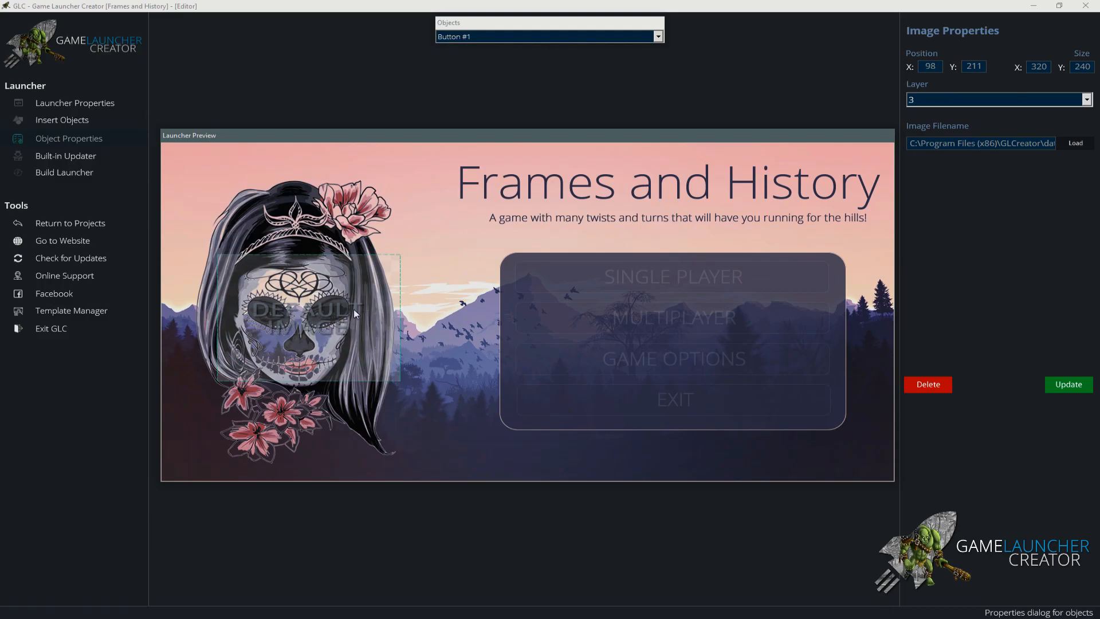
left_click(938, 385)
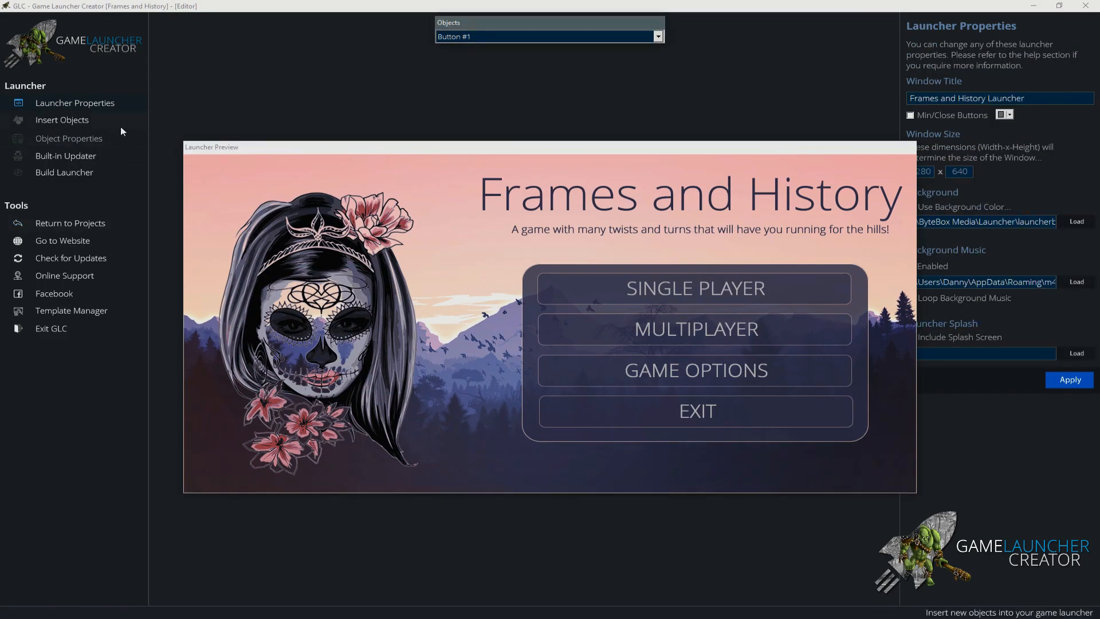
Insert a Text String object below the subtitle at about X 469, Y 156, and delete it.
left_click(122, 129)
mouse_move(764, 147)
left_mouse_down()
mouse_move(726, 134)
mouse_move(771, 131)
left_mouse_up()
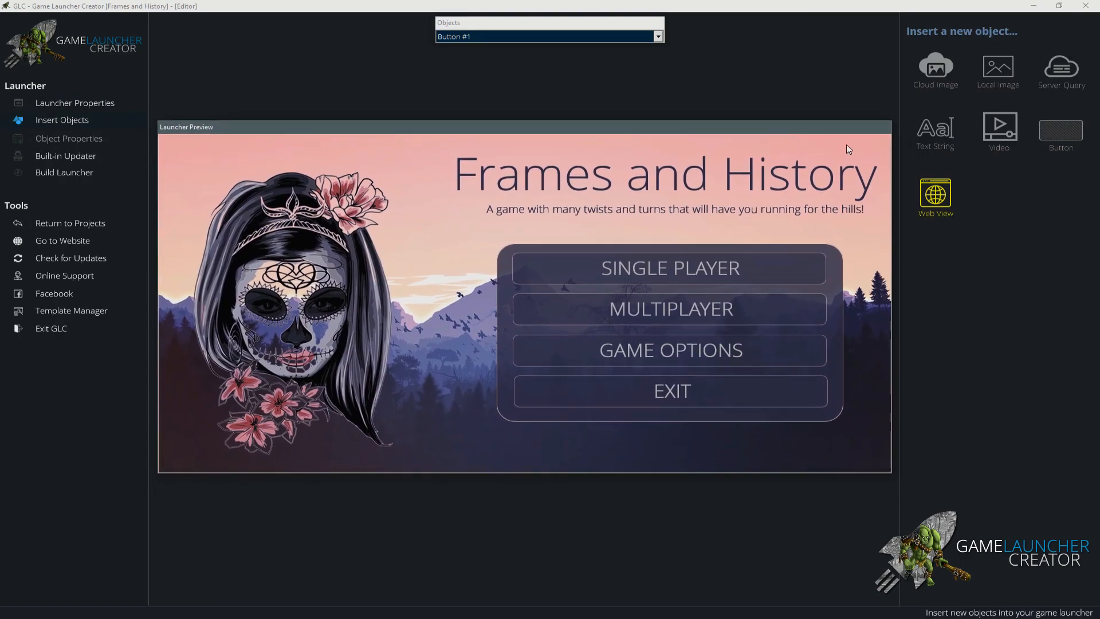
left_click(936, 130)
left_click_drag(212, 147, 491, 230)
left_click(984, 131)
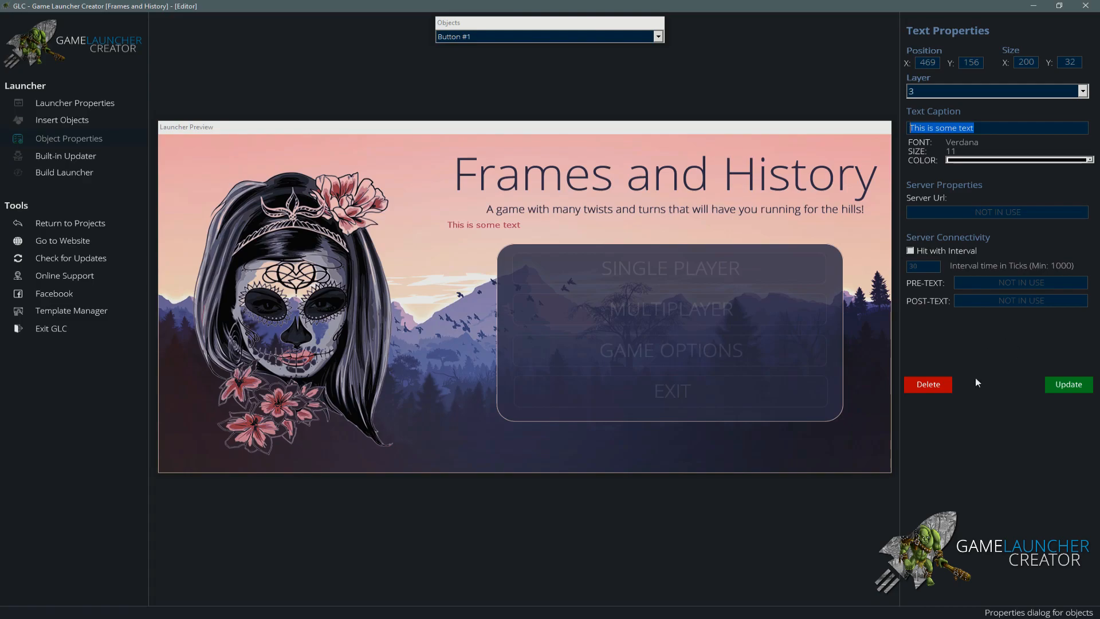
left_click(930, 383)
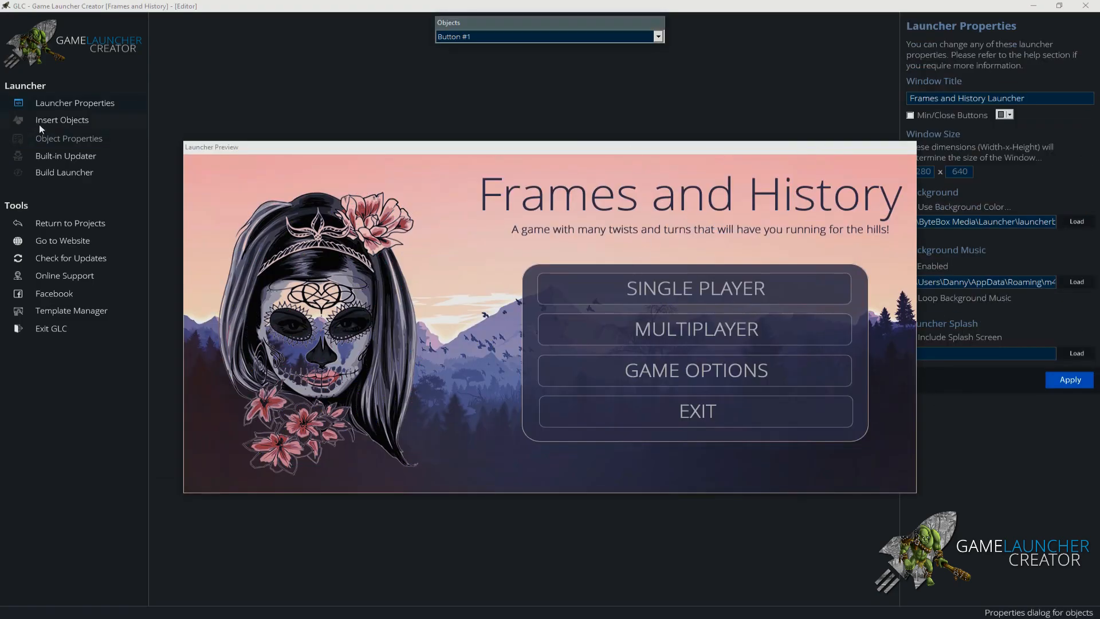
Insert a Video object over the character's head at about X 116, Y 90, and delete it.
left_click(74, 119)
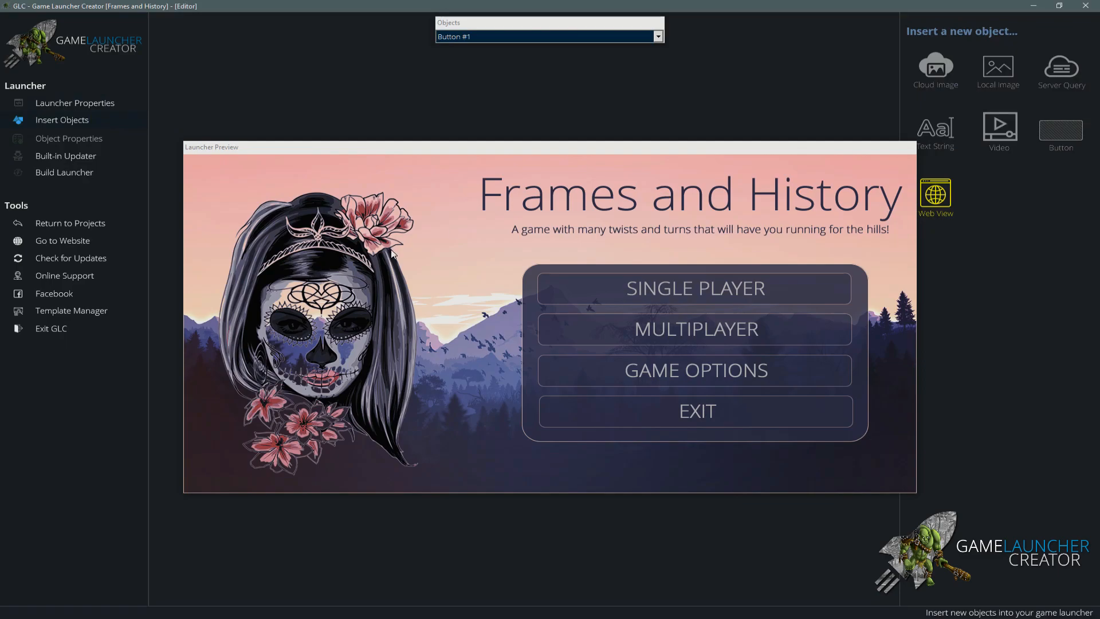
left_click_drag(576, 148, 551, 129)
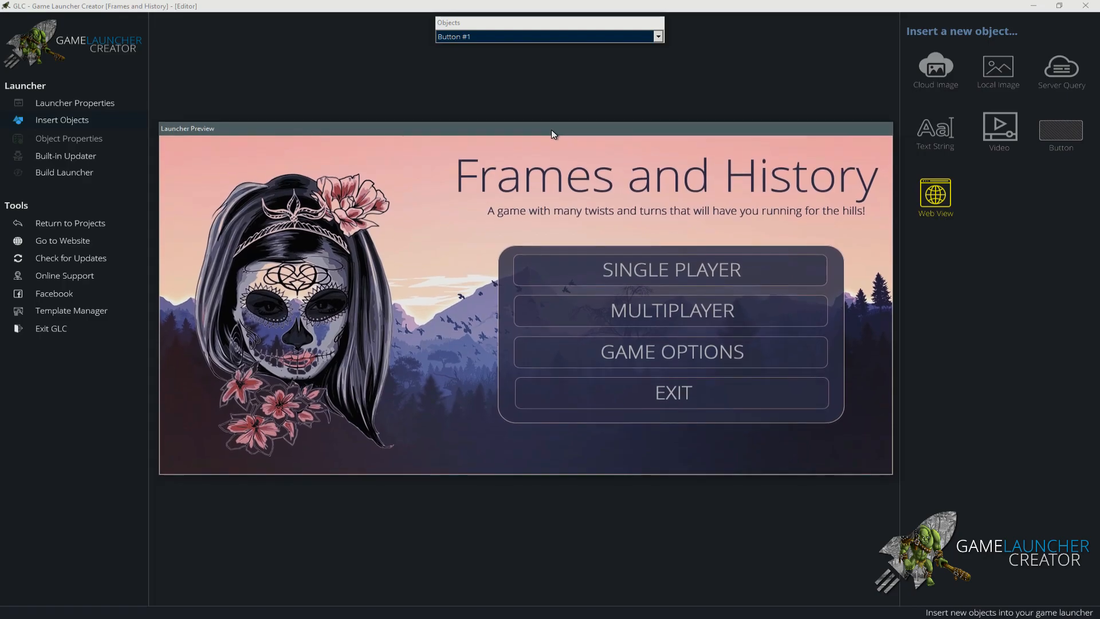
left_click(990, 140)
left_click_drag(276, 215, 345, 281)
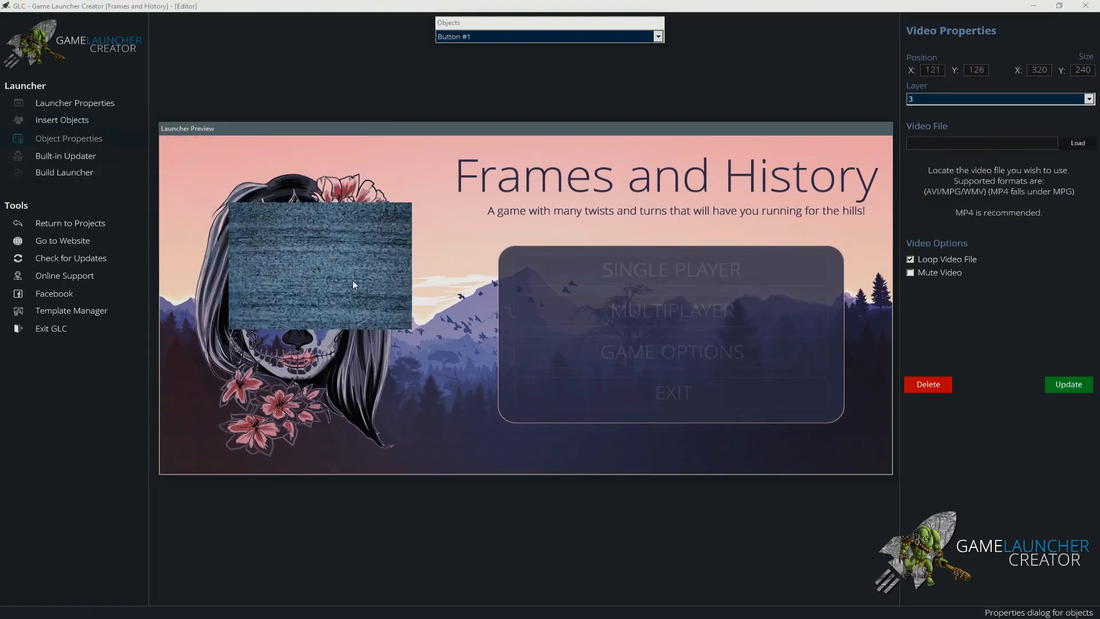
left_click(967, 144)
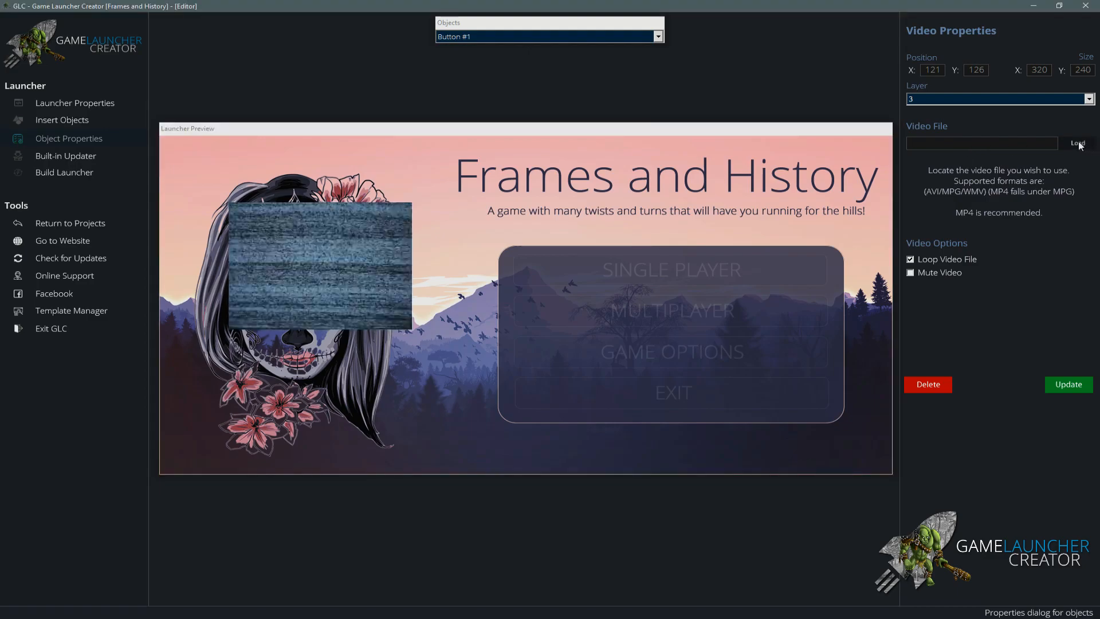
mouse_move(307, 269)
left_mouse_down()
mouse_move(293, 279)
mouse_move(314, 252)
left_mouse_up()
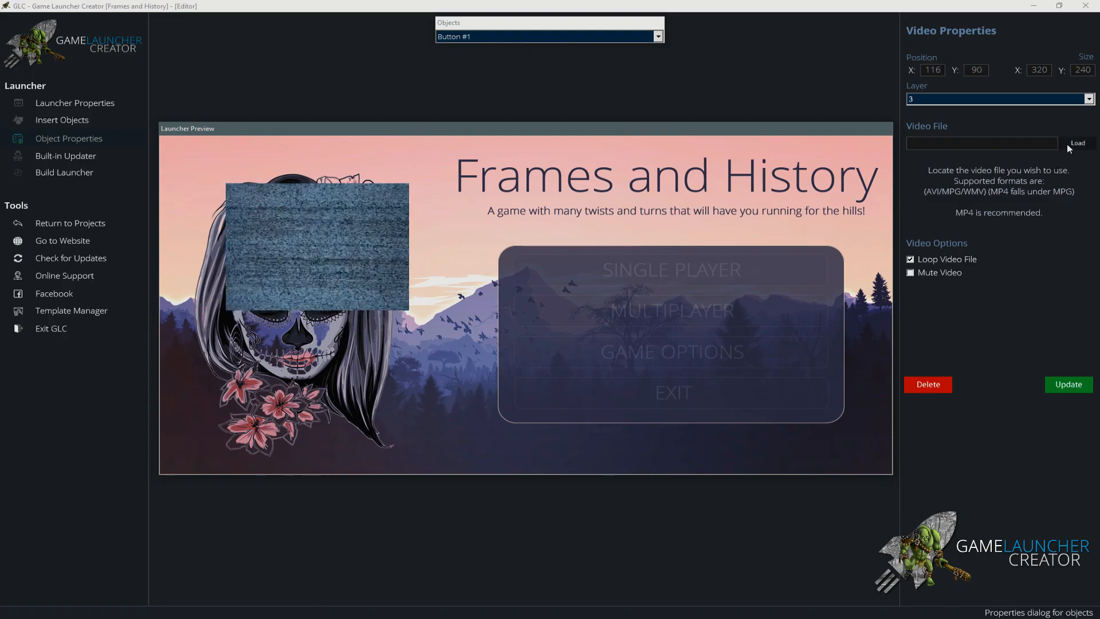
left_click(937, 392)
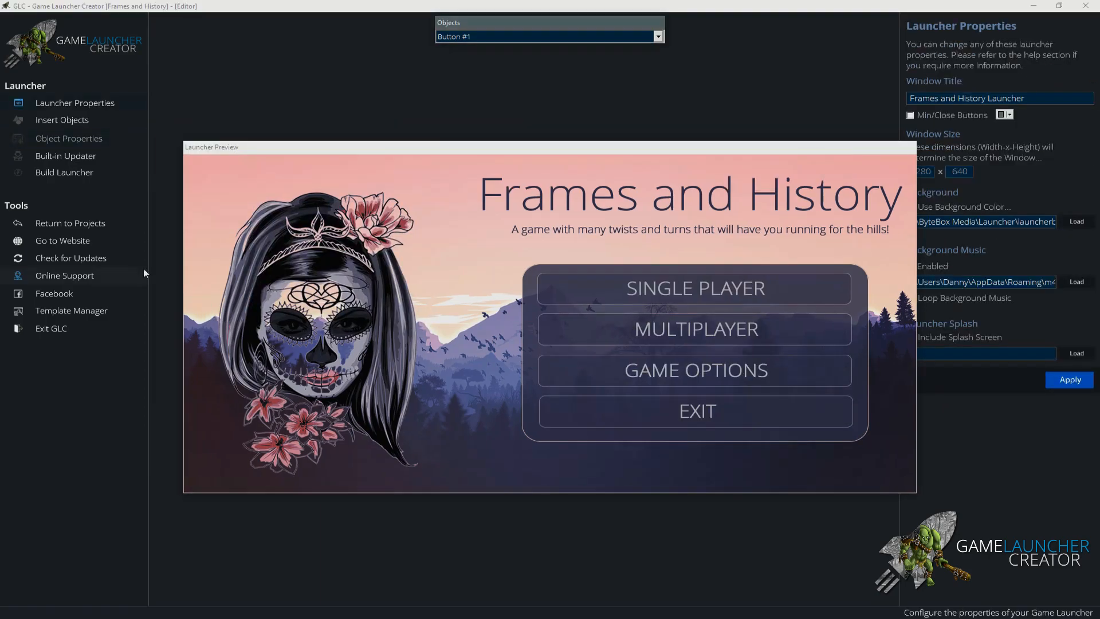
Review the available actions for the MULTIPLAYER button and keep Execute Game/App selected.
left_click(101, 118)
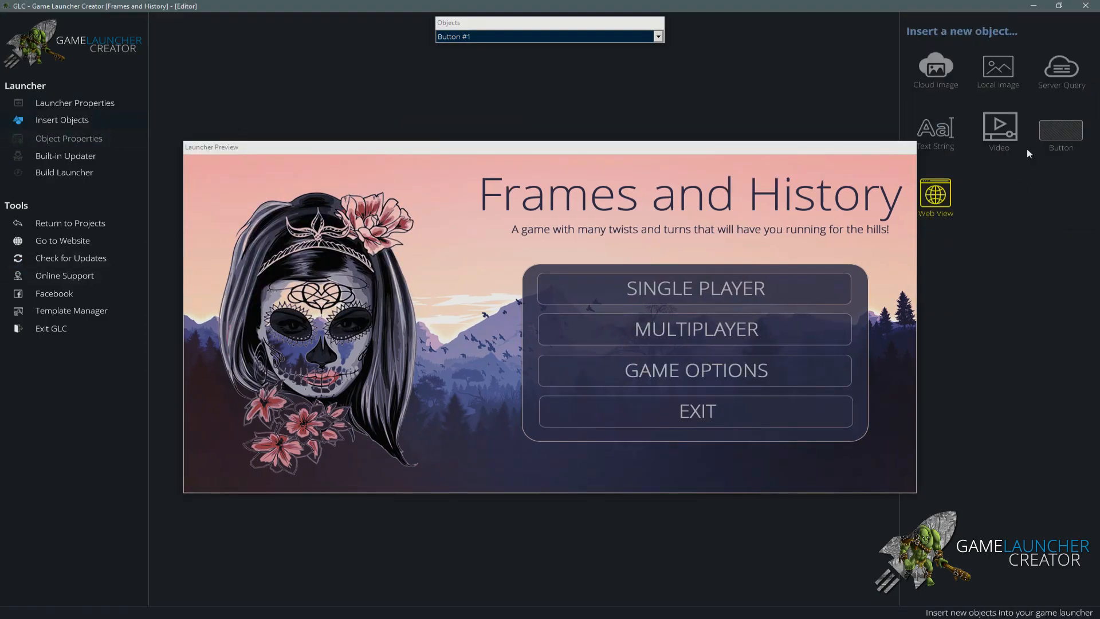
left_click_drag(731, 148, 707, 136)
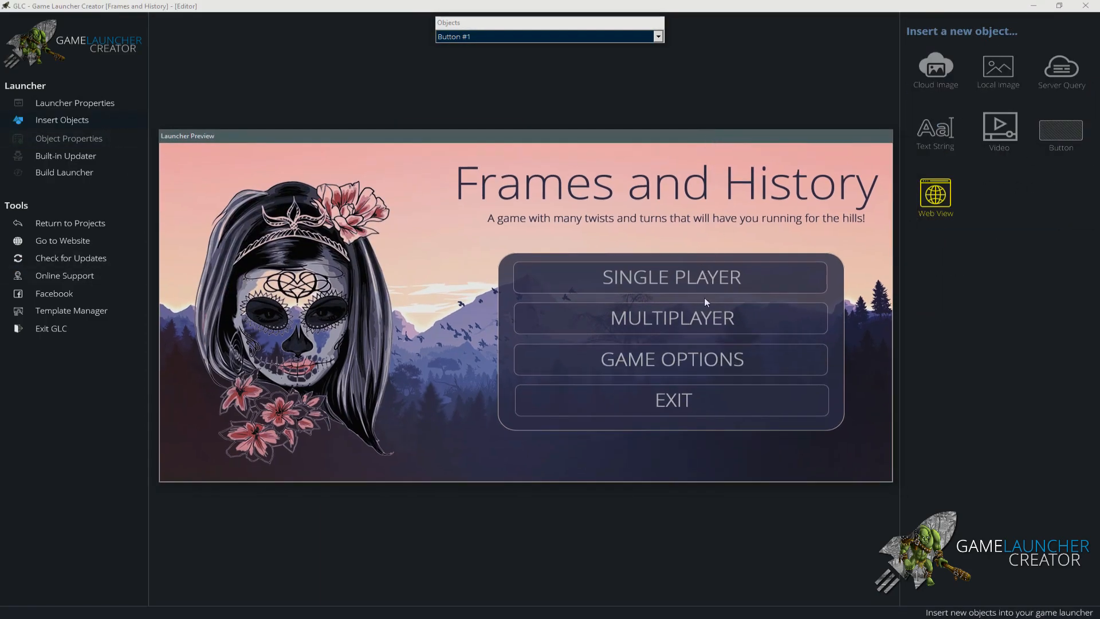
left_click(708, 324)
left_click(957, 135)
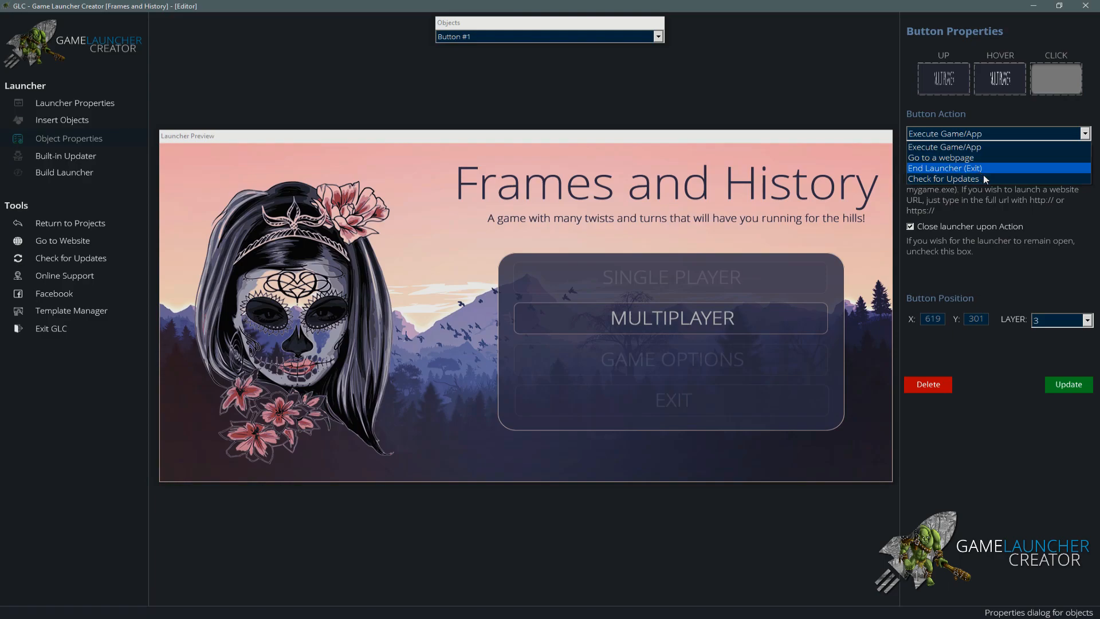
left_click(980, 144)
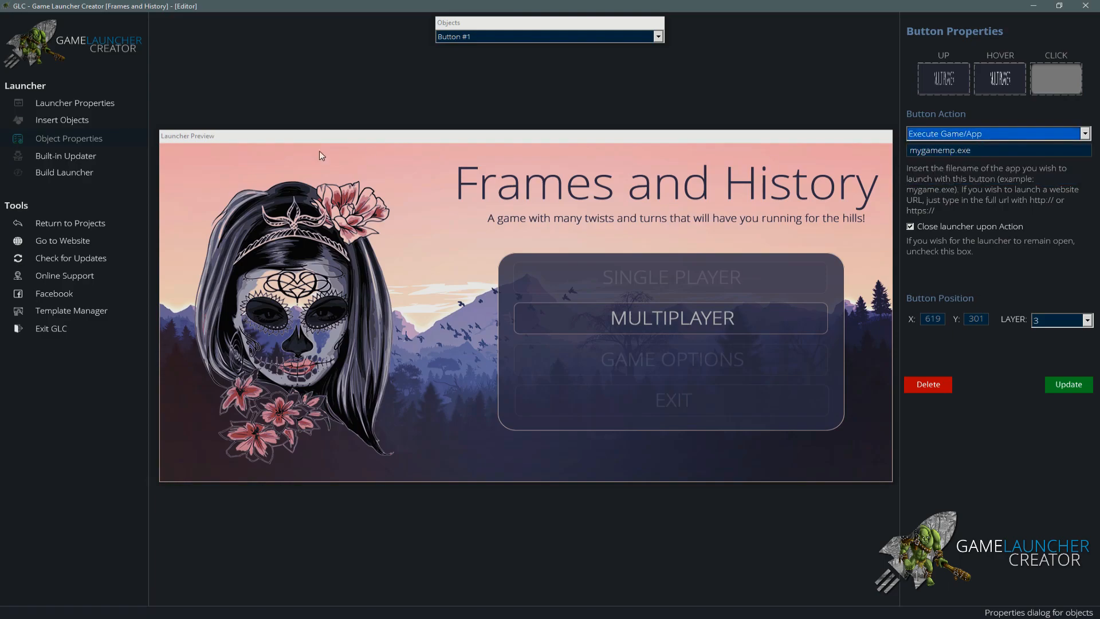
Open the built-in updater configuration and examine its online version check URL and local version check filename.
left_click(75, 121)
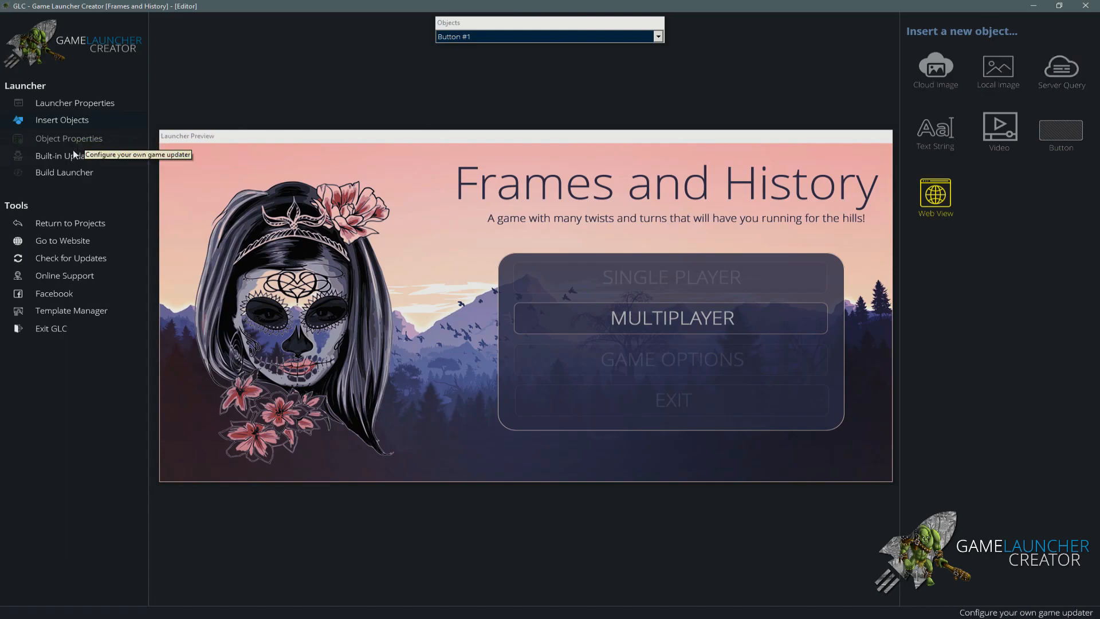
left_click(129, 156)
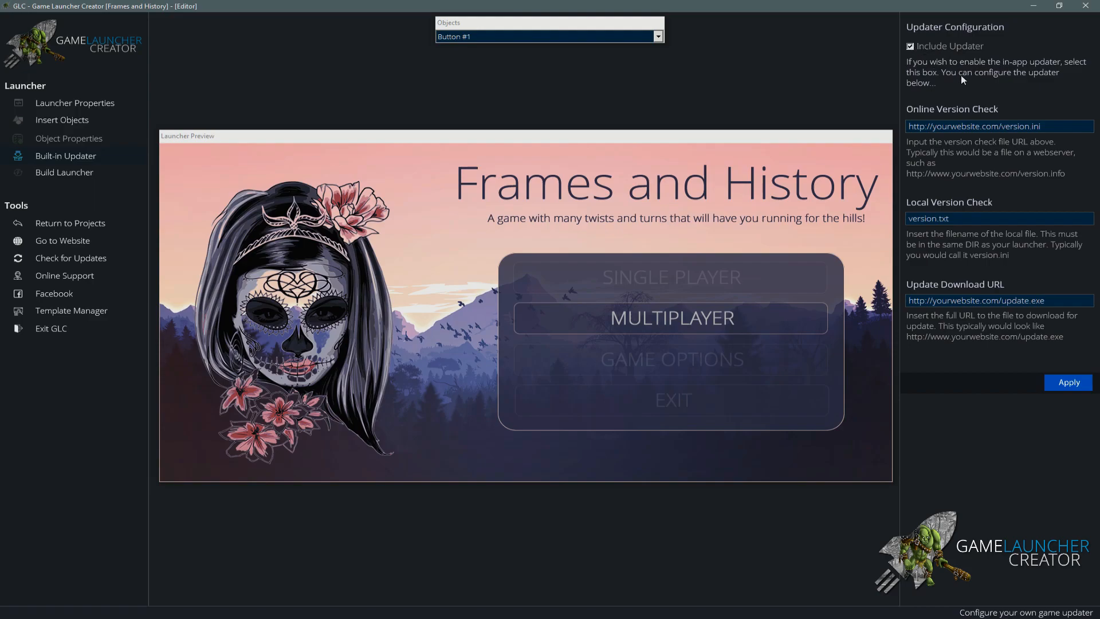
left_click_drag(1053, 124, 937, 141)
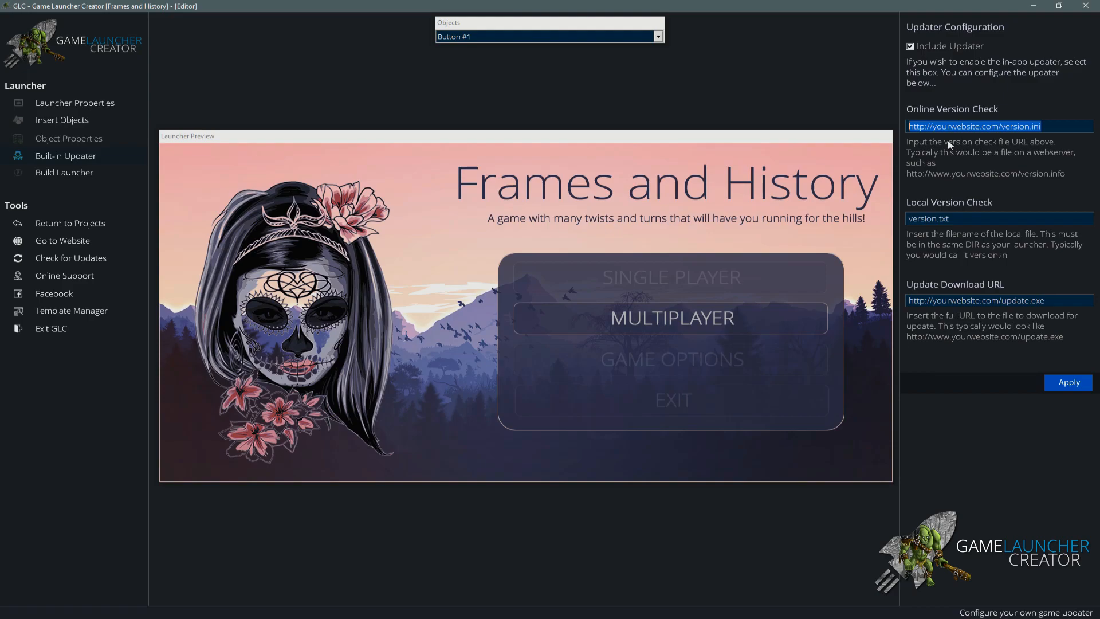
left_click(965, 218)
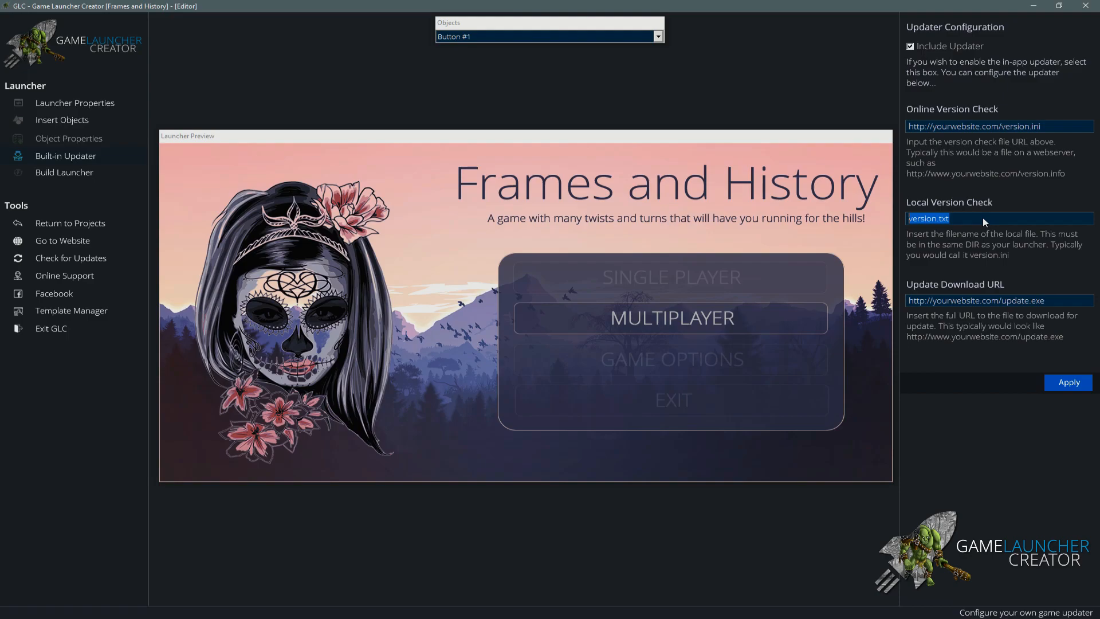
left_click_drag(983, 219, 904, 215)
left_click_drag(1040, 127, 908, 125)
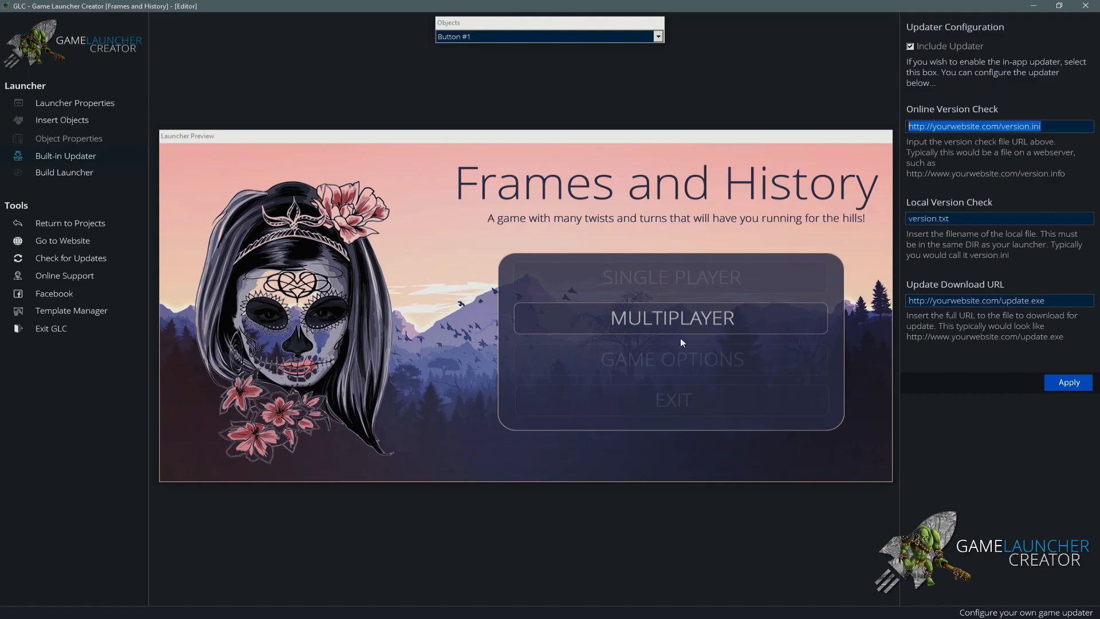
left_click_drag(962, 223, 915, 220)
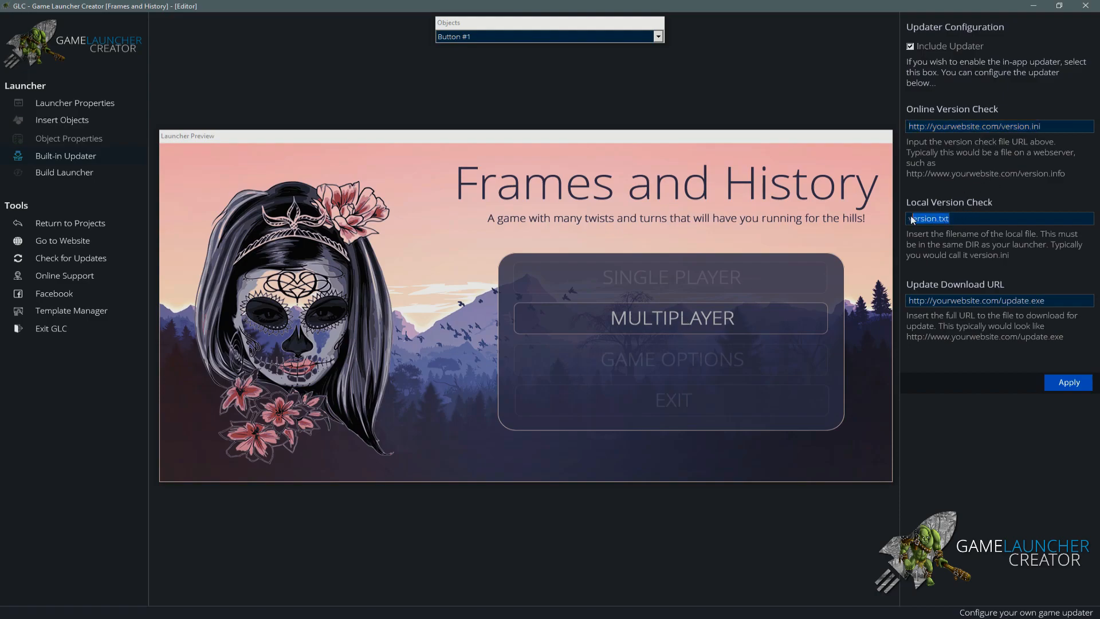
left_click_drag(1063, 123, 950, 129)
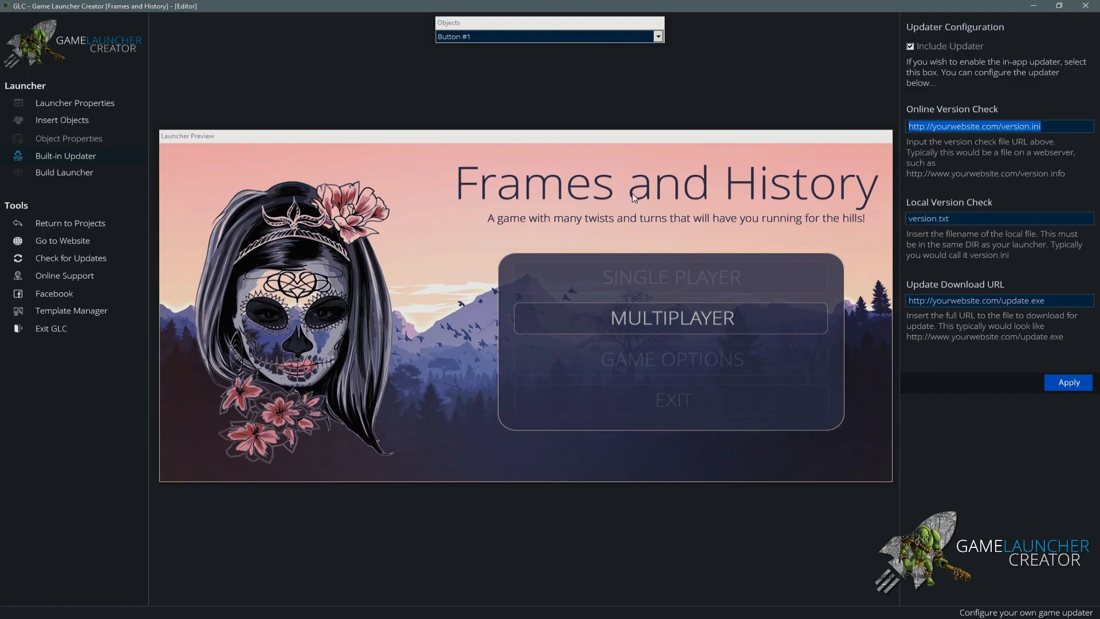
left_click(589, 139)
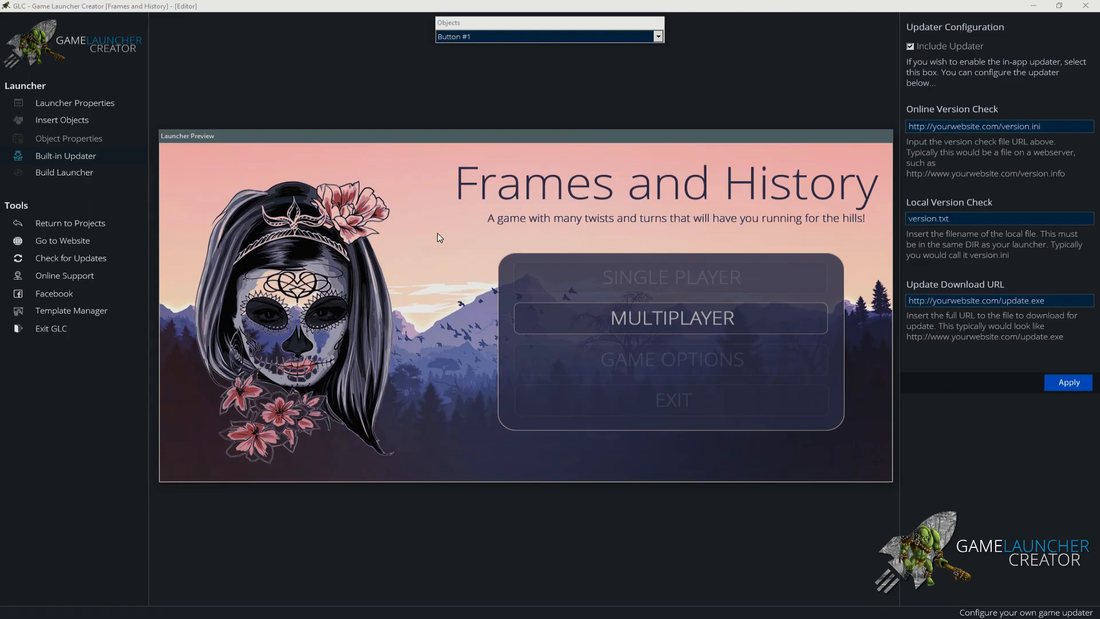
left_click(1047, 122)
left_click_drag(1047, 125, 885, 132)
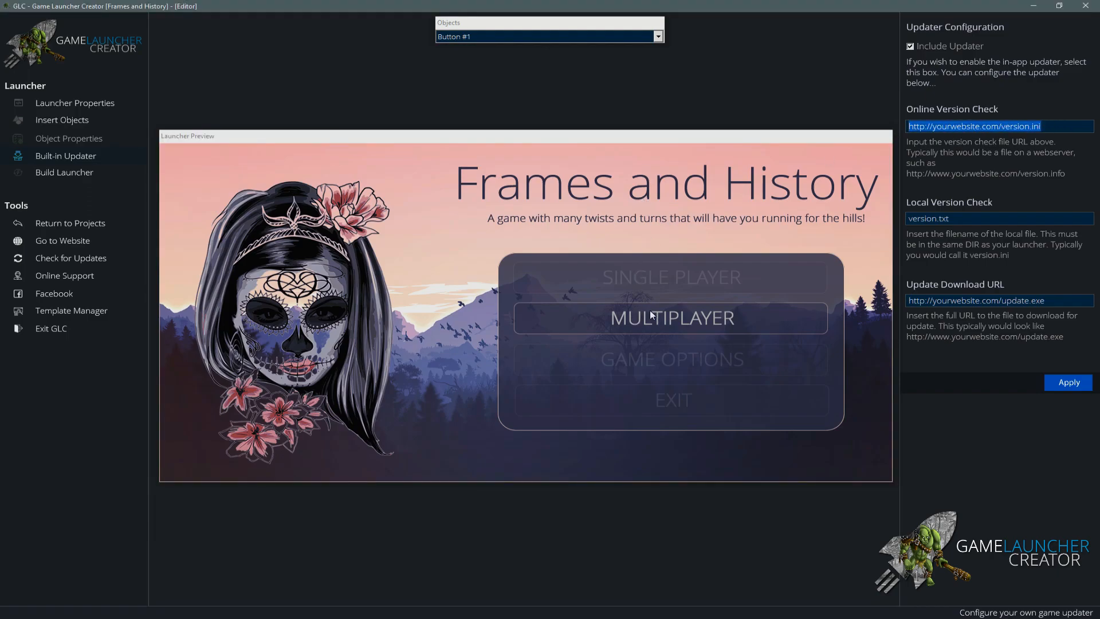
Examine the updater's local version check filename, online version check URL and update download URL.
left_click_drag(953, 219, 926, 218)
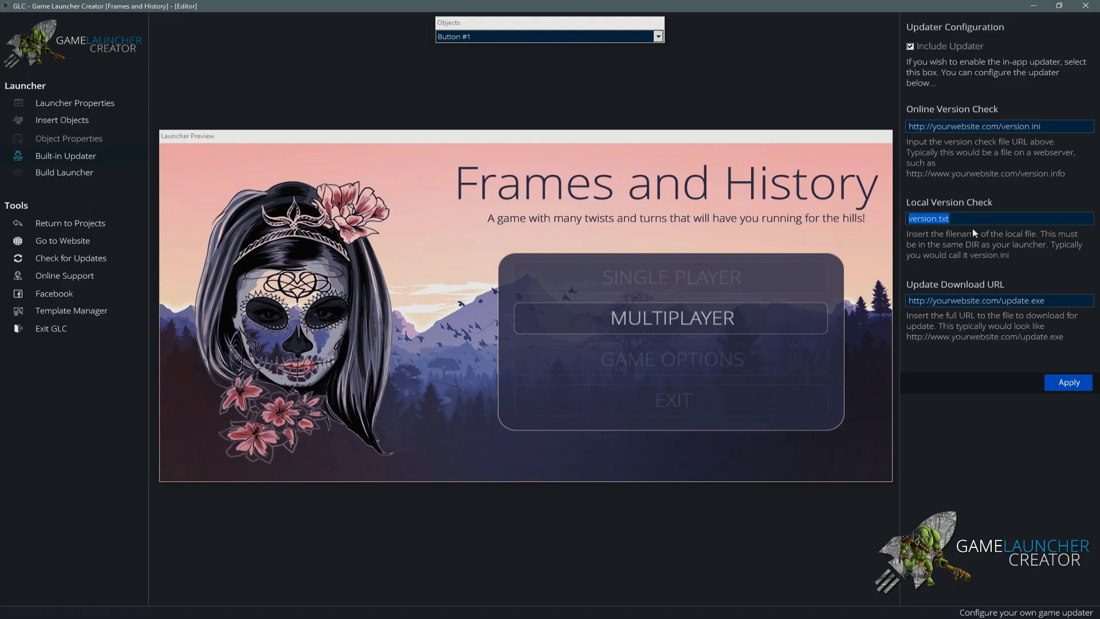
left_click_drag(1053, 125, 916, 128)
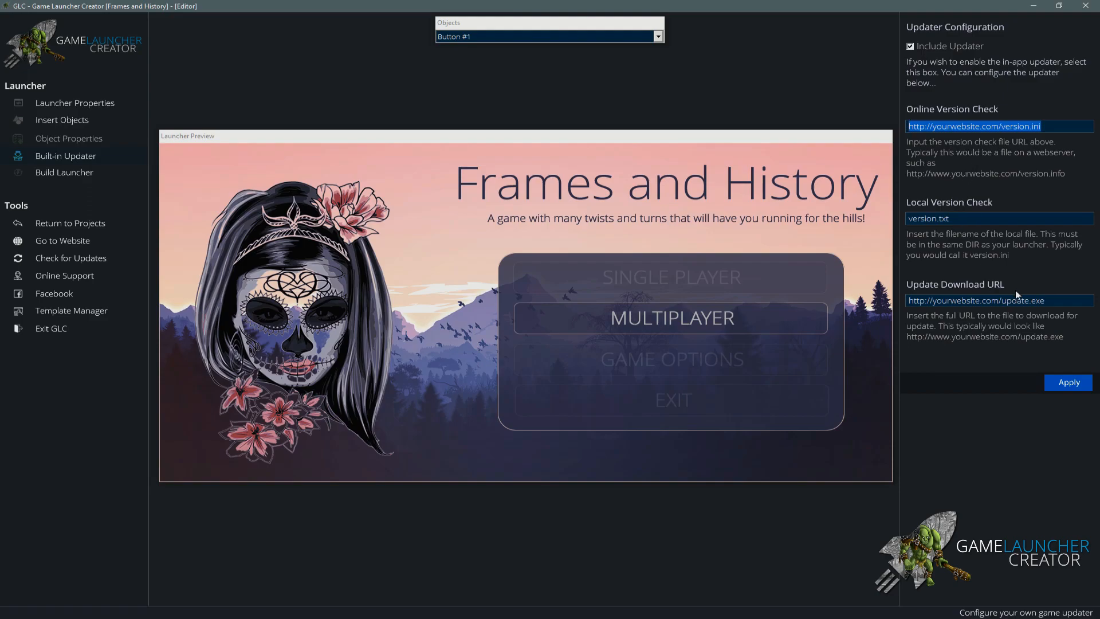
left_click_drag(1054, 302, 900, 304)
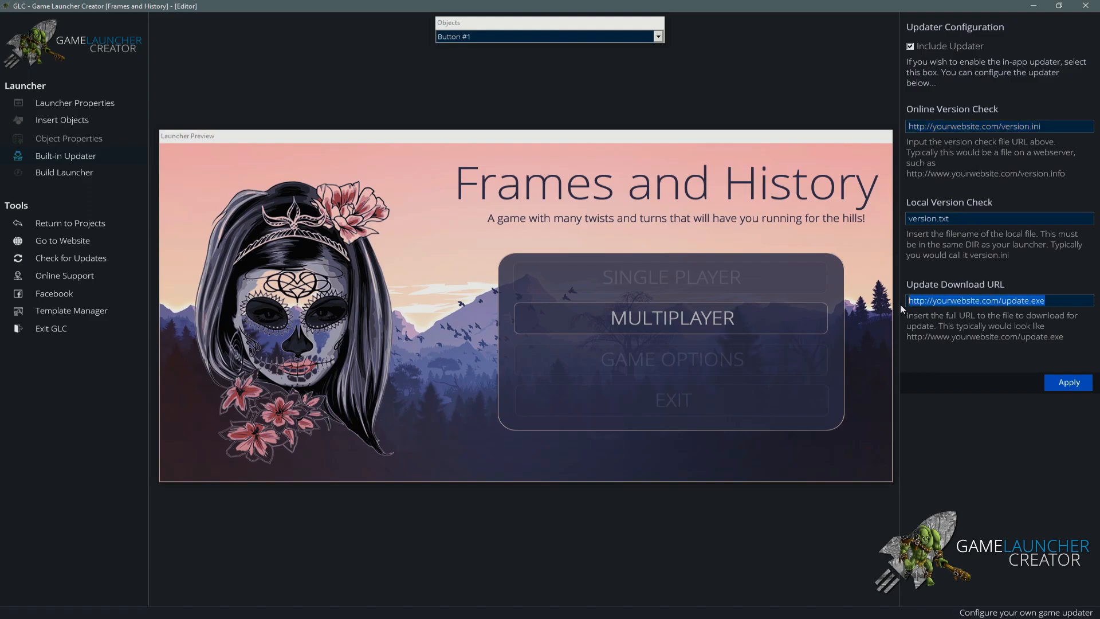
left_click(1054, 304)
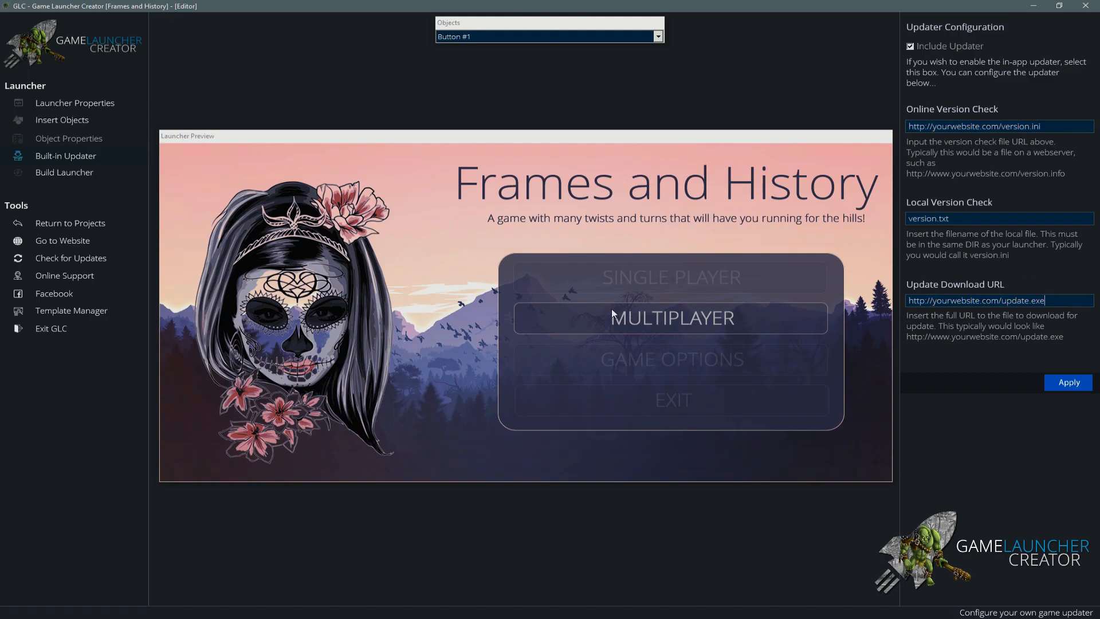
left_click(555, 136)
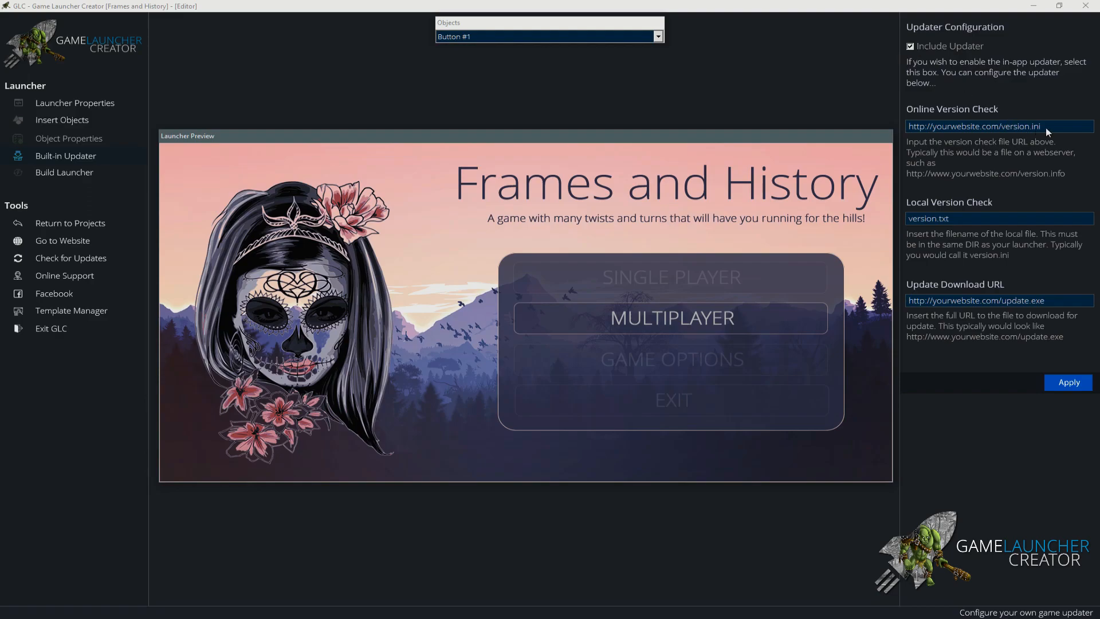
left_click_drag(1040, 127, 819, 136)
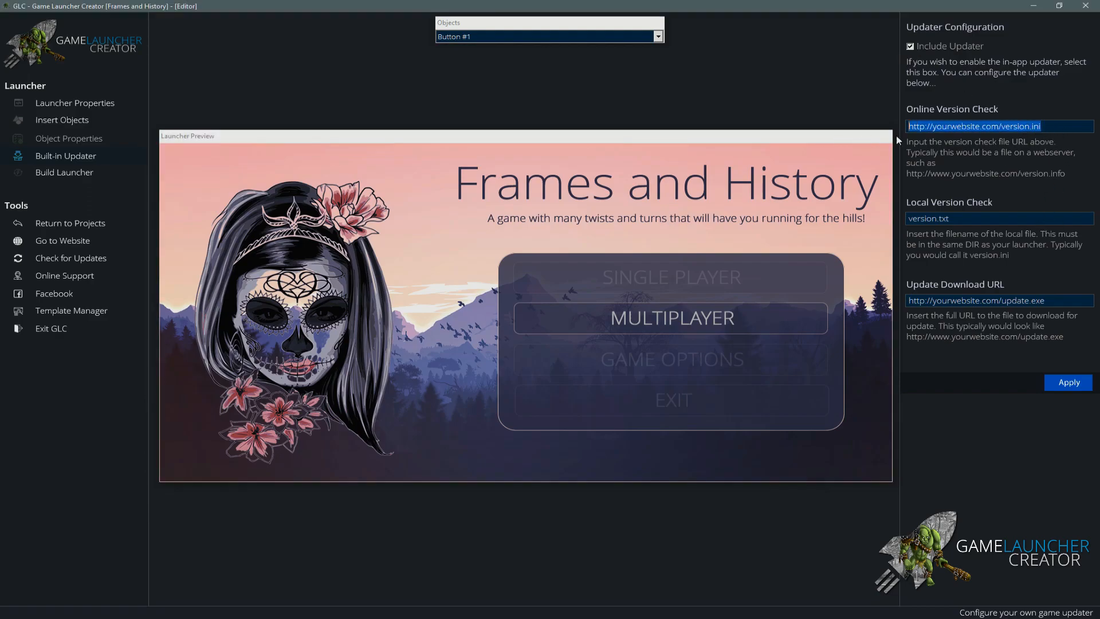
left_click_drag(999, 224, 824, 223)
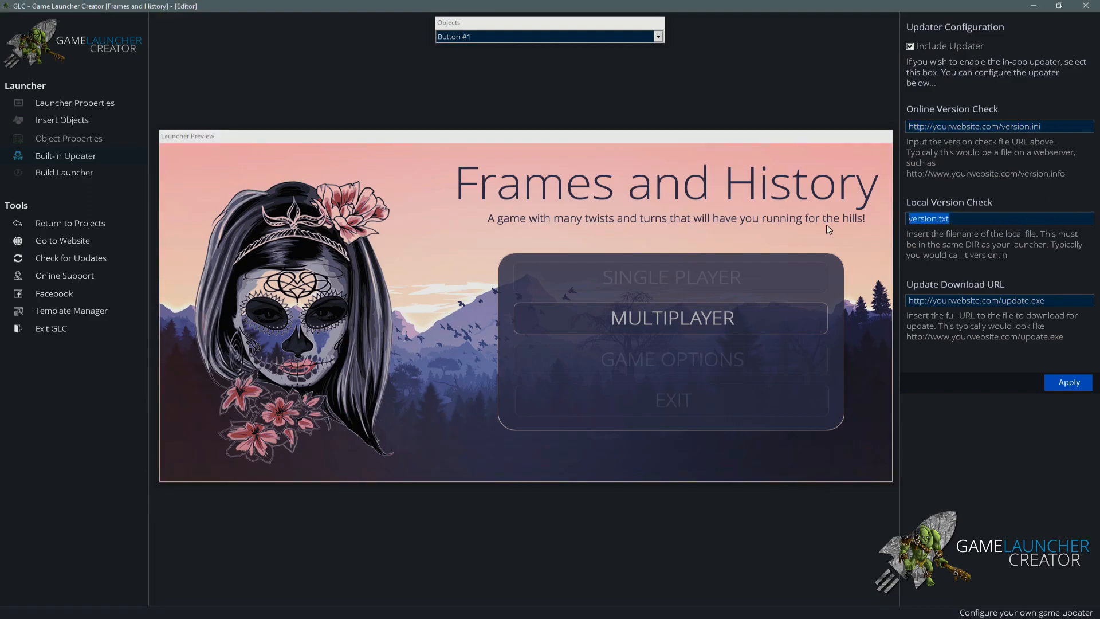
left_click(1069, 299)
double_click(1071, 304)
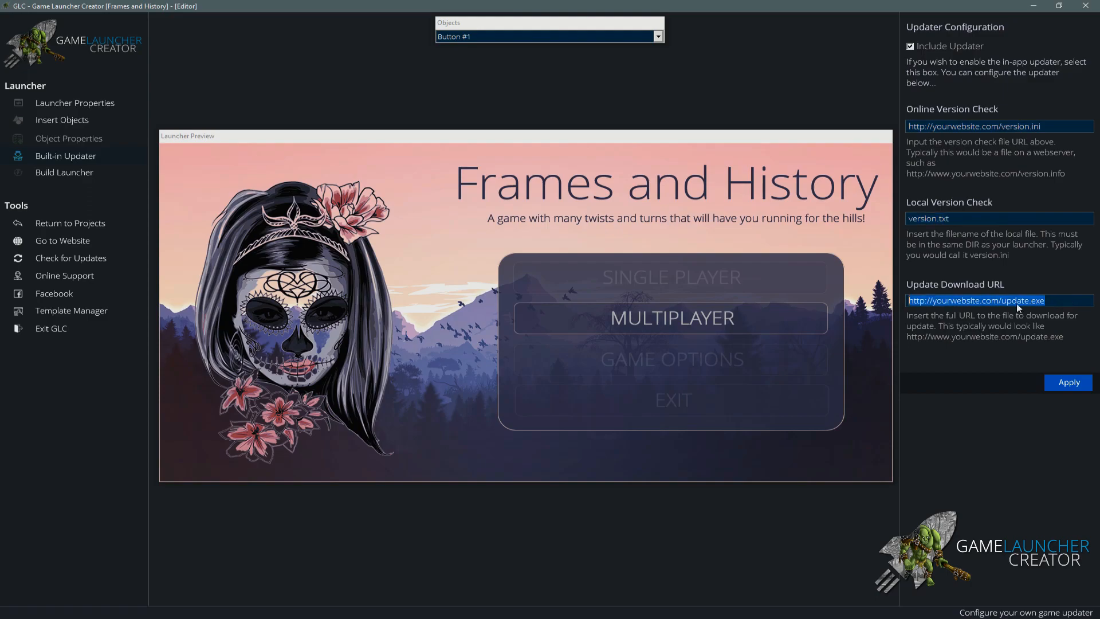
left_click(1064, 297)
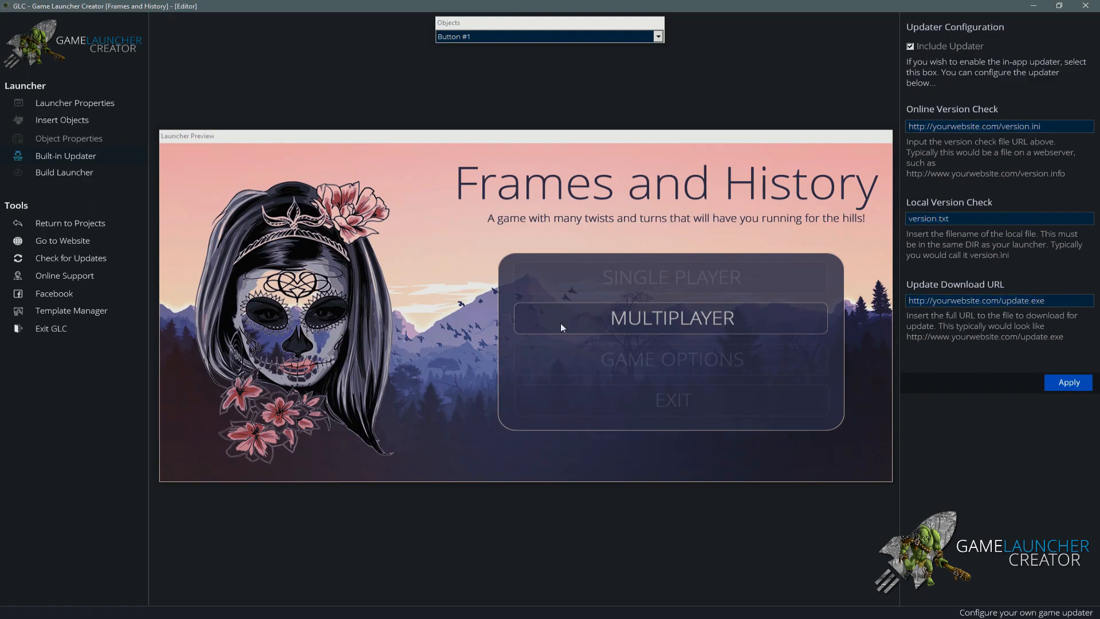
Look at the launcher export settings, and inspect the properties of the menu buttons one by one before returning to the launcher properties.
left_click(112, 178)
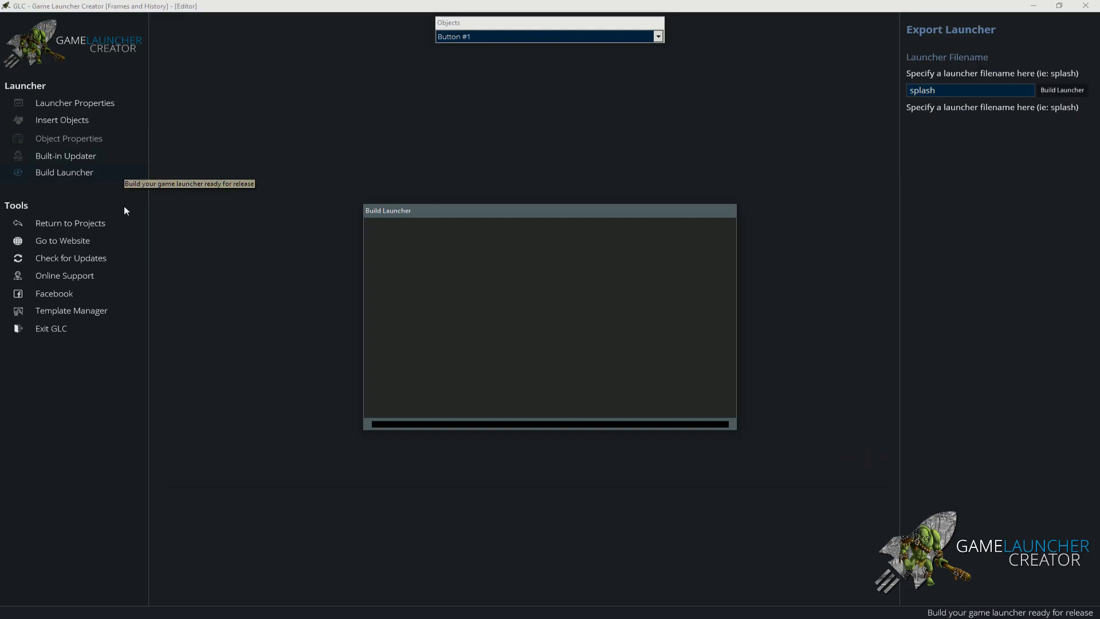
left_click(97, 107)
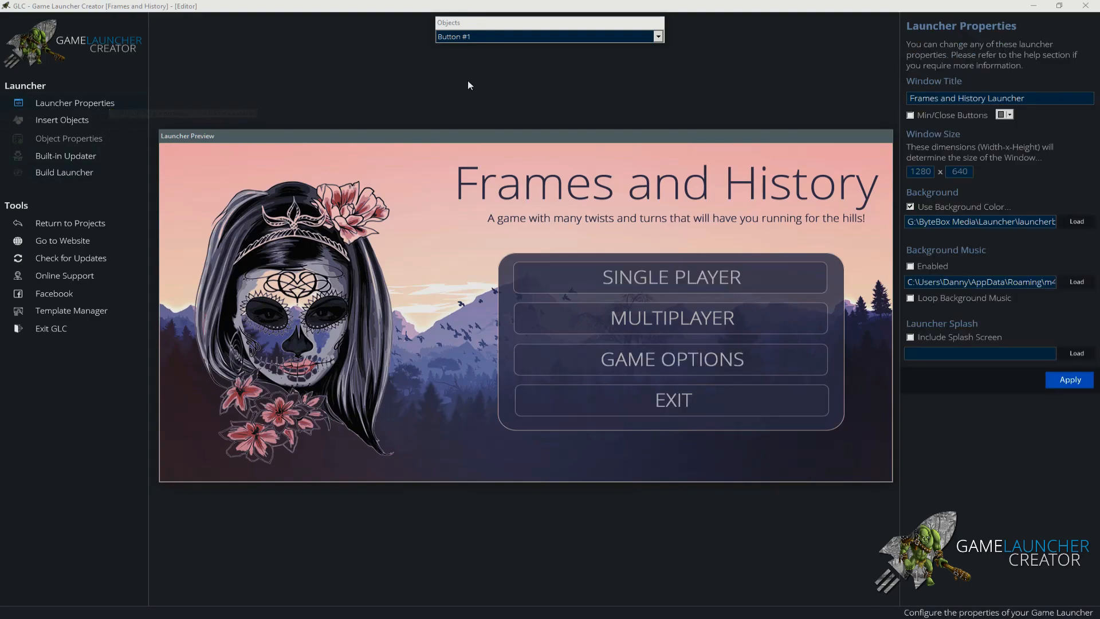
left_click(518, 38)
left_click(601, 70)
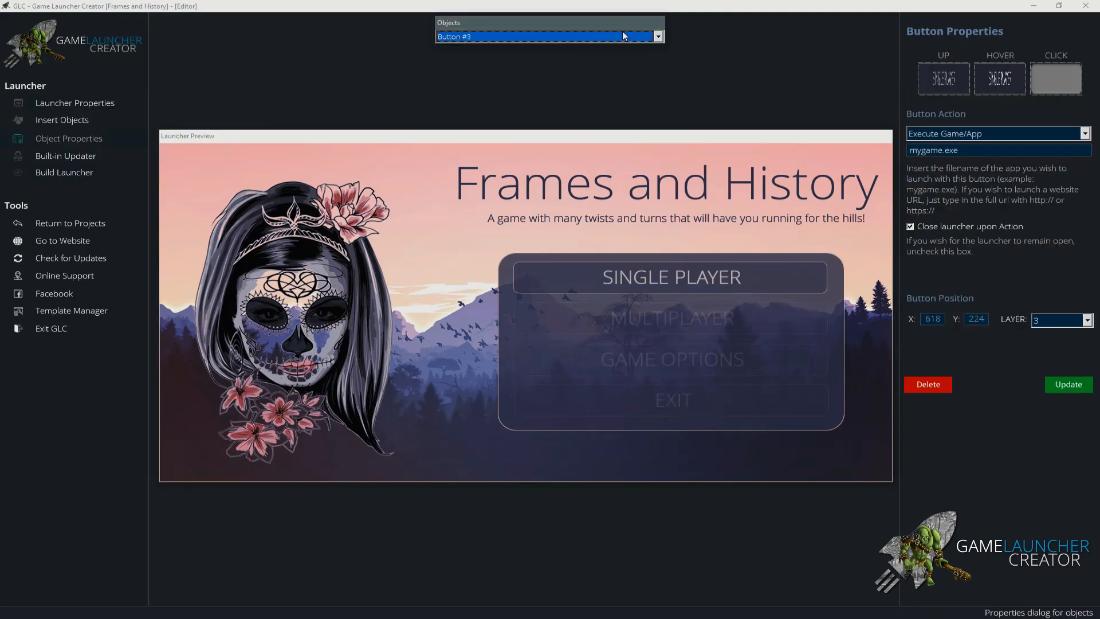
left_click(623, 35)
left_click(621, 75)
left_click(622, 37)
left_click(610, 58)
left_click(618, 36)
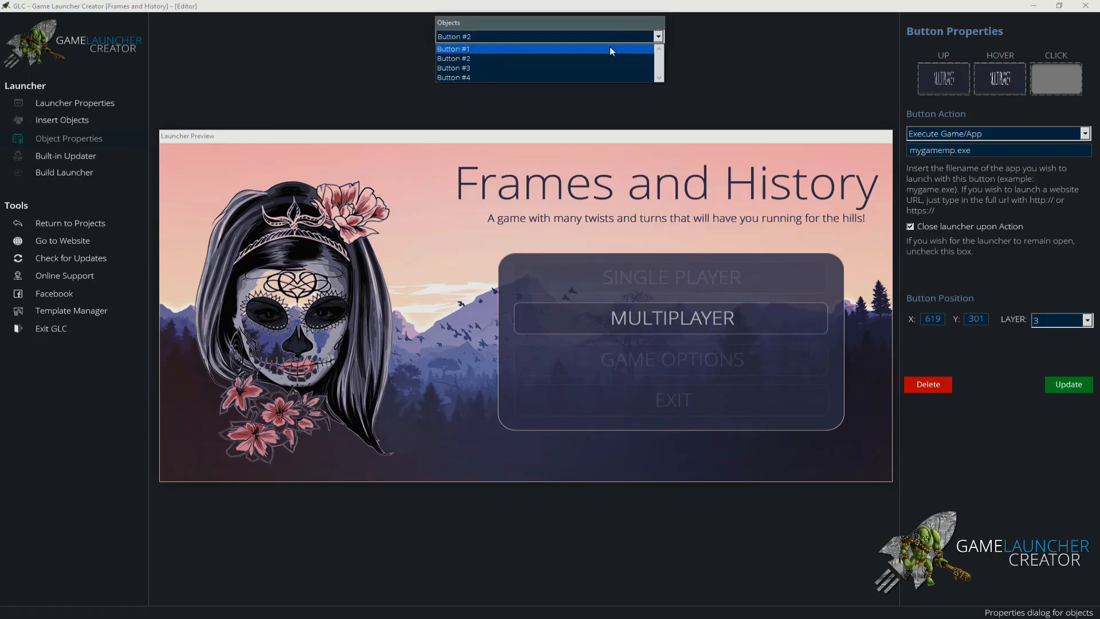
left_click(610, 49)
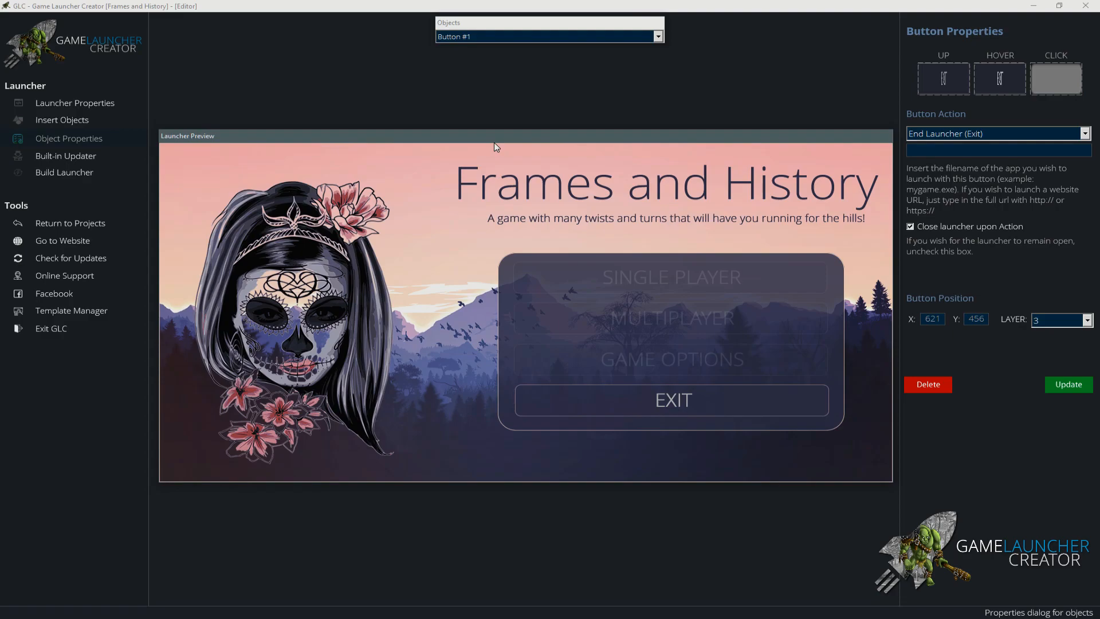
left_click(461, 242)
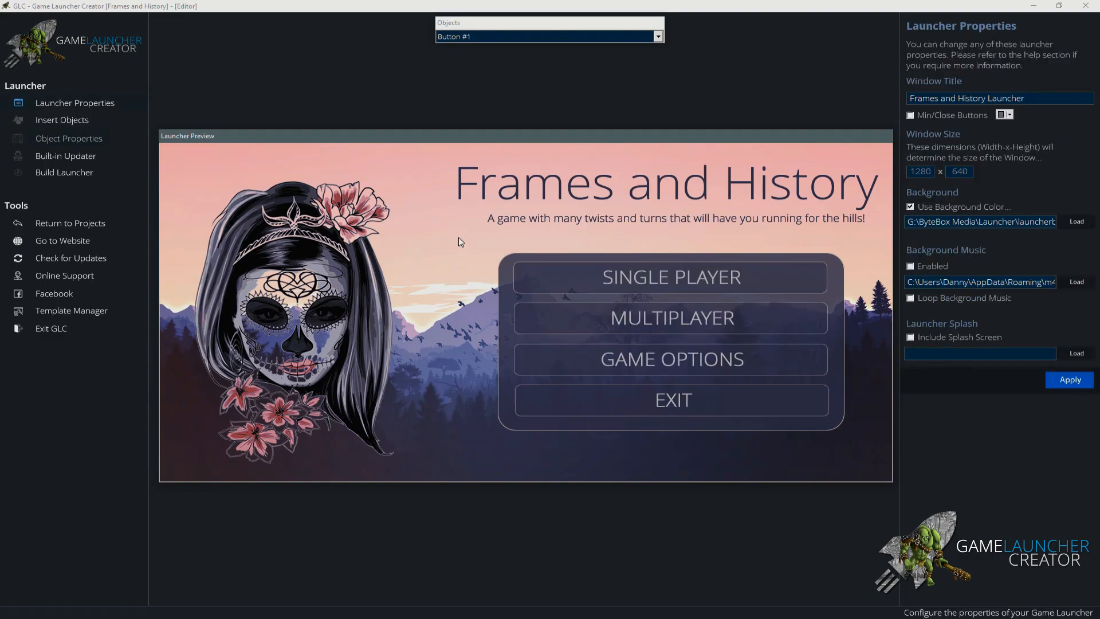